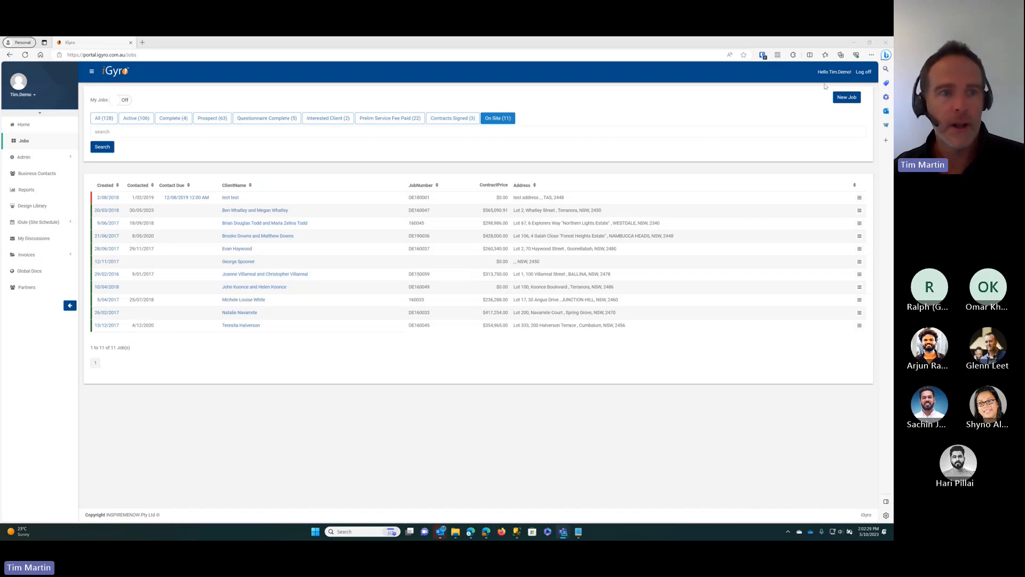
# Start a new job with the first name "Standard" and the last name "Design"
pyautogui.click(851, 98)
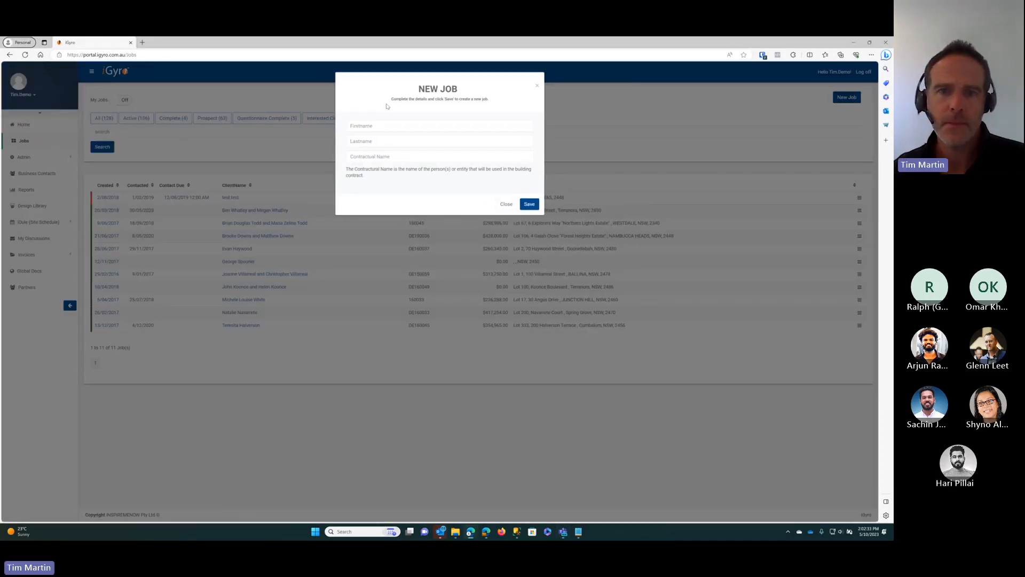
pyautogui.click(372, 124)
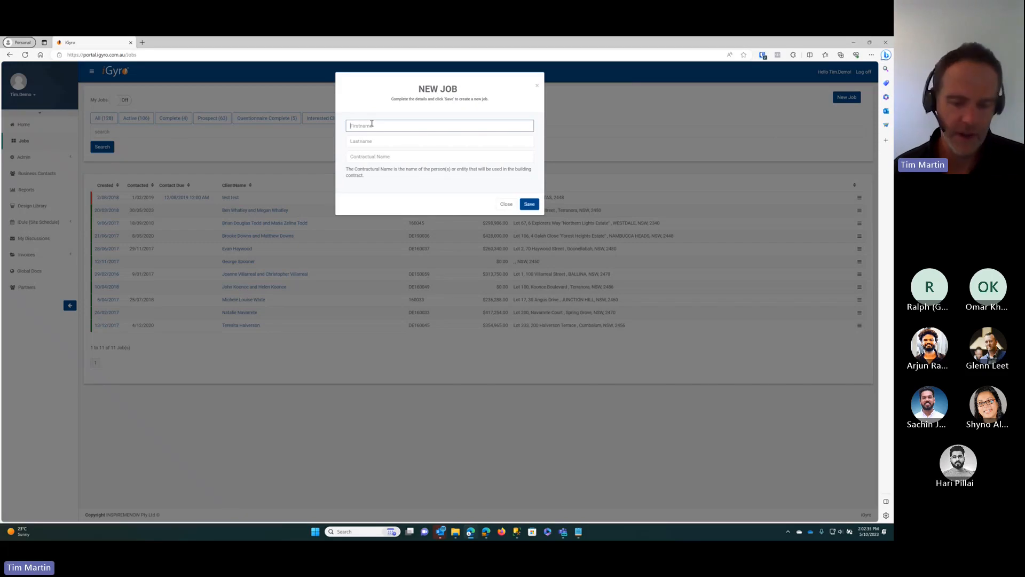
pyautogui.write('S')
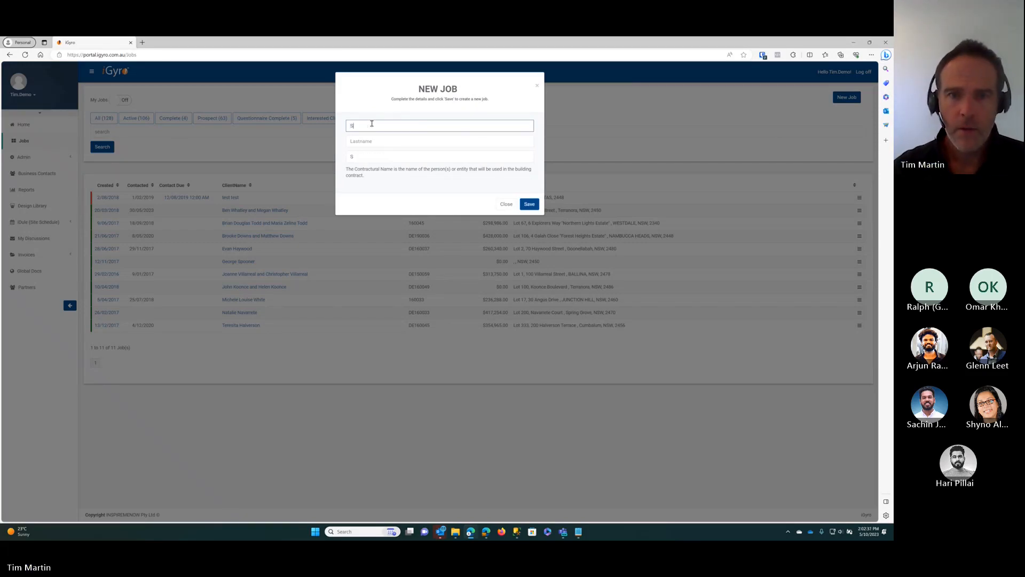
pyautogui.write('tand')
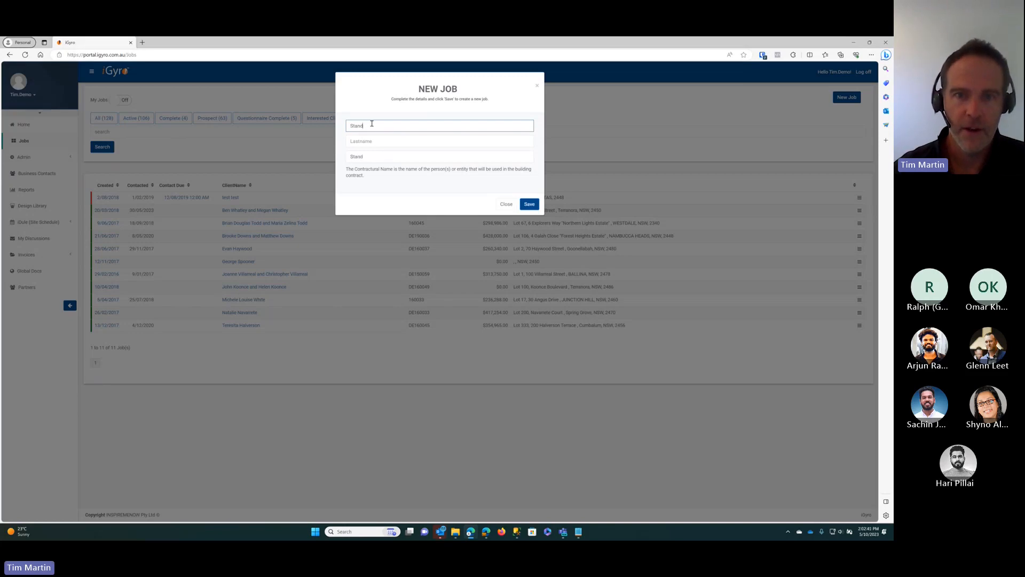
pyautogui.write('ard')
pyautogui.press('Tab')
pyautogui.write('Desig')
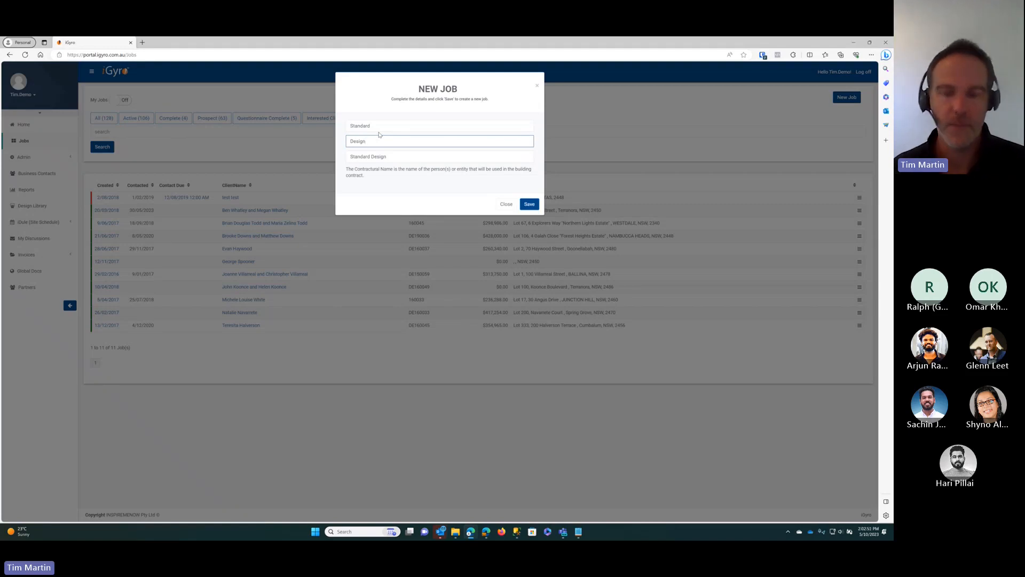
# Replace the new job's contractual name with "My Standard - Avoca 195 F1"
pyautogui.tripleClick(396, 158)
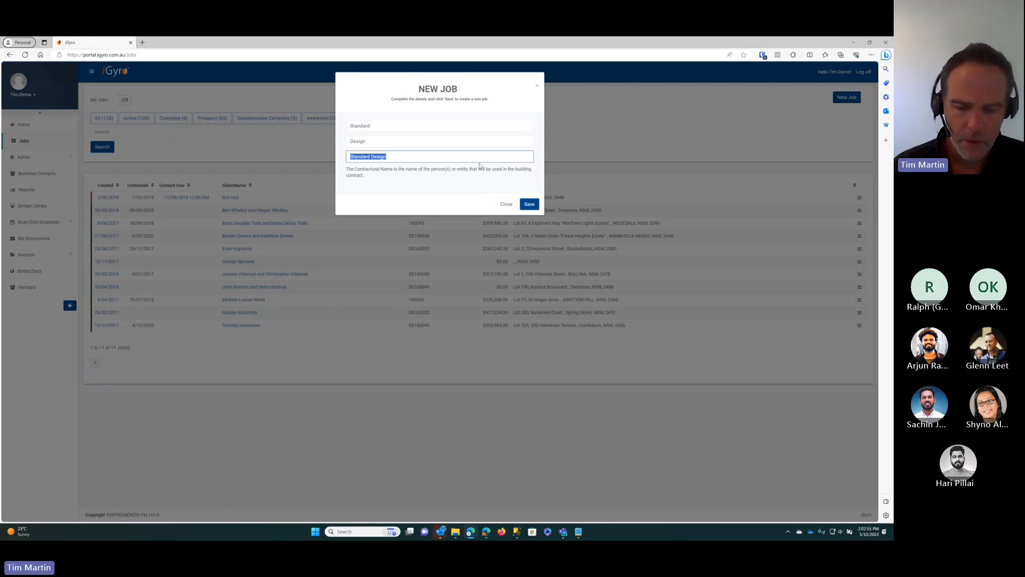
pyautogui.write('My Stan')
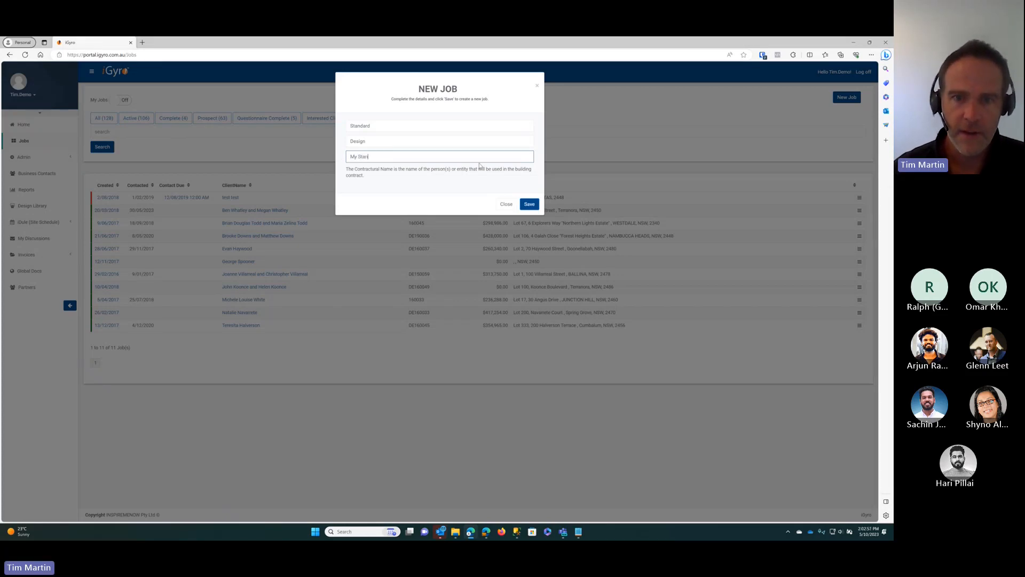
pyautogui.write('dard - ')
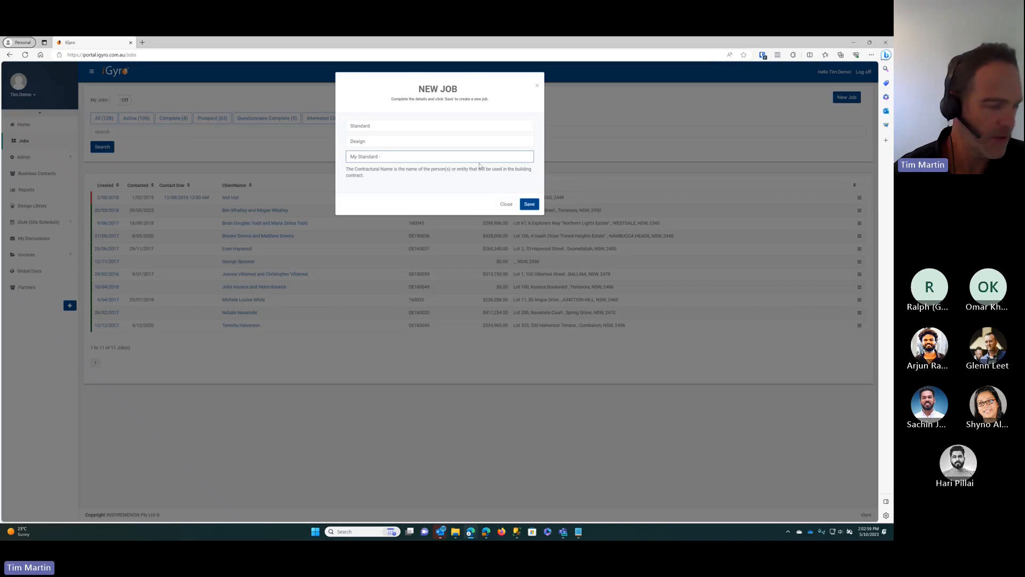
pyautogui.write('A')
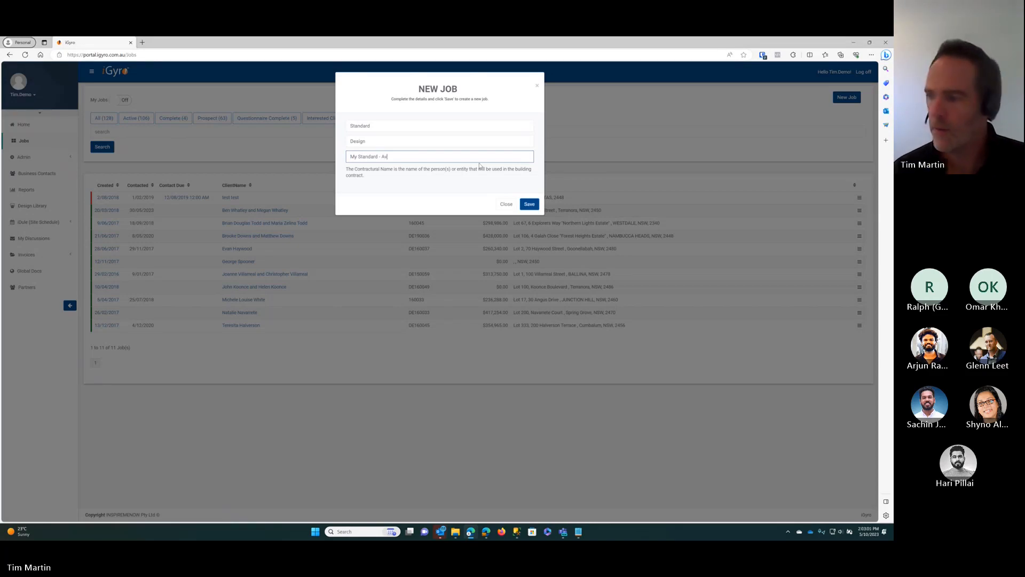
pyautogui.write('v')
pyautogui.hotkey('alt', 'Tab')
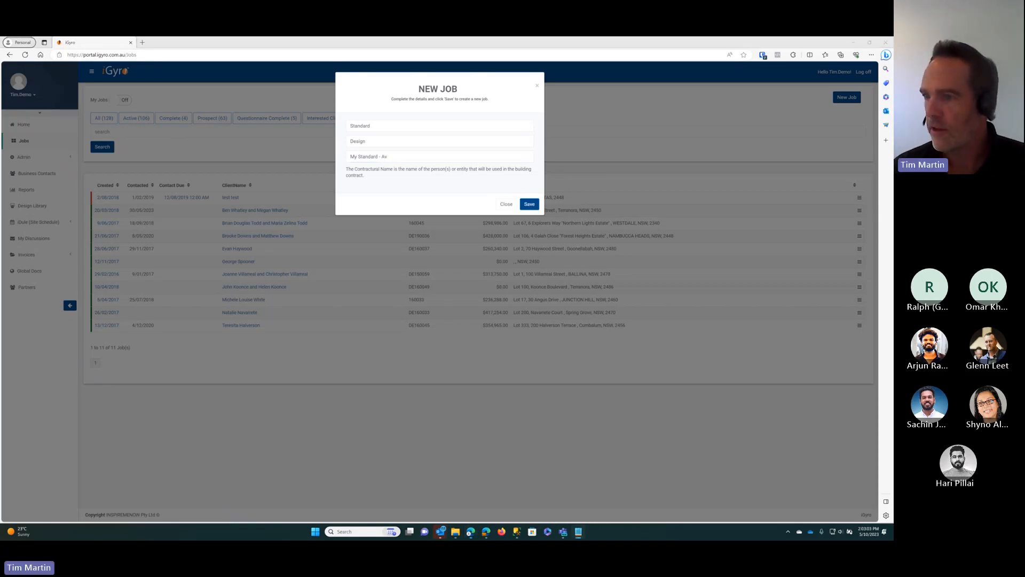
pyautogui.click(400, 156)
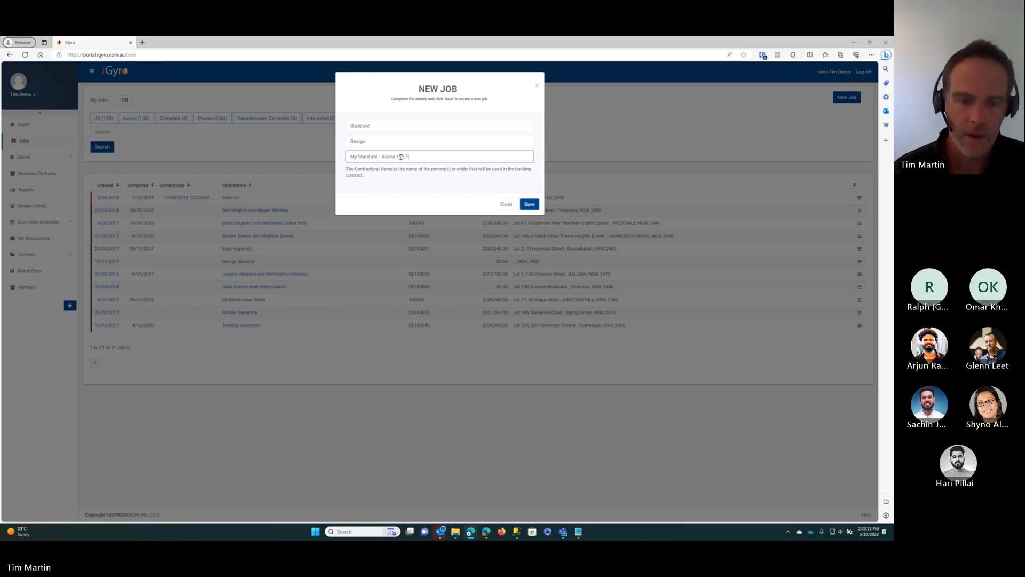
pyautogui.write('oca 125 F1')
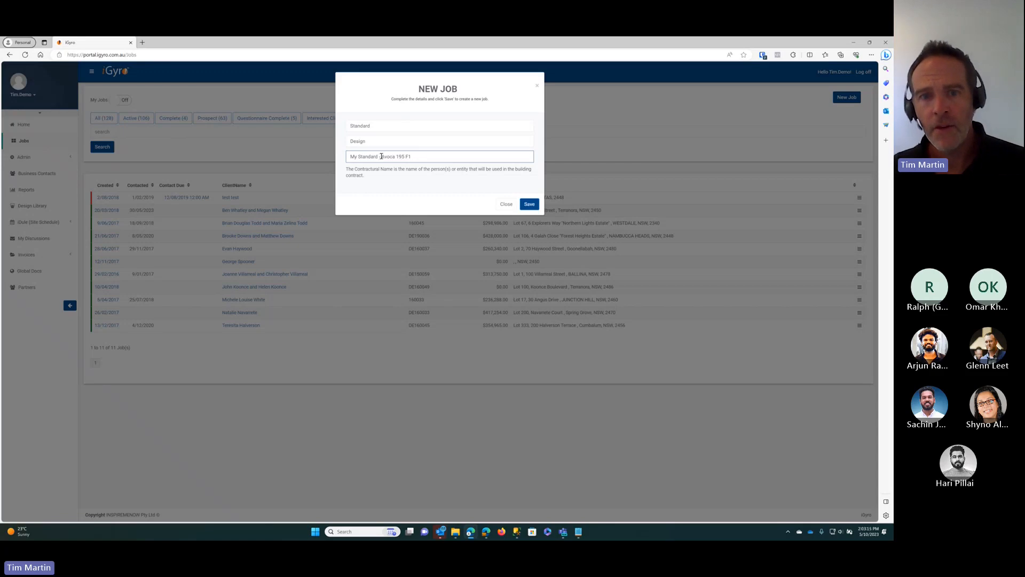
pyautogui.moveTo(349, 156); pyautogui.dragTo(380, 156)
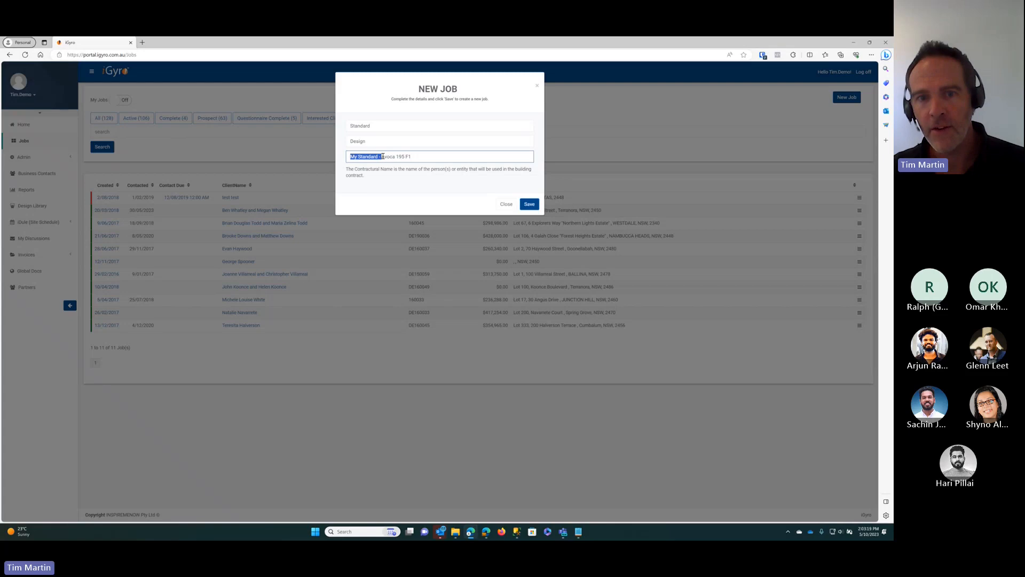
pyautogui.click(382, 156)
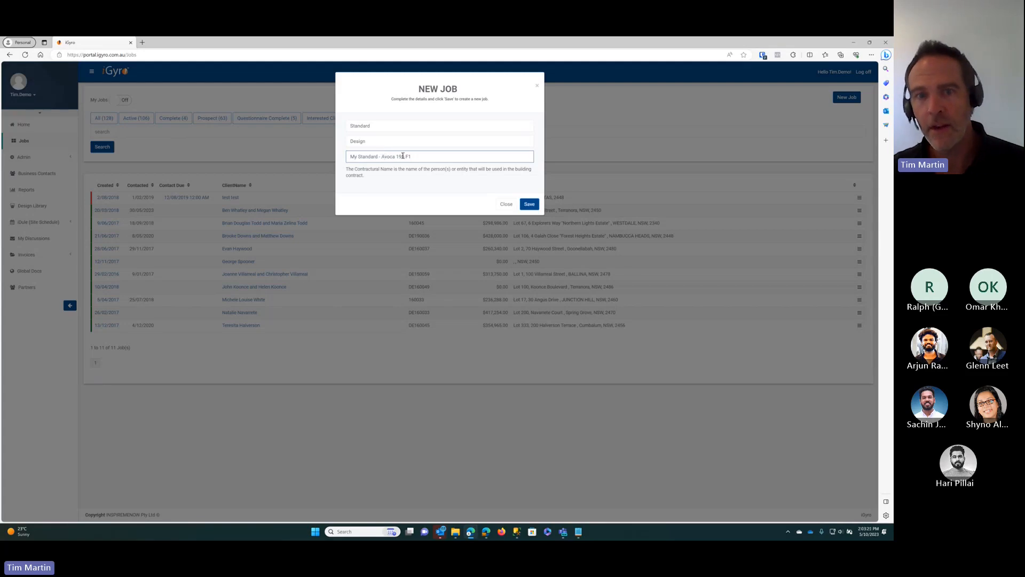
pyautogui.doubleClick(387, 157)
pyautogui.click(463, 159)
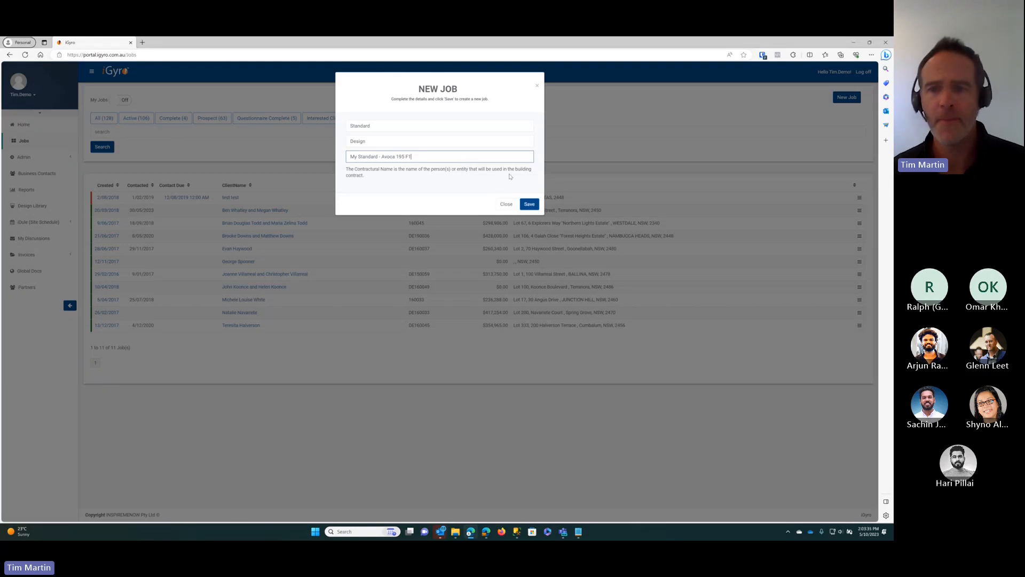
pyautogui.moveTo(380, 156); pyautogui.dragTo(348, 158)
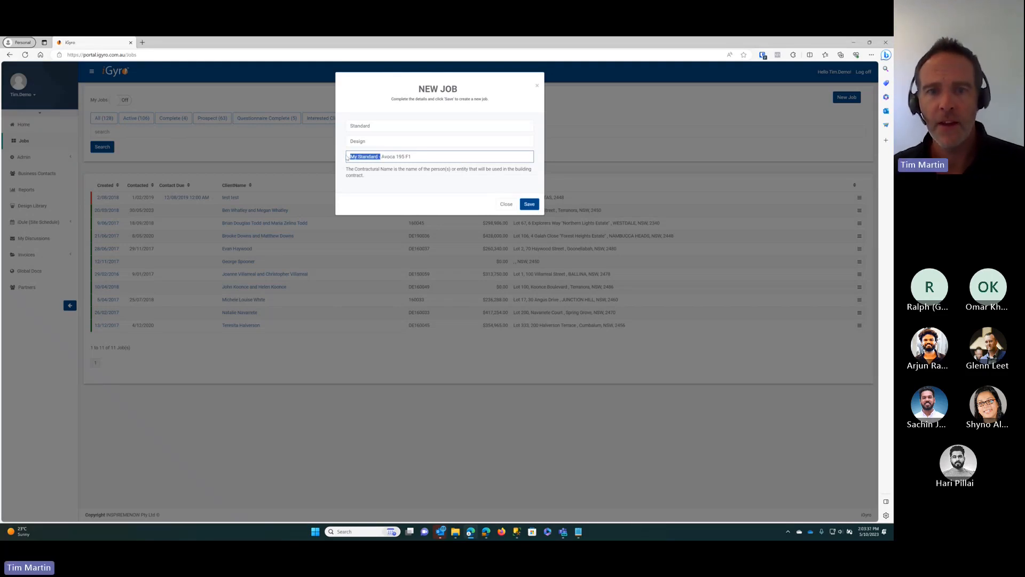
pyautogui.click(422, 160)
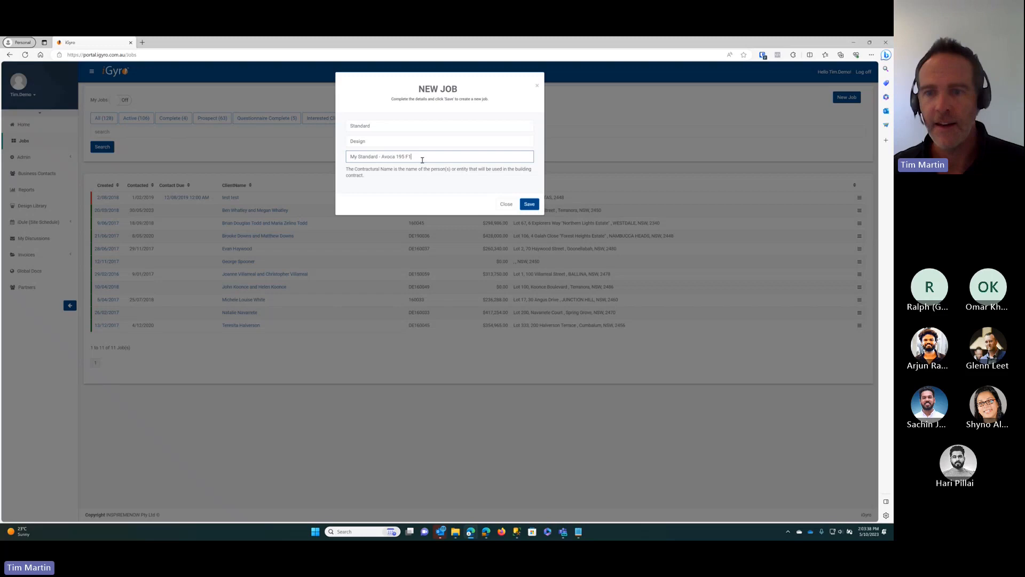
# Save the new job and enter "Avoca 195 Facade 1" as its job number
pyautogui.click(532, 205)
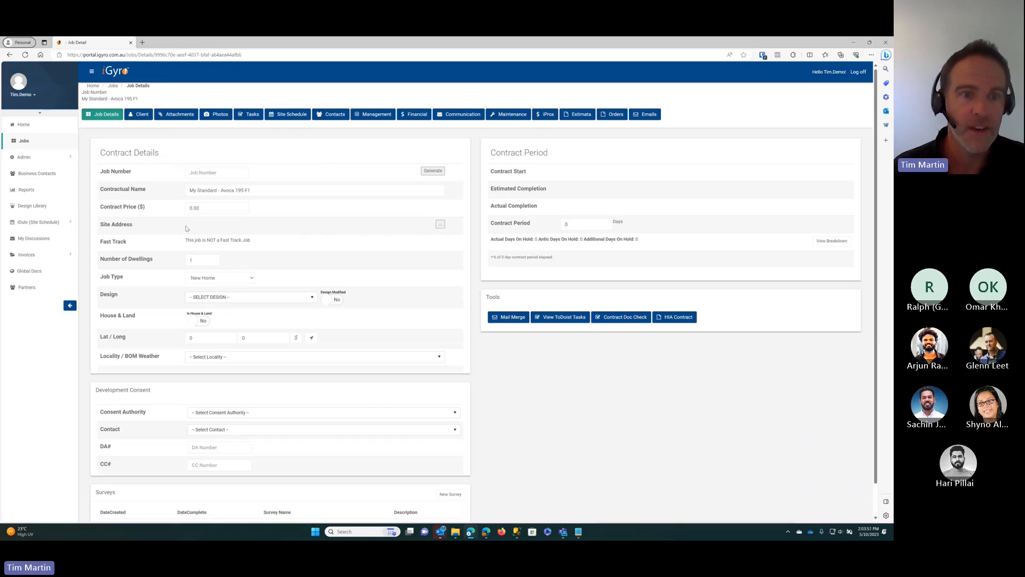
pyautogui.click(220, 173)
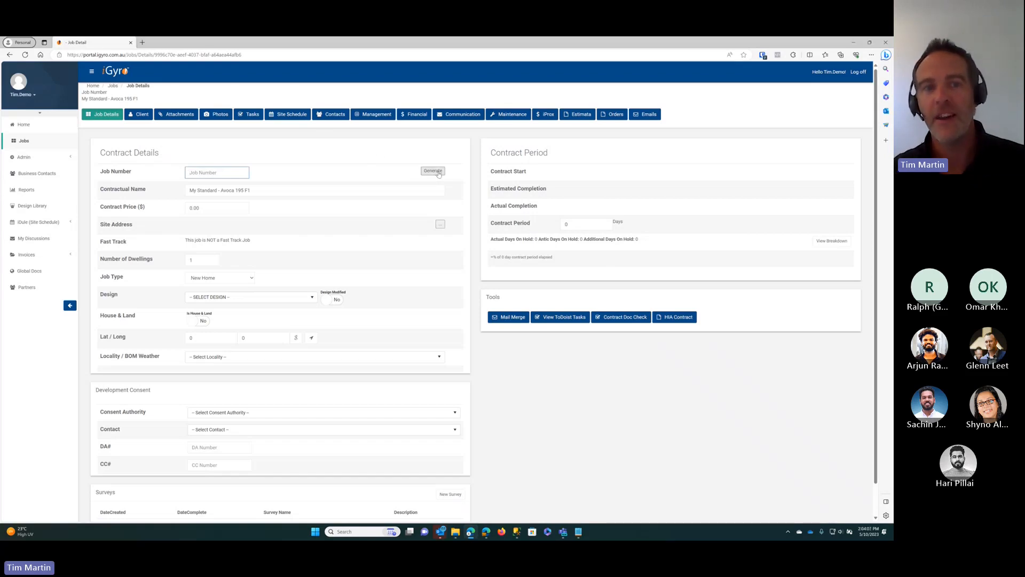
pyautogui.click(211, 174)
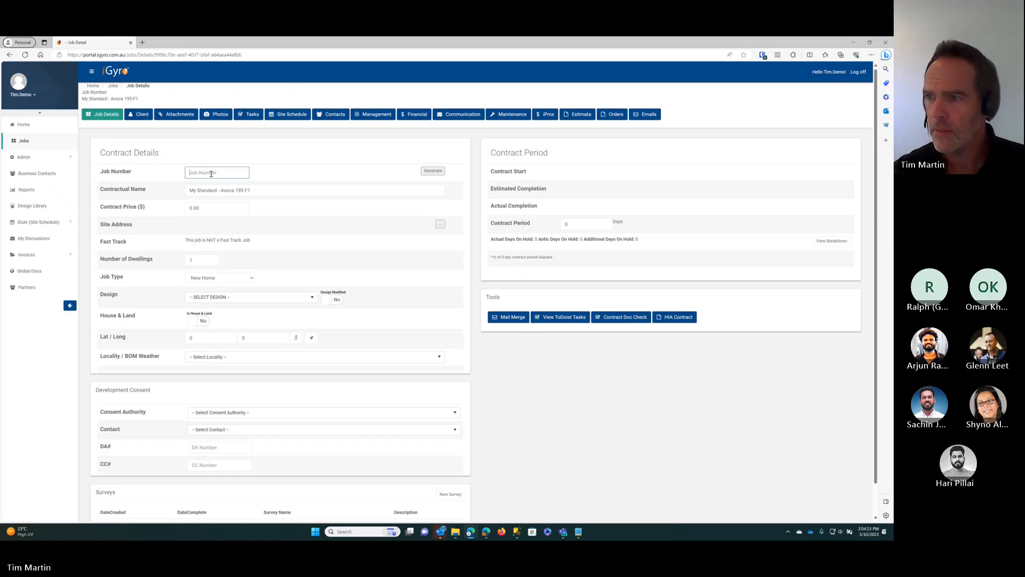
pyautogui.write('Avo')
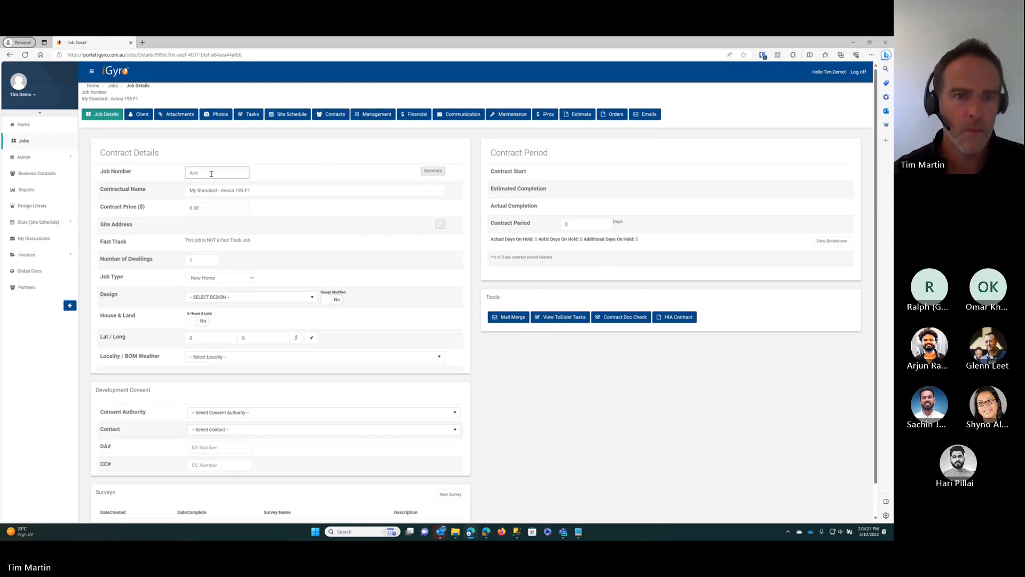
pyautogui.write('ca')
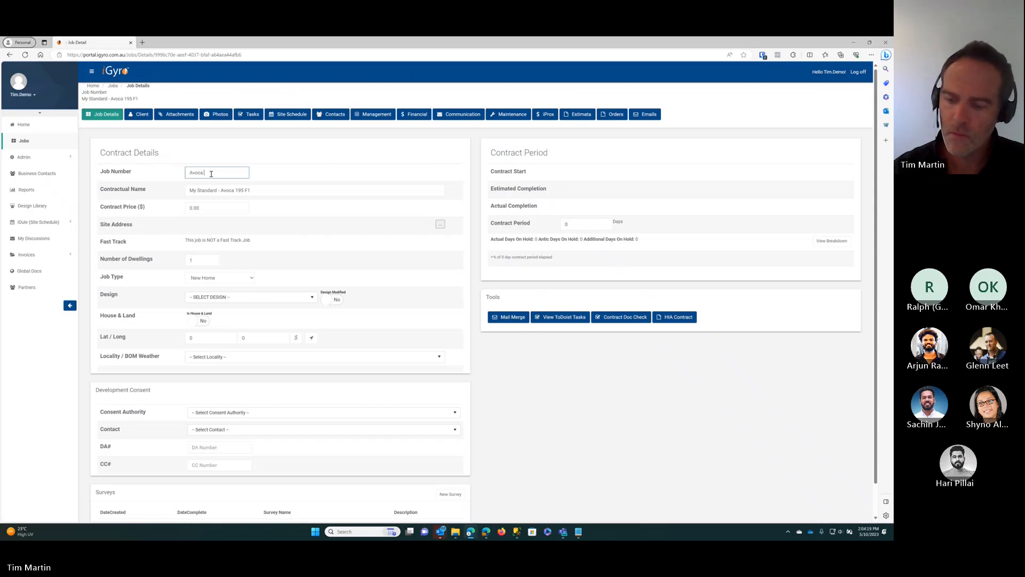
pyautogui.write(' 195 Facade 1')
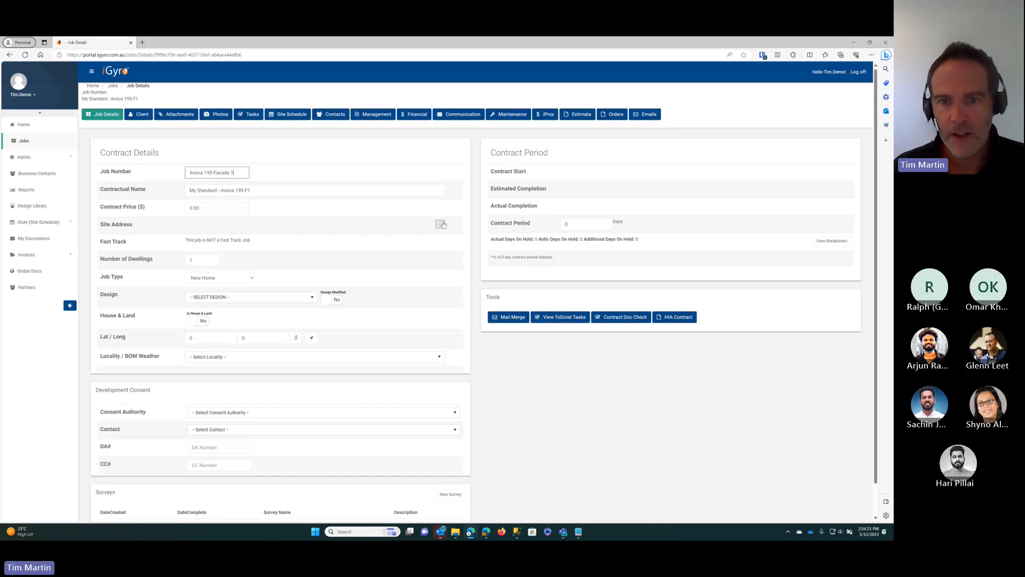
# Set the site address state to NSW and the postcode to 2450, leaving the other address fields empty
pyautogui.click(441, 224)
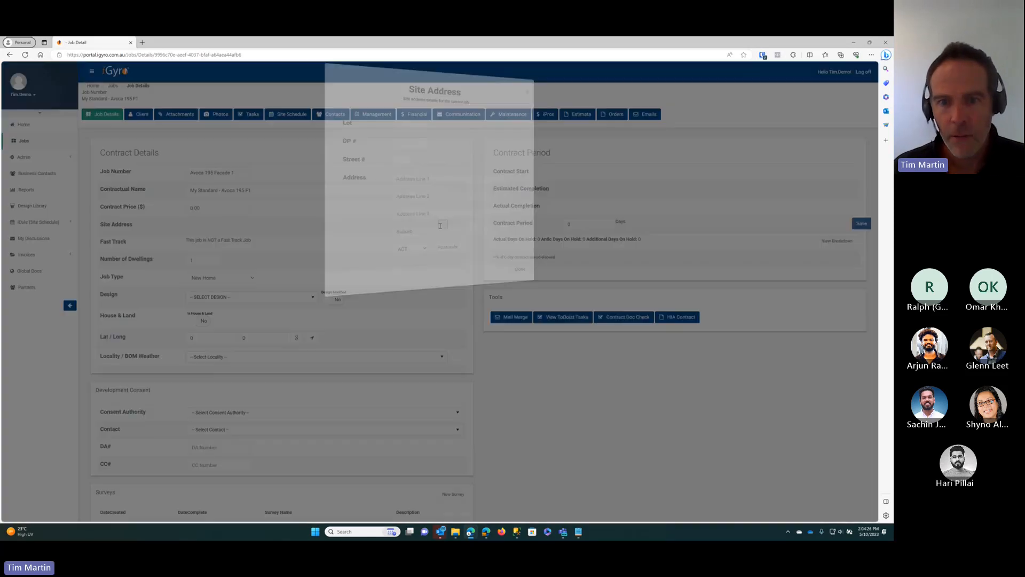
pyautogui.click(422, 247)
pyautogui.click(406, 264)
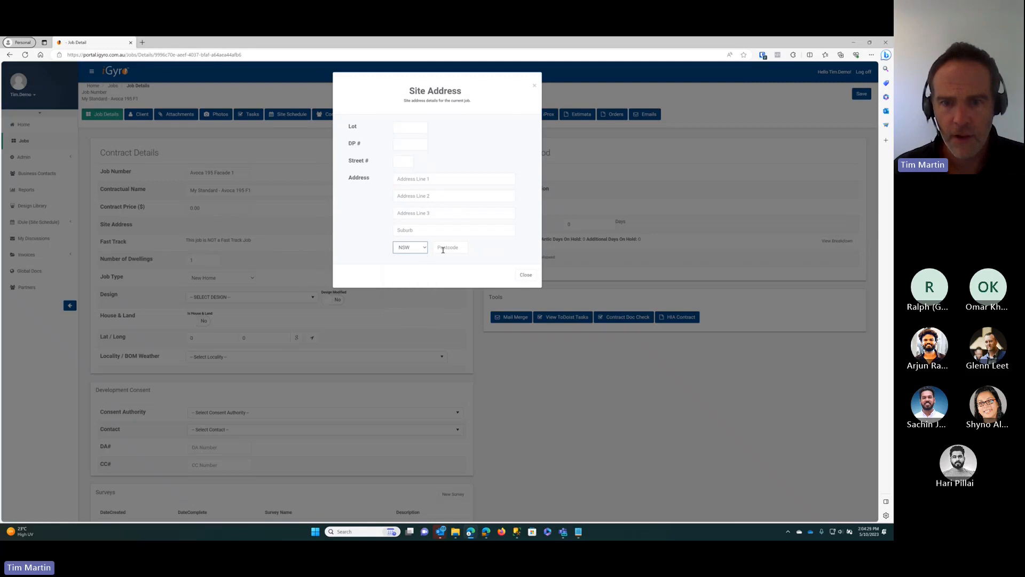
pyautogui.click(446, 248)
pyautogui.write('2450')
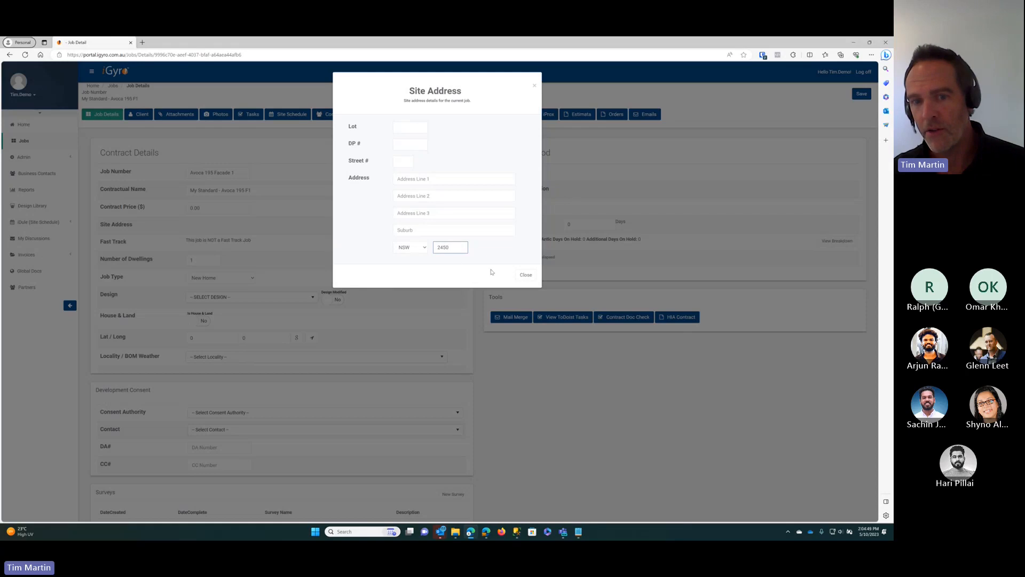
pyautogui.click(526, 277)
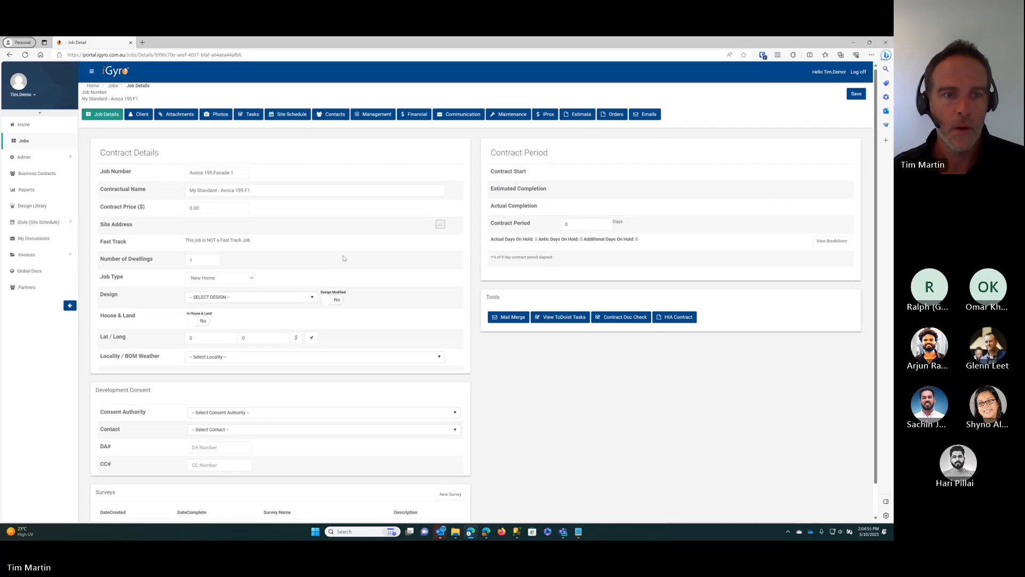
# Set the job type to Standard iProx and the design to Avoca 195 - F1, and save the job details
pyautogui.click(227, 279)
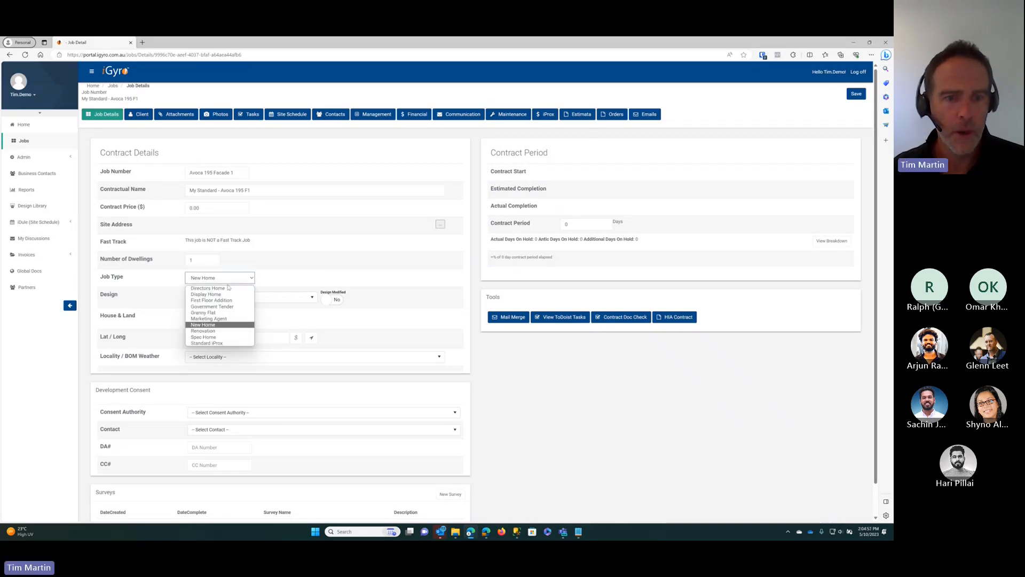
pyautogui.click(208, 344)
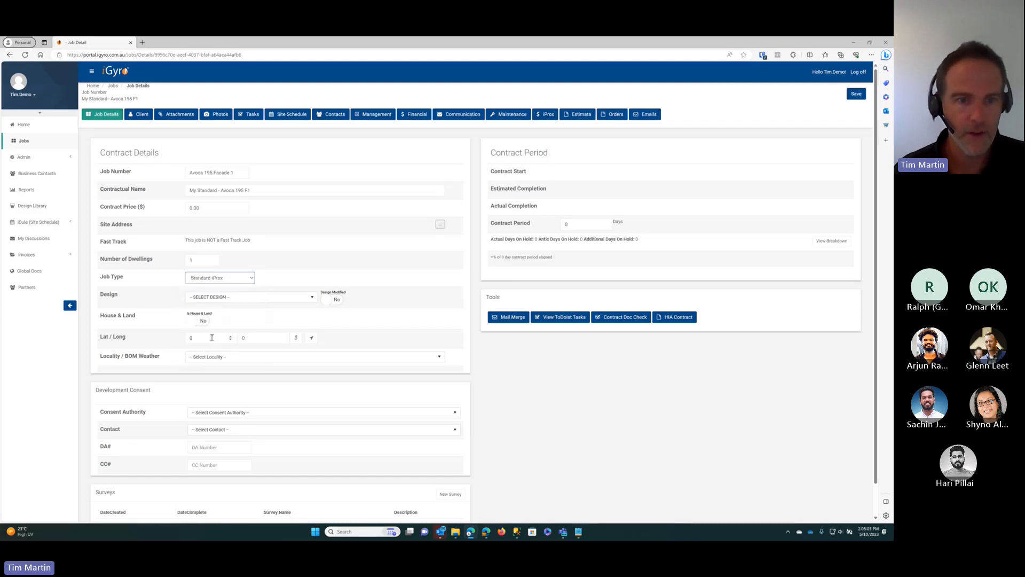
pyautogui.click(248, 297)
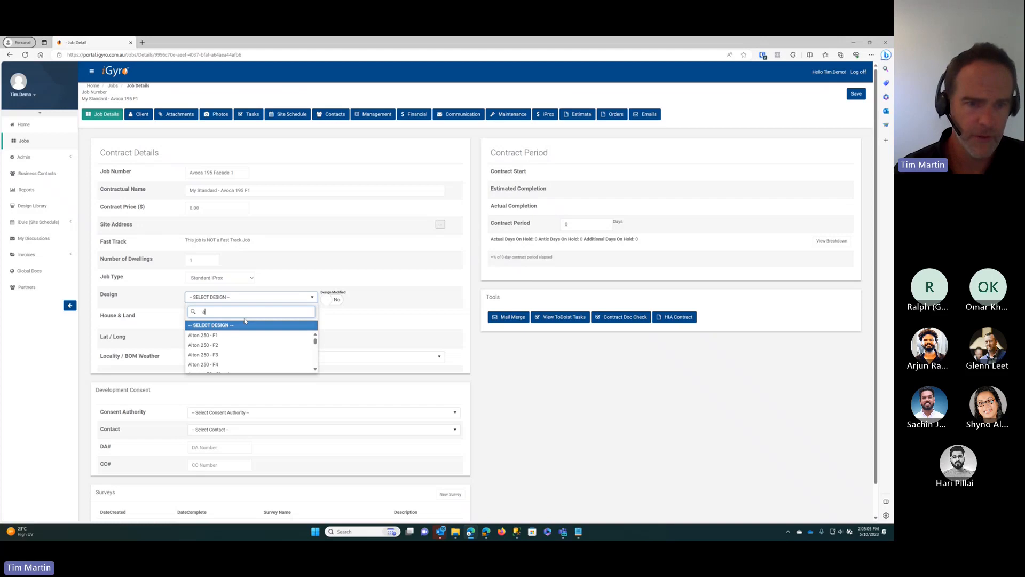
pyautogui.write('a')
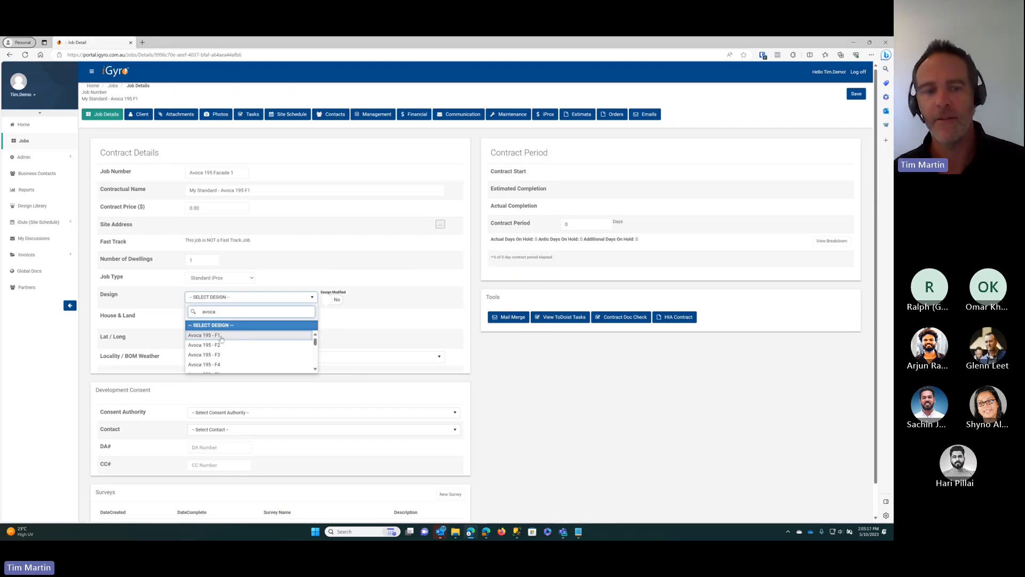
pyautogui.click(223, 336)
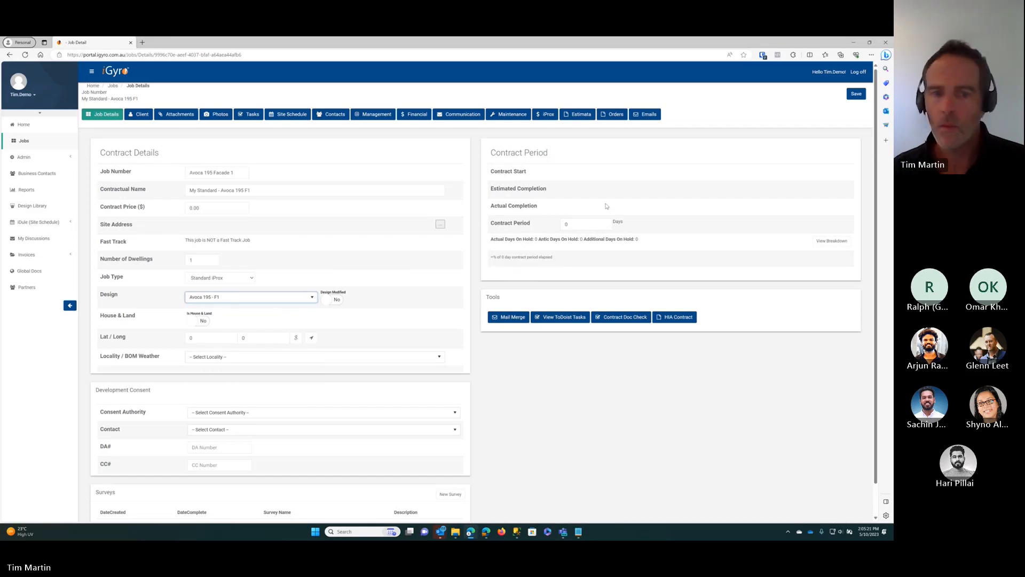
pyautogui.click(855, 95)
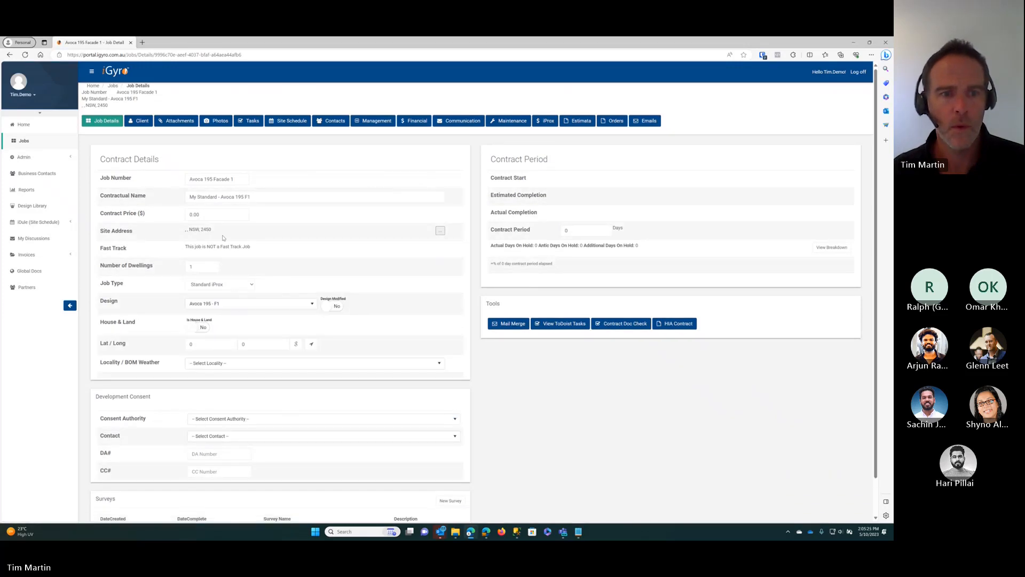
# Check the saved site address in the contract details and open the job's Estimate page
pyautogui.moveTo(186, 230); pyautogui.dragTo(213, 232)
pyautogui.click(207, 233)
pyautogui.click(219, 233)
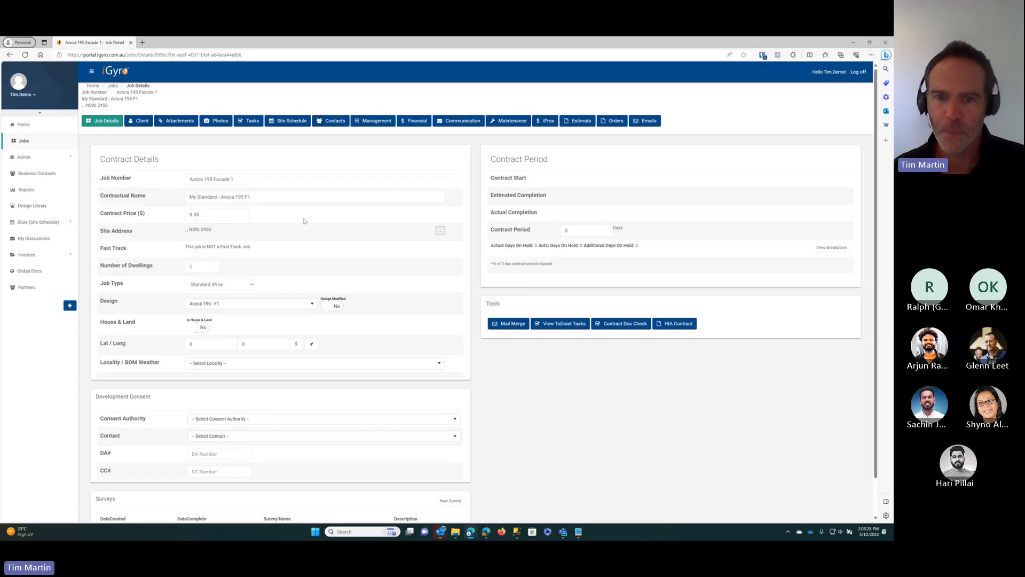
pyautogui.click(582, 123)
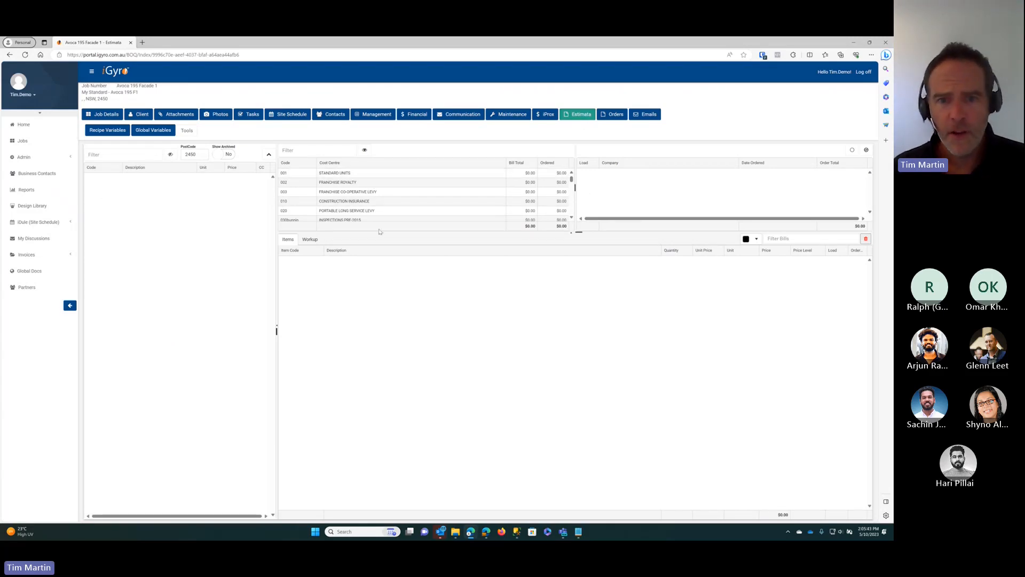
# Resize the cost centre pane so that it is slightly taller than before above the bill items
pyautogui.moveTo(380, 232); pyautogui.dragTo(385, 311)
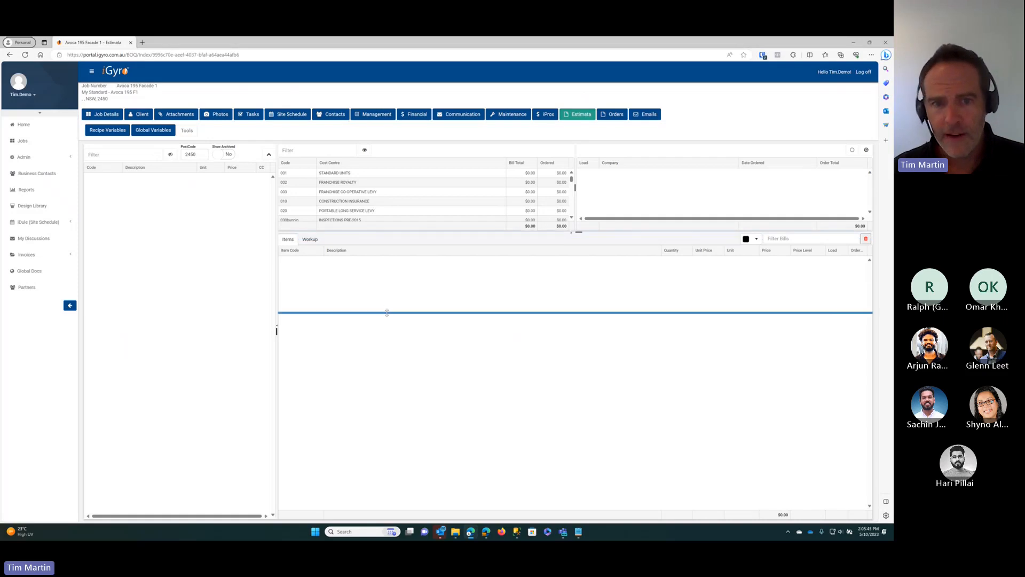
pyautogui.moveTo(571, 180)
pyautogui.mouseDown()
pyautogui.moveTo(572, 267)
pyautogui.moveTo(573, 176)
pyautogui.mouseUp()
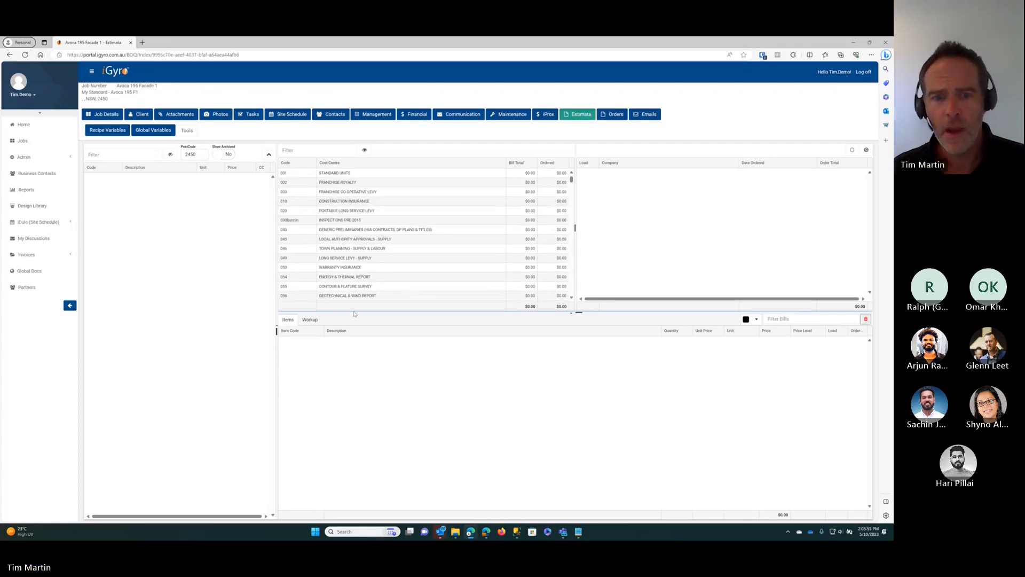
pyautogui.moveTo(360, 311); pyautogui.dragTo(362, 260)
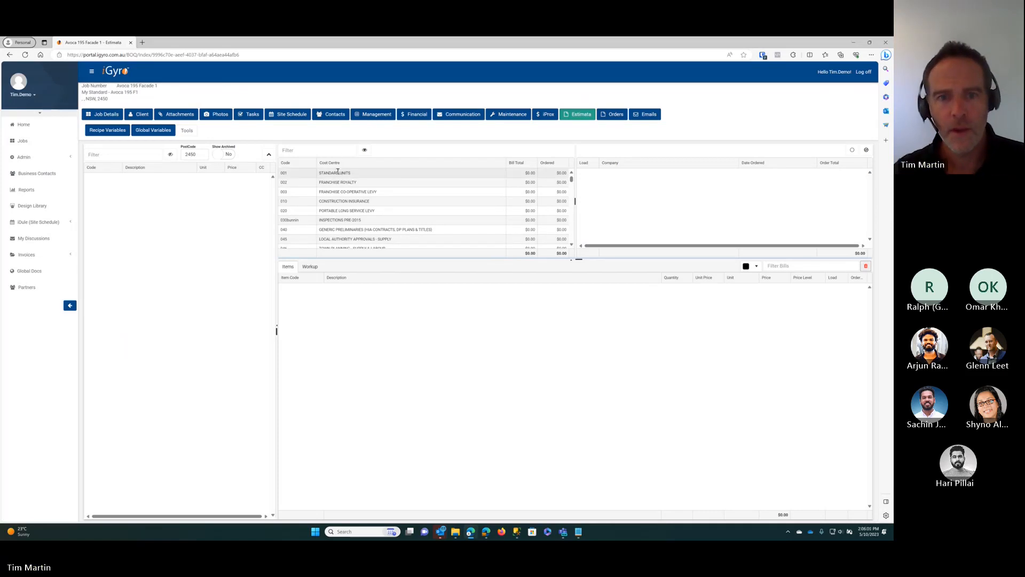
# Look through the catalogue items of the Construction Insurance, Local Authority Approvals, Town Planning, Long Service Levy and Warranty Insurance cost centres
pyautogui.click(339, 201)
pyautogui.scroll(-1, 336, 208)
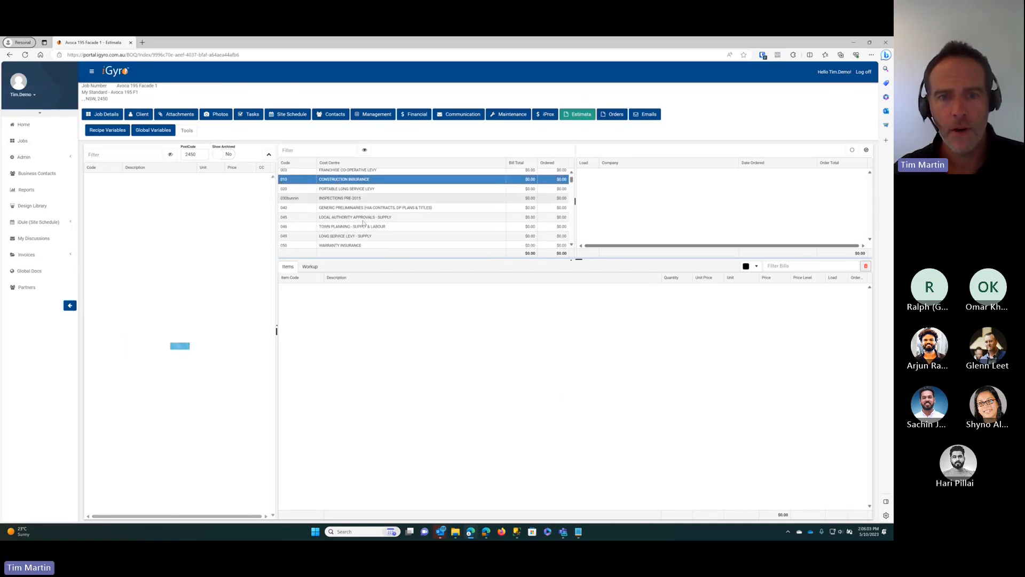
pyautogui.click(333, 215)
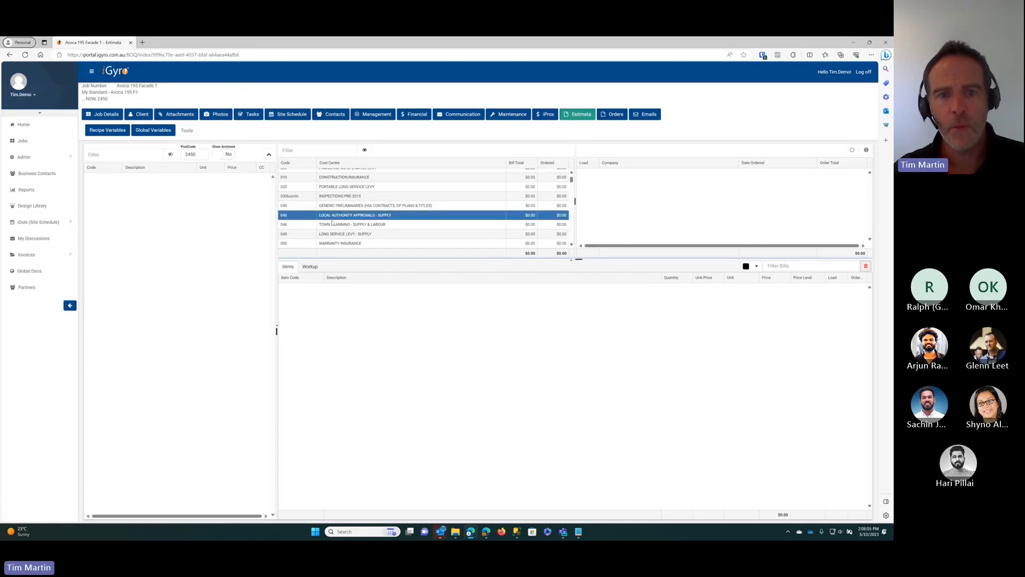
pyautogui.click(331, 224)
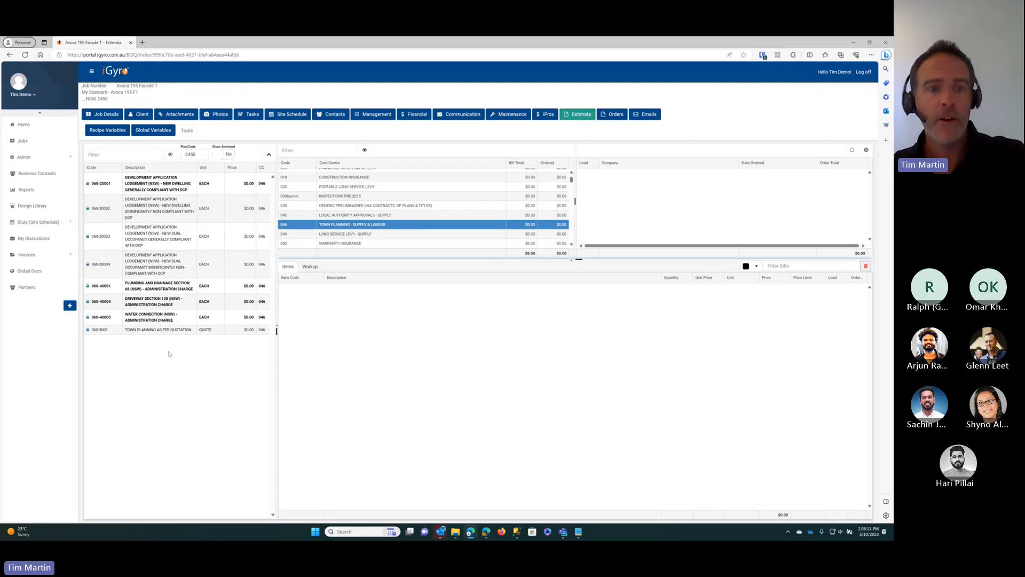
pyautogui.click(336, 234)
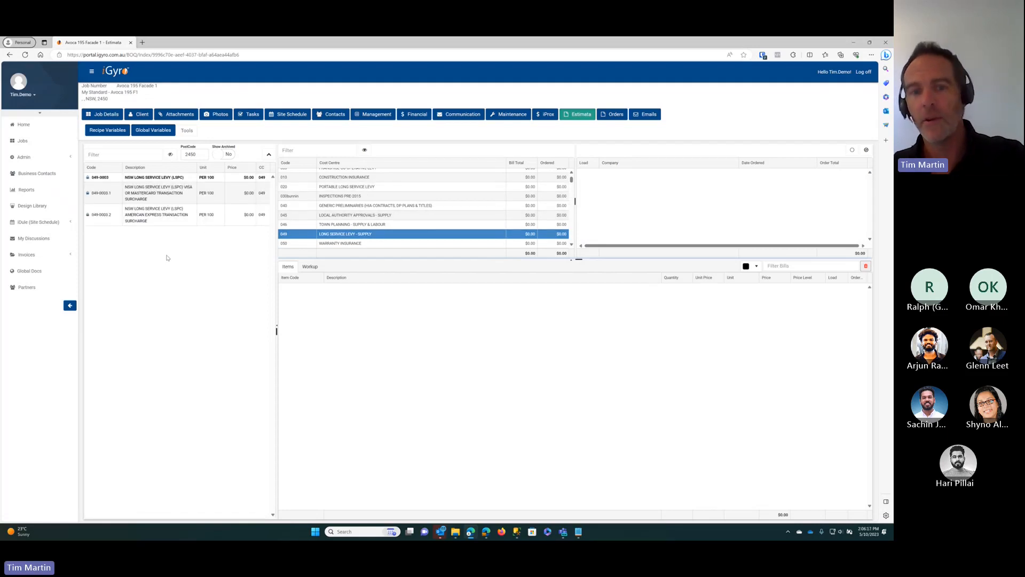
pyautogui.click(358, 243)
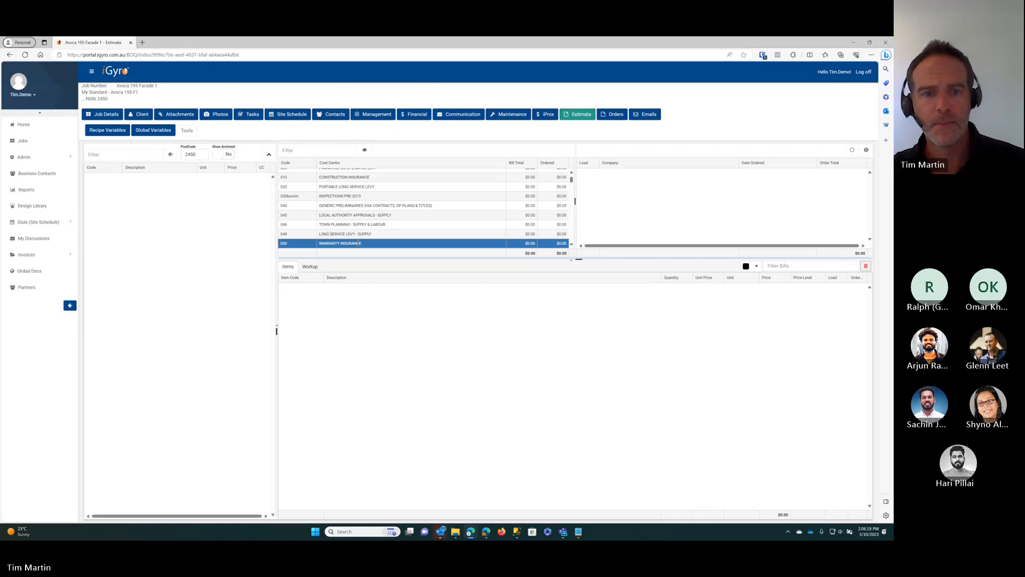
# Select cost centre 054 Energy & Thermal Report and show the hidden items in its catalogue list
pyautogui.scroll(-2, 352, 229)
pyautogui.click(342, 204)
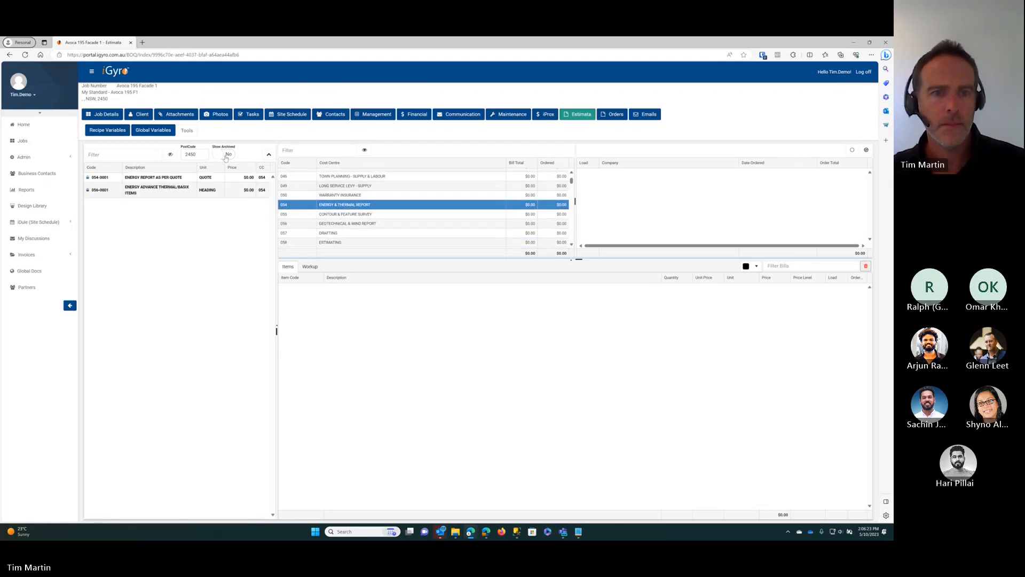
pyautogui.click(170, 155)
pyautogui.click(170, 156)
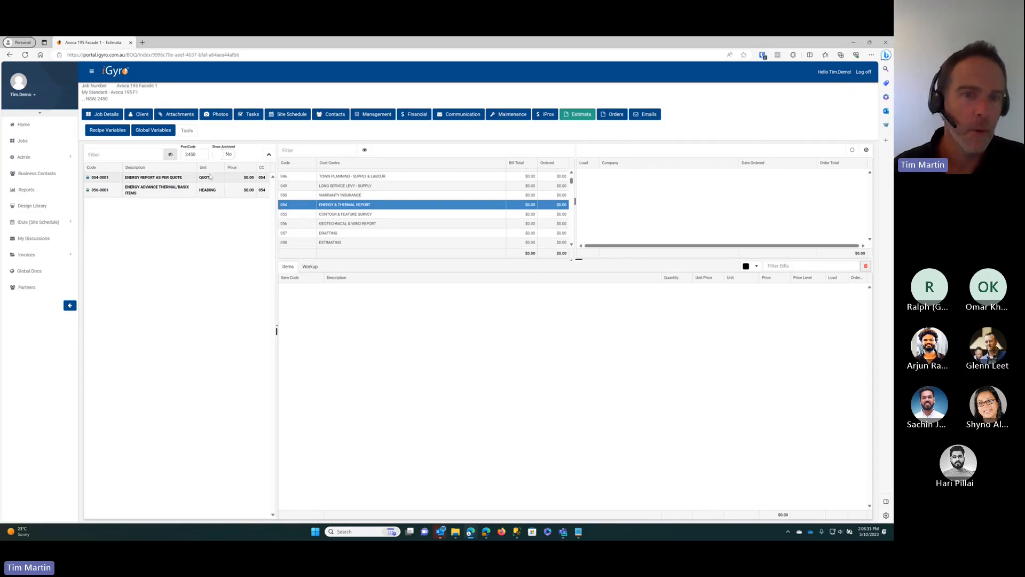
pyautogui.click(171, 155)
pyautogui.click(171, 155)
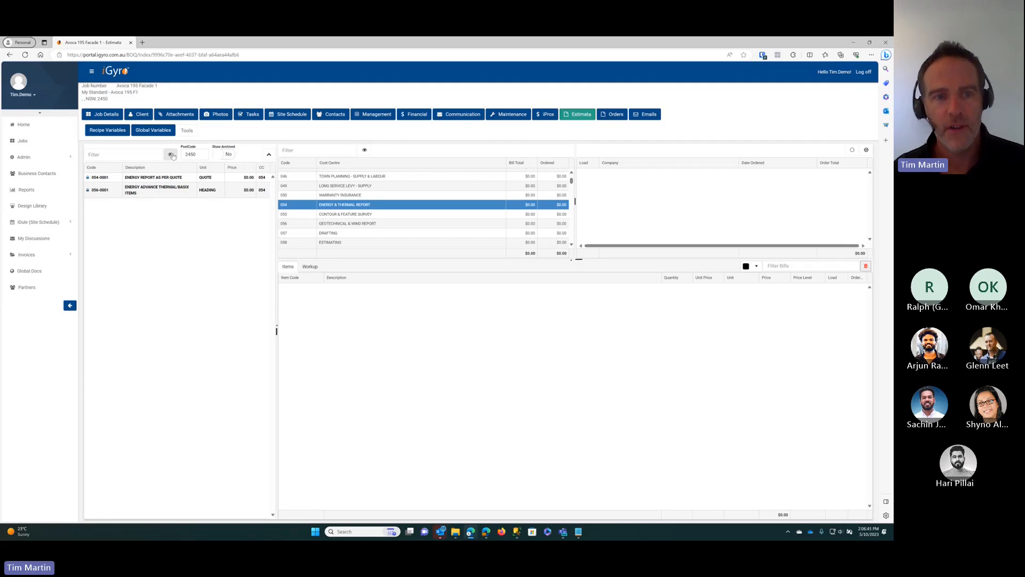
pyautogui.click(170, 154)
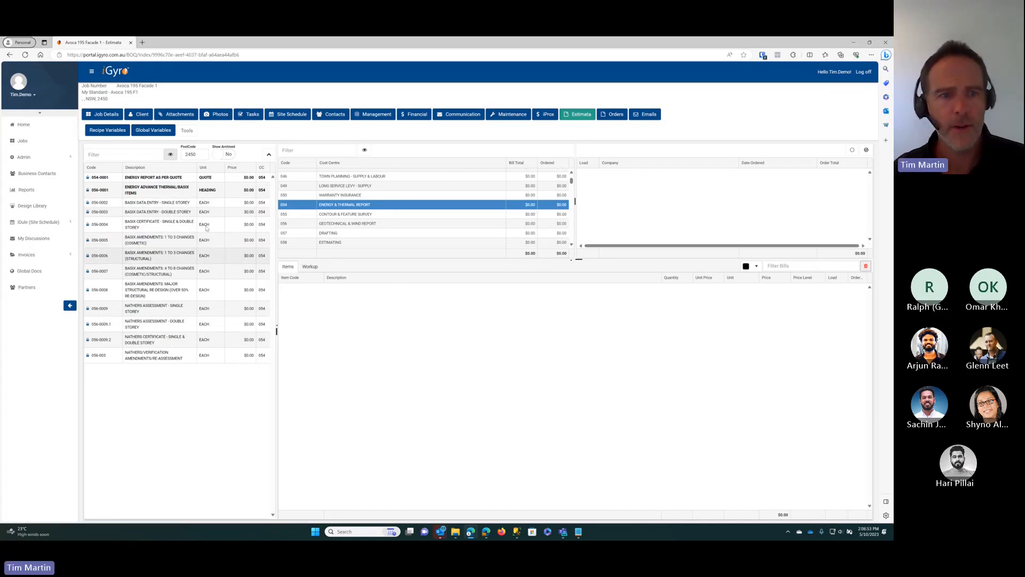
# Add the BASIX catalogue items 056-0002, 056-0003, 056-0004 and 056-0005 to the Energy & Thermal Report bill
pyautogui.doubleClick(158, 203)
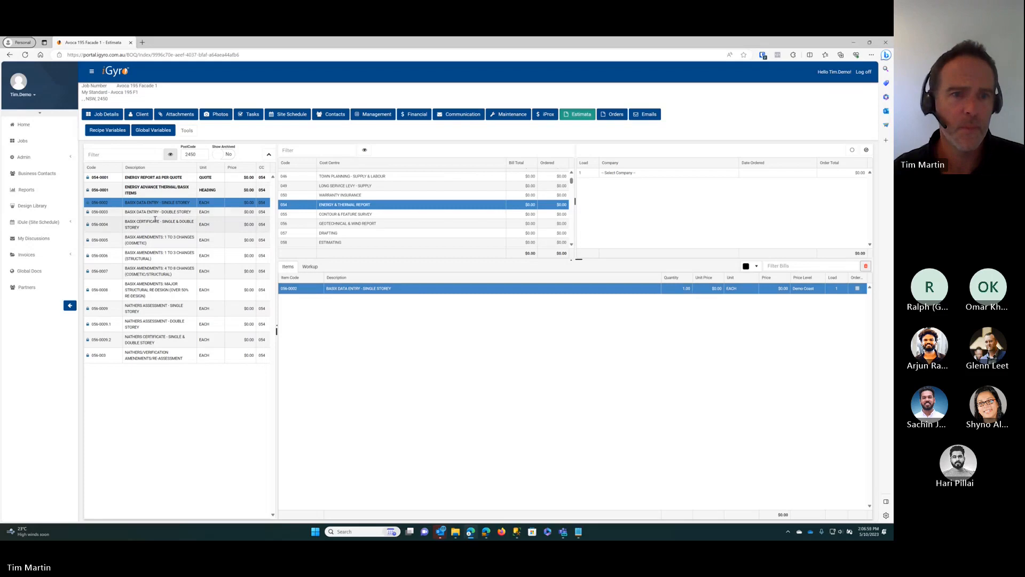
pyautogui.doubleClick(157, 213)
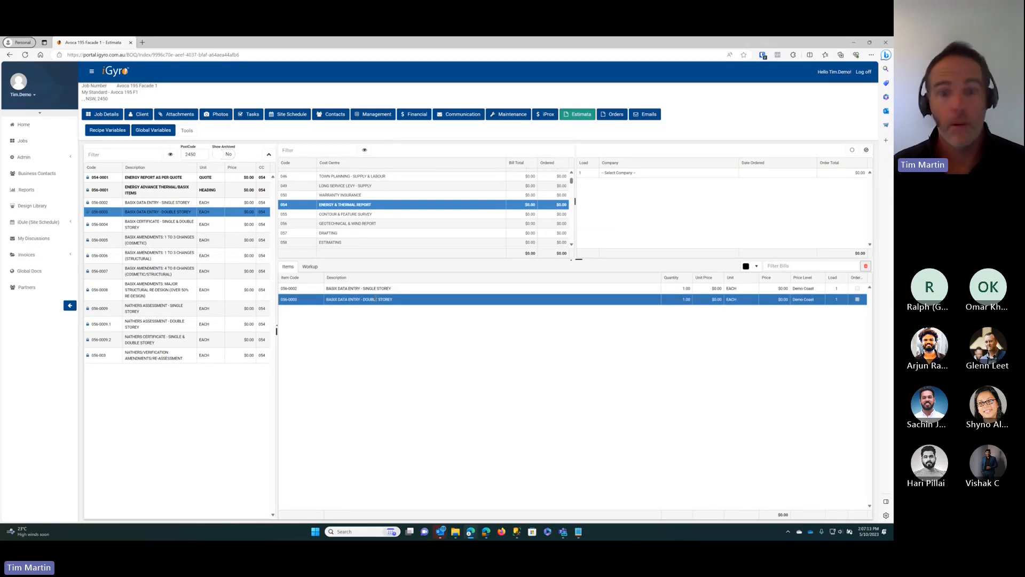
pyautogui.doubleClick(163, 223)
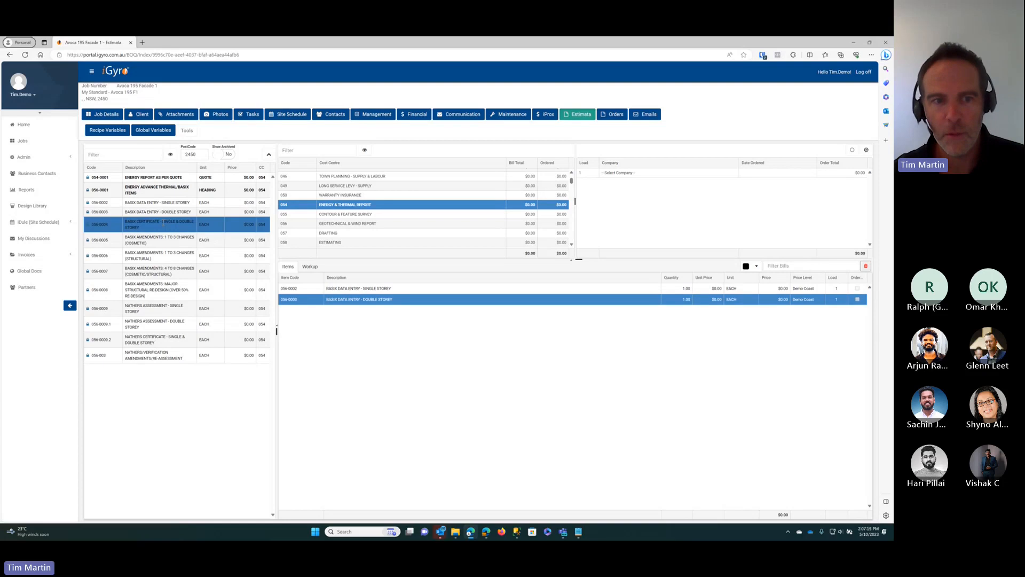
pyautogui.click(163, 237)
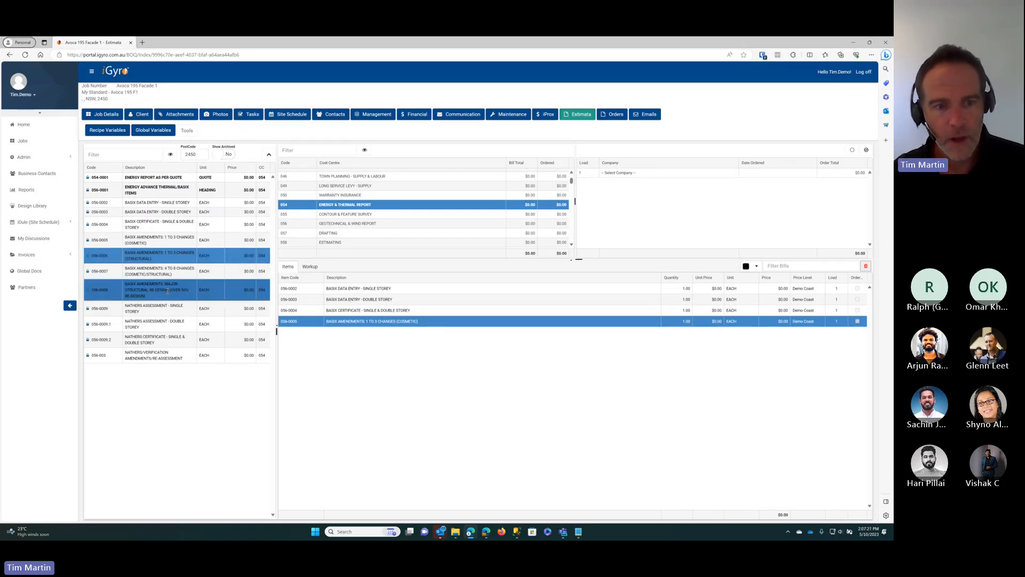
# Select all remaining catalogue items from 056-0006 through 056-003 together and add them to the Energy & Thermal Report bill
pyautogui.click(166, 321)
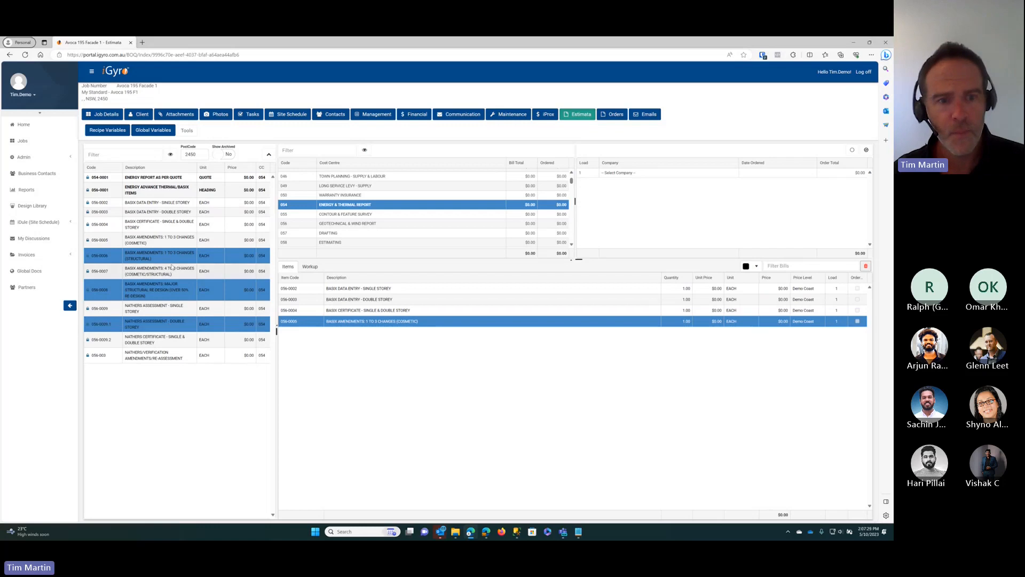
pyautogui.click(190, 256)
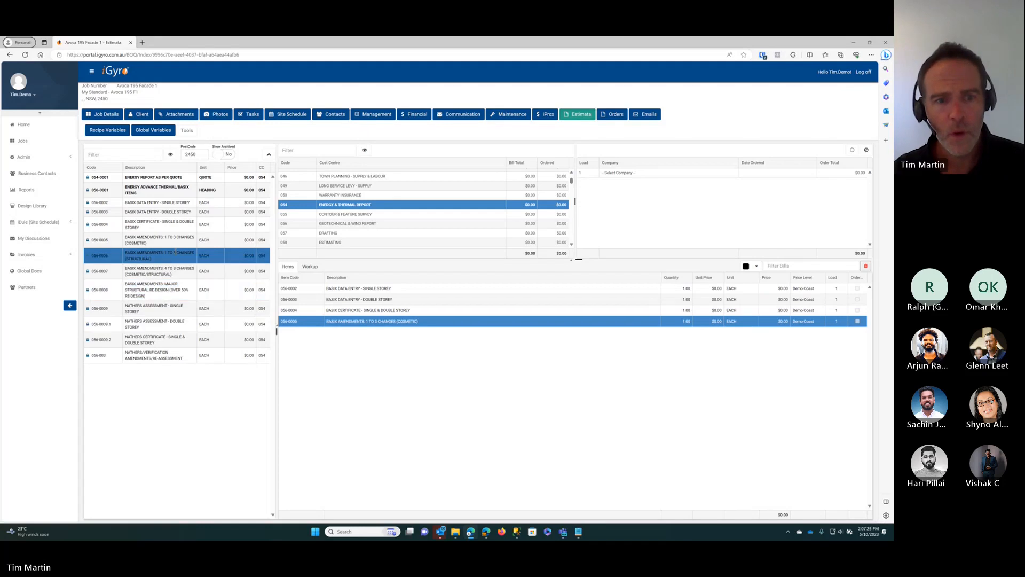
pyautogui.keyDown('shift'); pyautogui.click(179, 354); pyautogui.keyUp('shift')
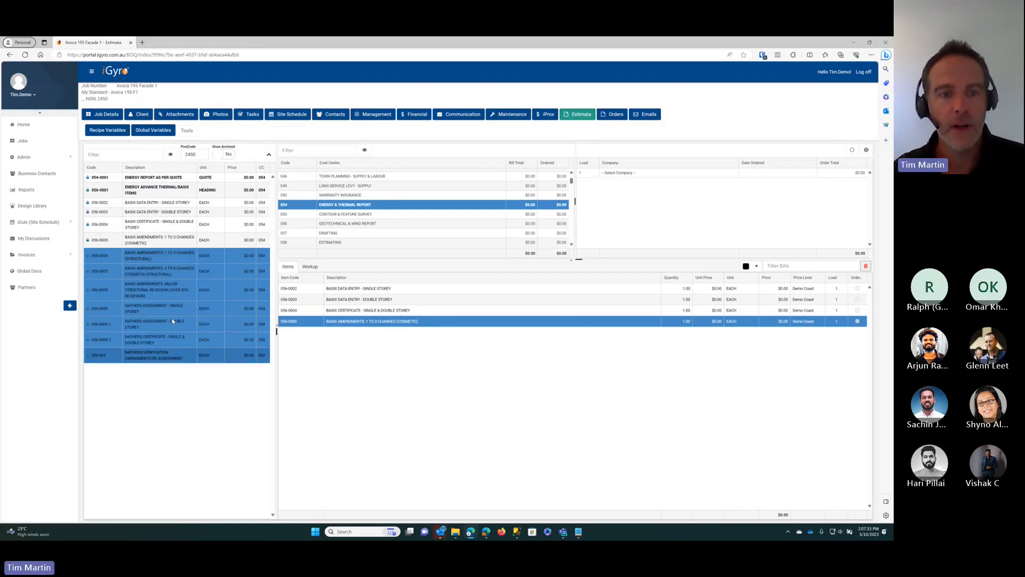
pyautogui.click(169, 258)
pyautogui.keyDown('shift'); pyautogui.click(170, 357); pyautogui.keyUp('shift')
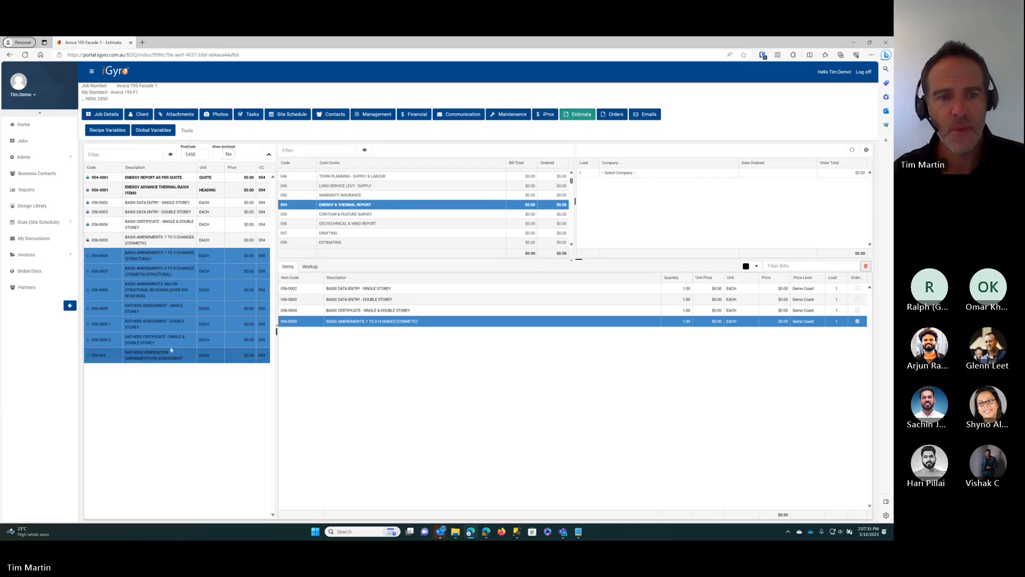
pyautogui.moveTo(169, 274); pyautogui.dragTo(196, 284)
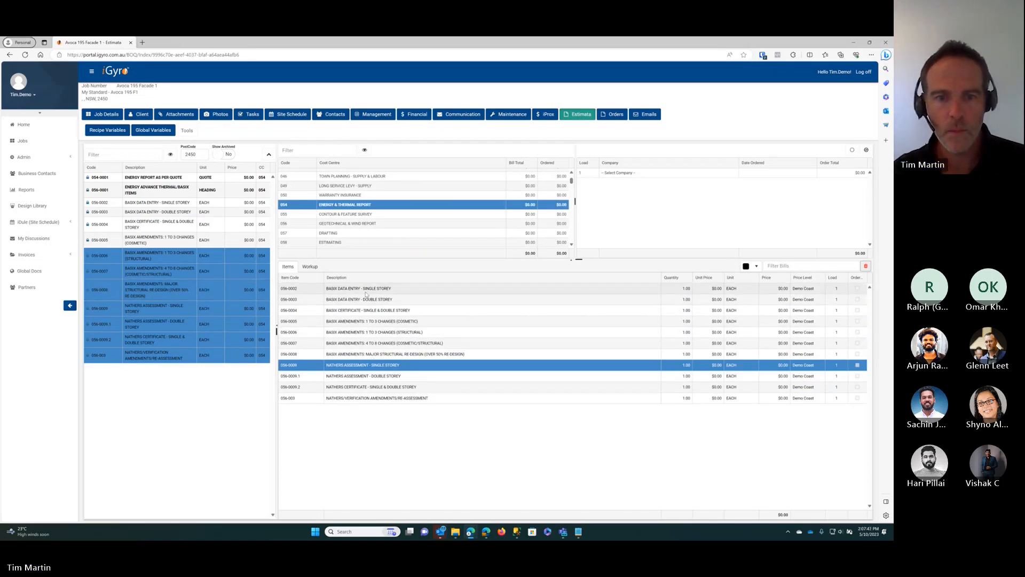
# Examine the Workup of the first BASIX items in the bill and return to the item list
pyautogui.click(347, 289)
pyautogui.click(289, 267)
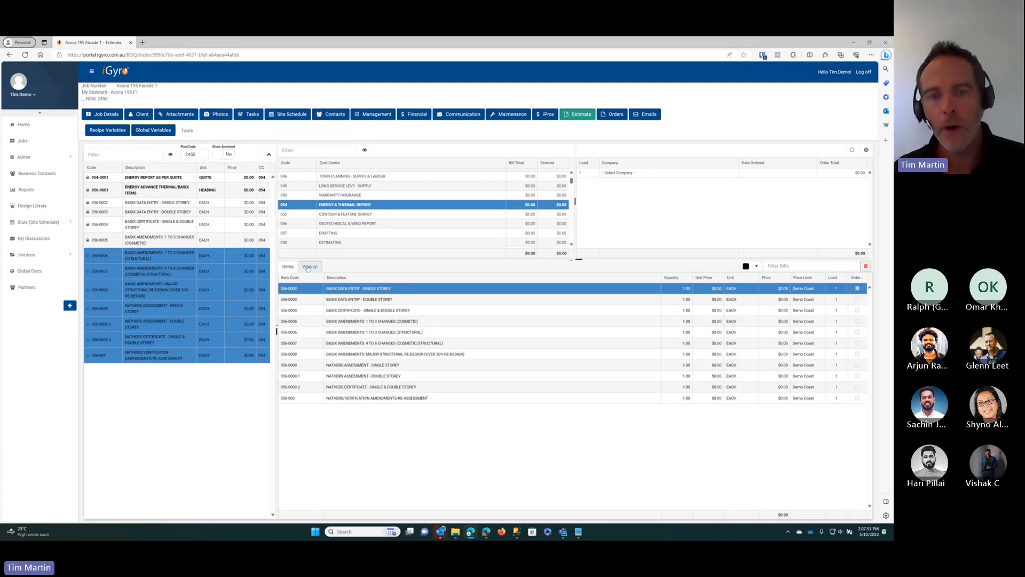
pyautogui.click(310, 269)
pyautogui.click(291, 271)
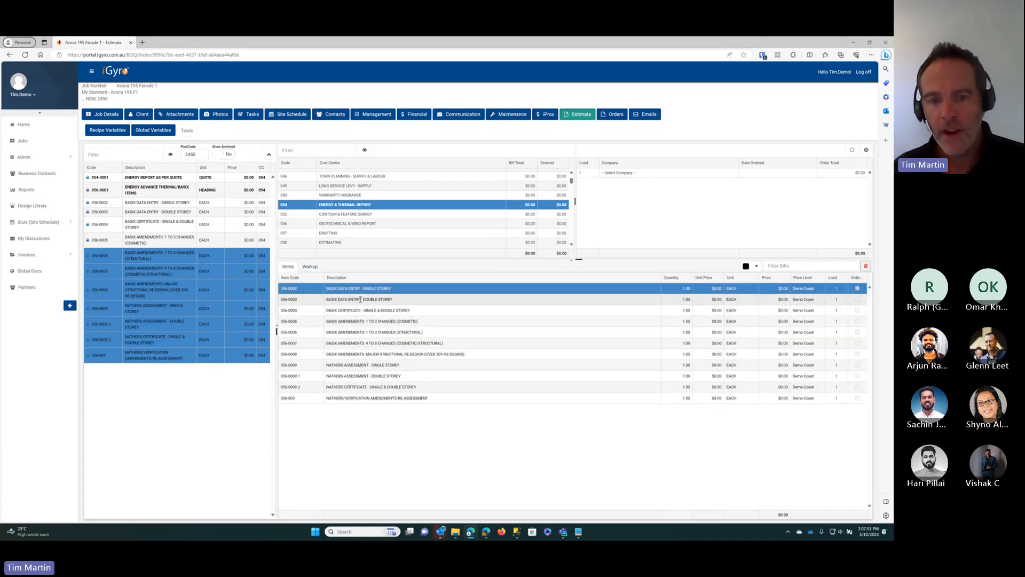
pyautogui.click(359, 300)
pyautogui.click(355, 310)
pyautogui.click(310, 268)
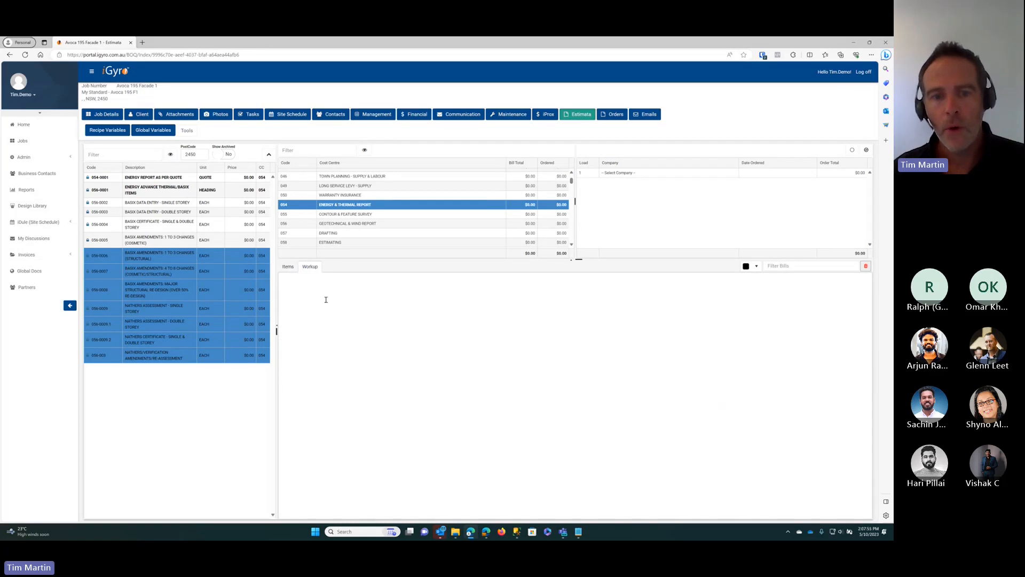
pyautogui.click(291, 270)
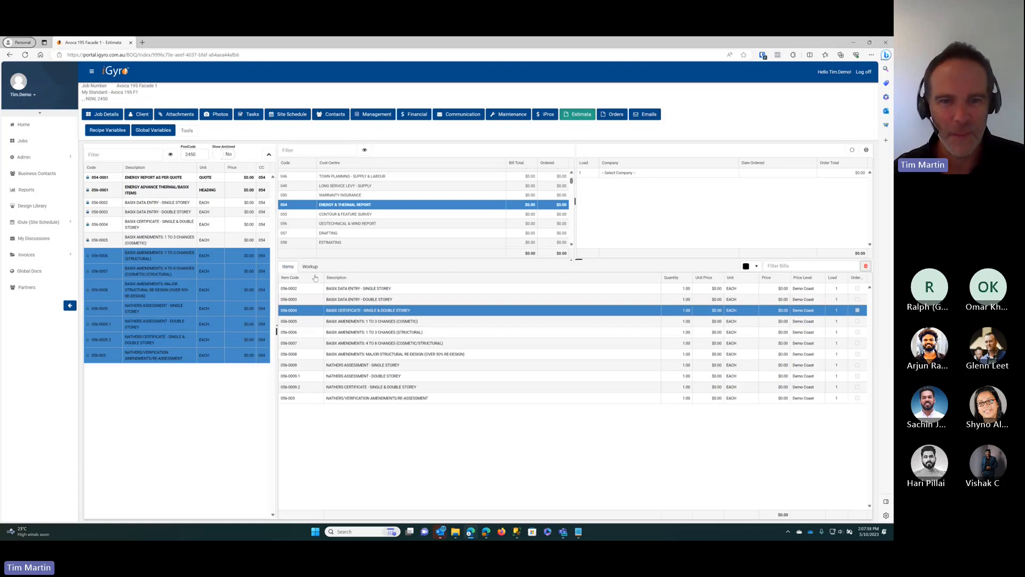
# In the Workup of NATHERS ASSESSMENT - SINGLE STOREY, enter "[HIDE]" with "internal comment." on the line below
pyautogui.click(364, 365)
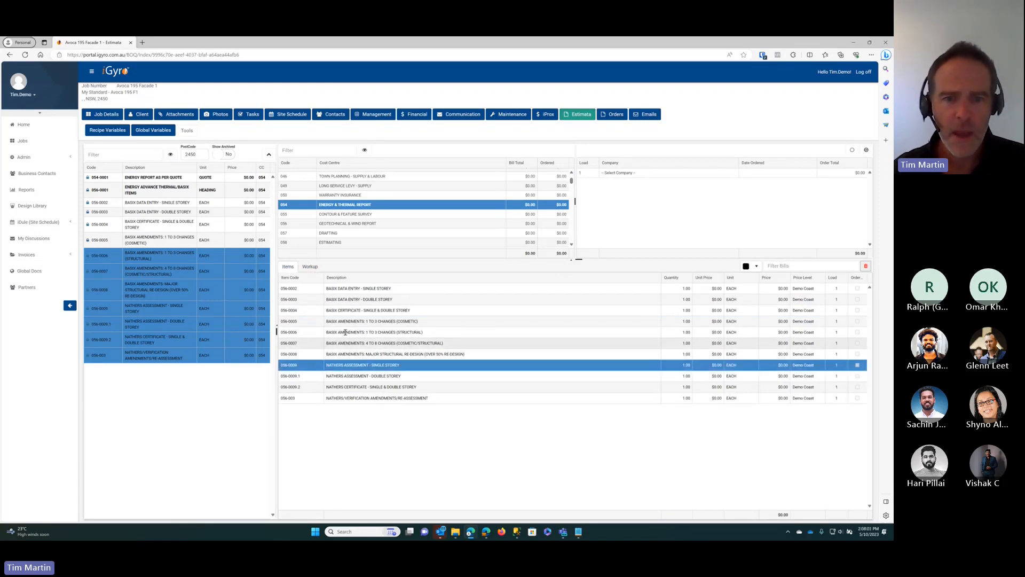
pyautogui.click(310, 266)
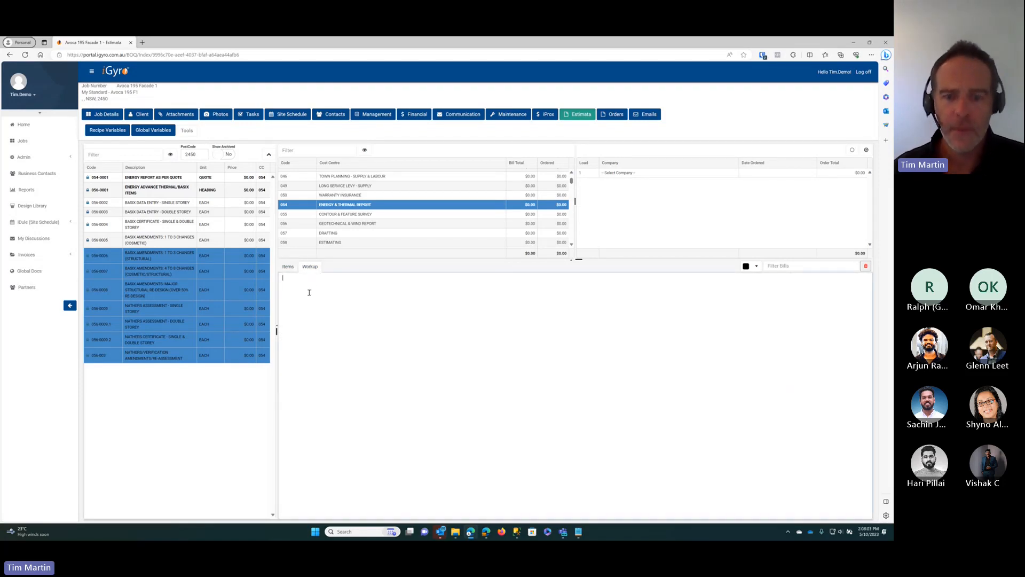
pyautogui.click(309, 292)
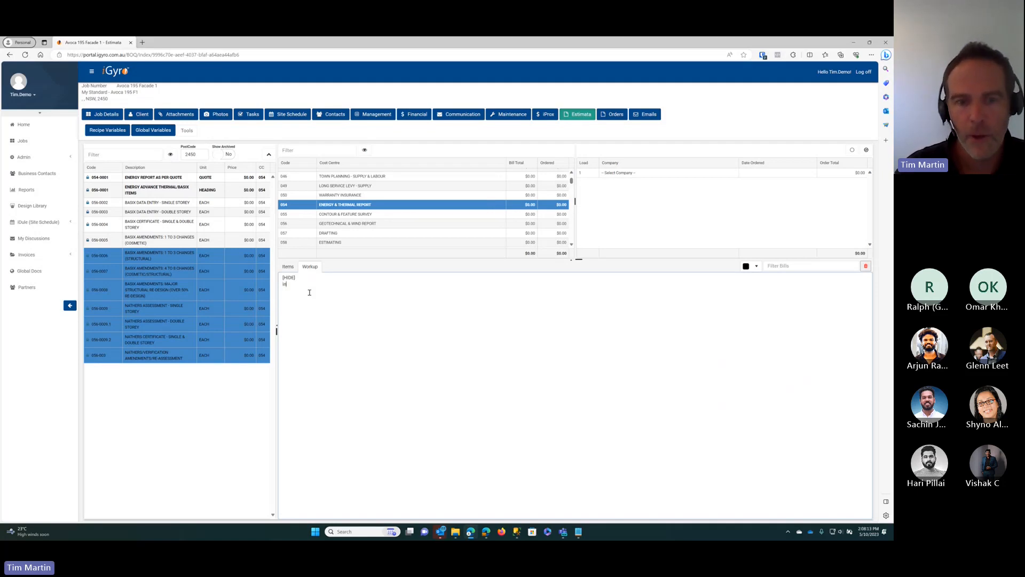
pyautogui.write('ternal comment')
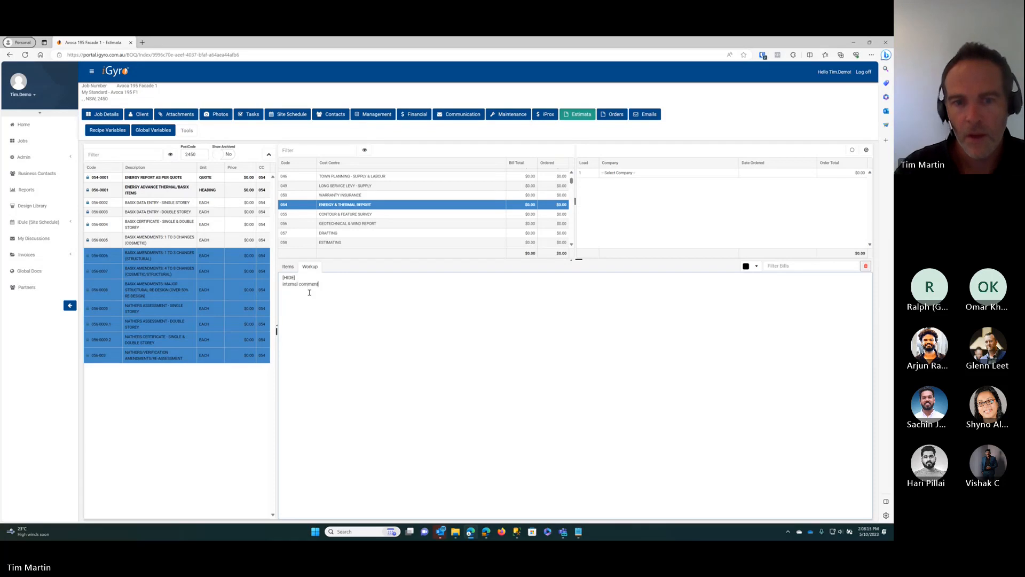
pyautogui.write('.')
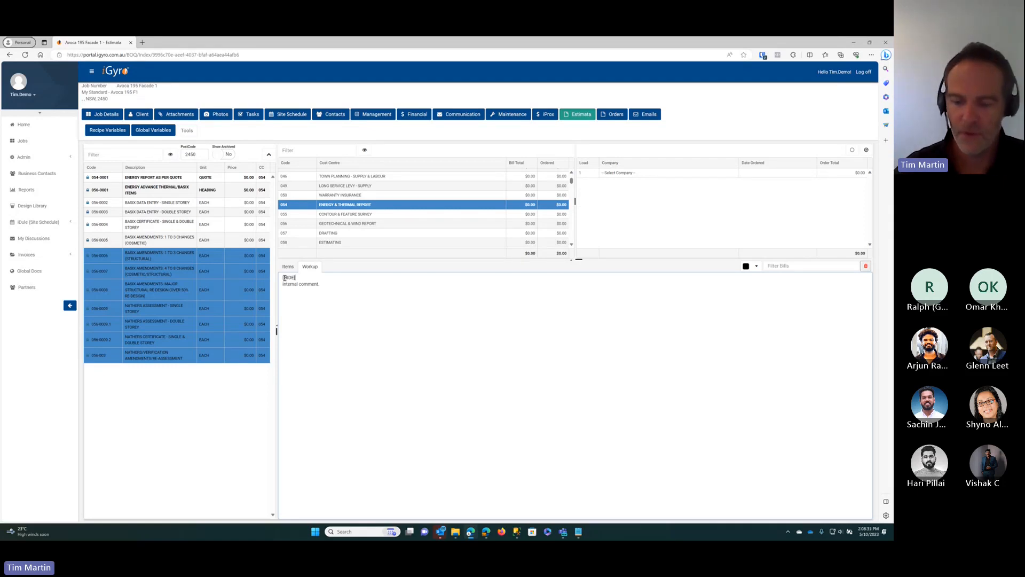
# Insert "is visible." and an empty line above [HIDE], return to the bill items and select BASIX CERTIFICATE - SINGLE & DOUBLE STOREY
pyautogui.press('Return')
pyautogui.press('Return')
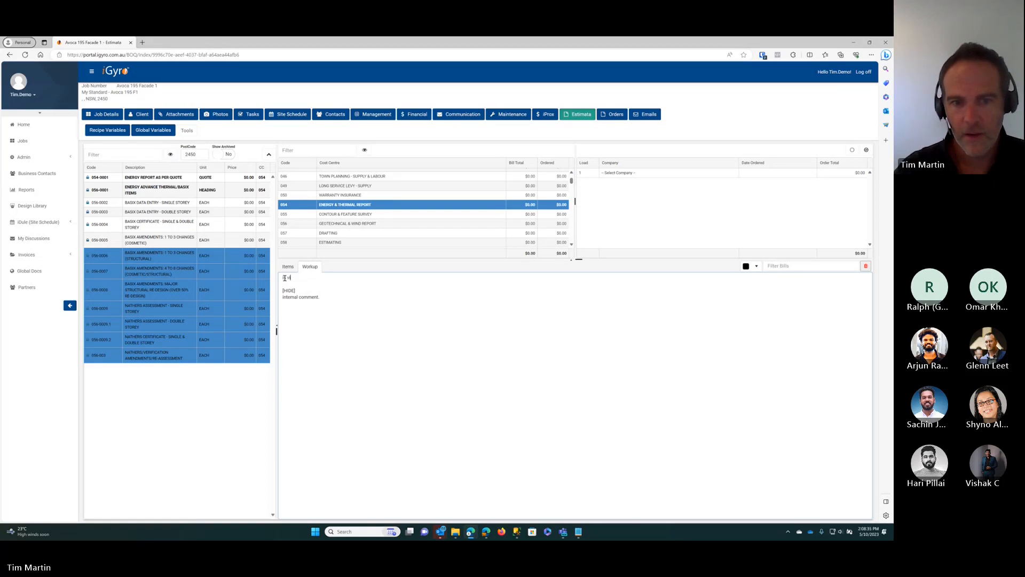
pyautogui.write('visible.')
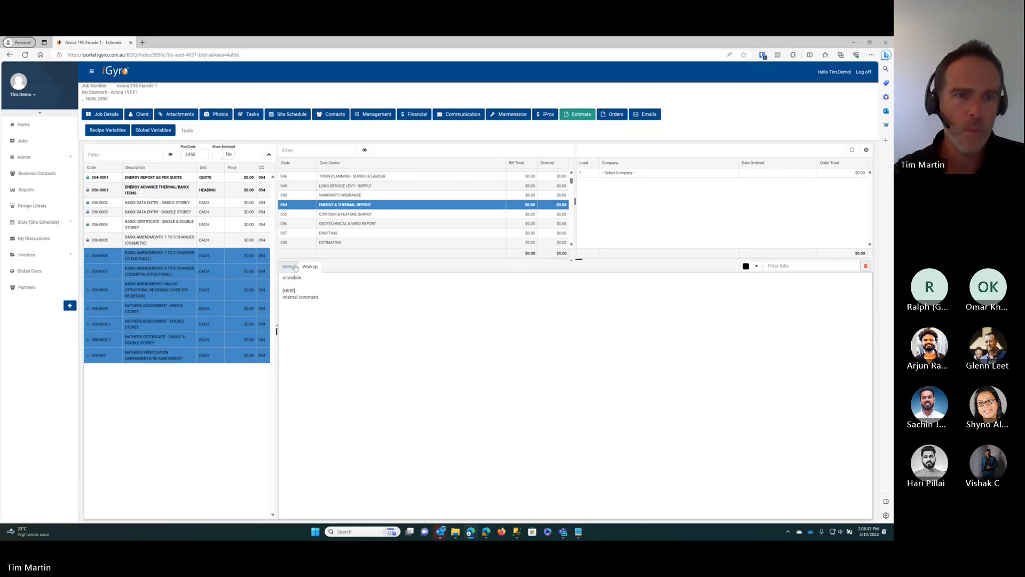
pyautogui.click(289, 267)
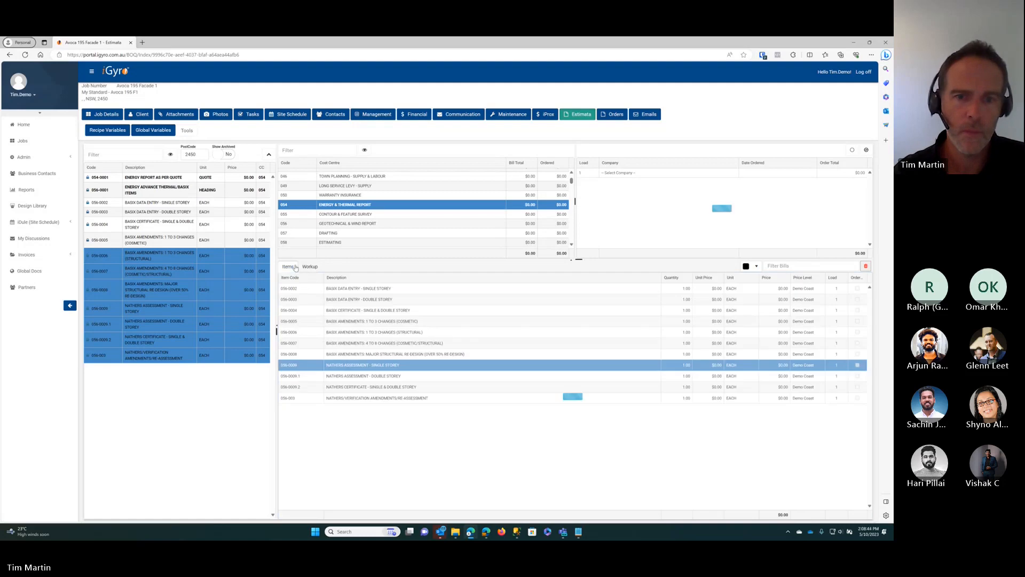
pyautogui.click(344, 289)
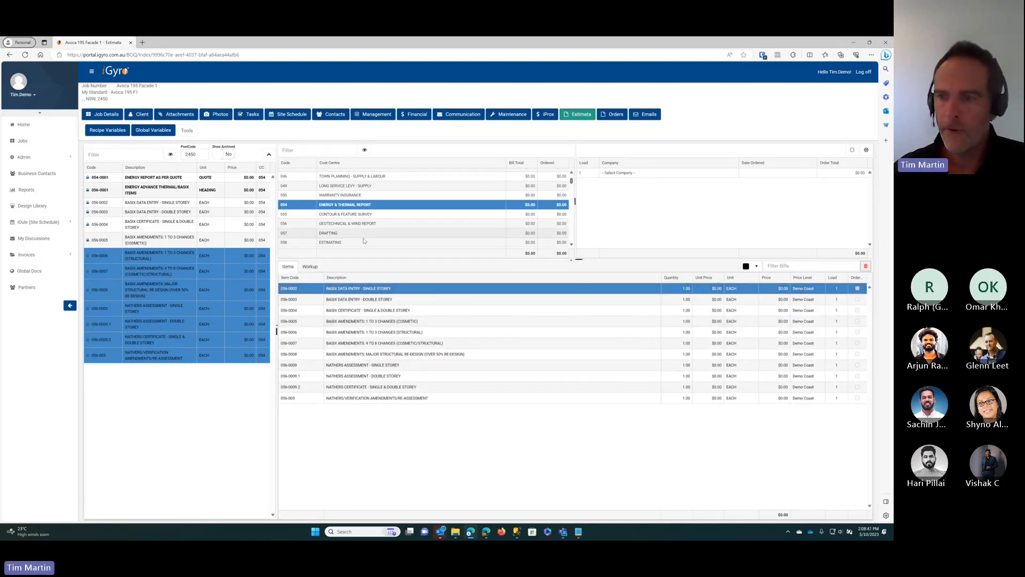
pyautogui.click(379, 311)
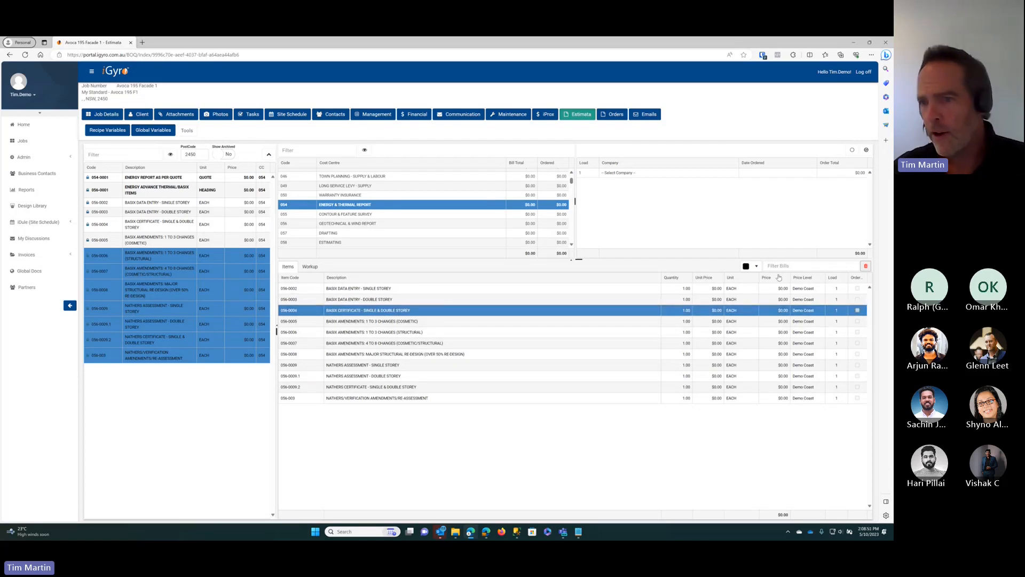
# Set the unit price of BASIX CERTIFICATE - SINGLE & DOUBLE STOREY in the bill to $1,000.00
pyautogui.click(751, 267)
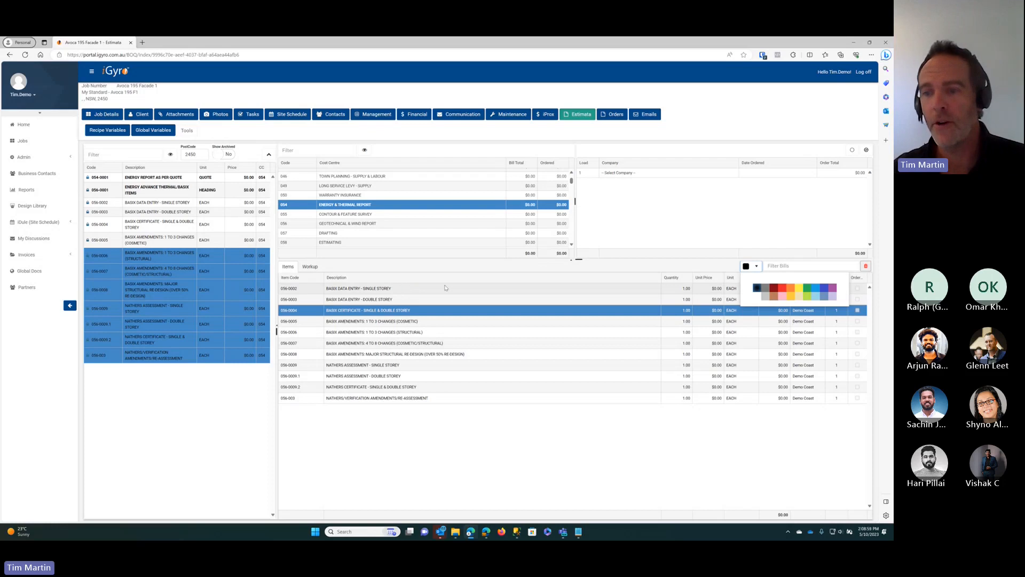
pyautogui.doubleClick(686, 312)
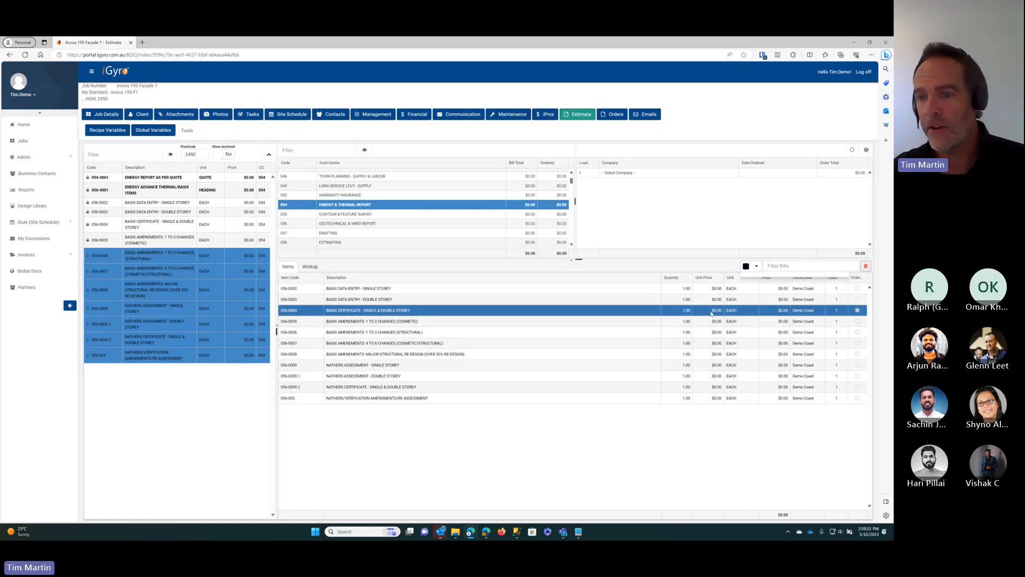
pyautogui.click(697, 310)
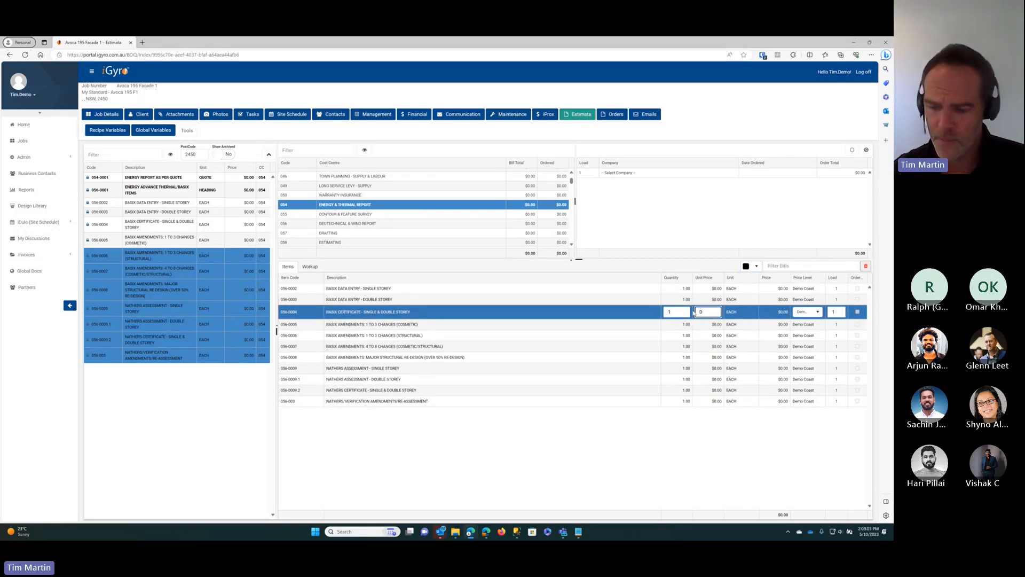
pyautogui.write('1000')
pyautogui.press('Return')
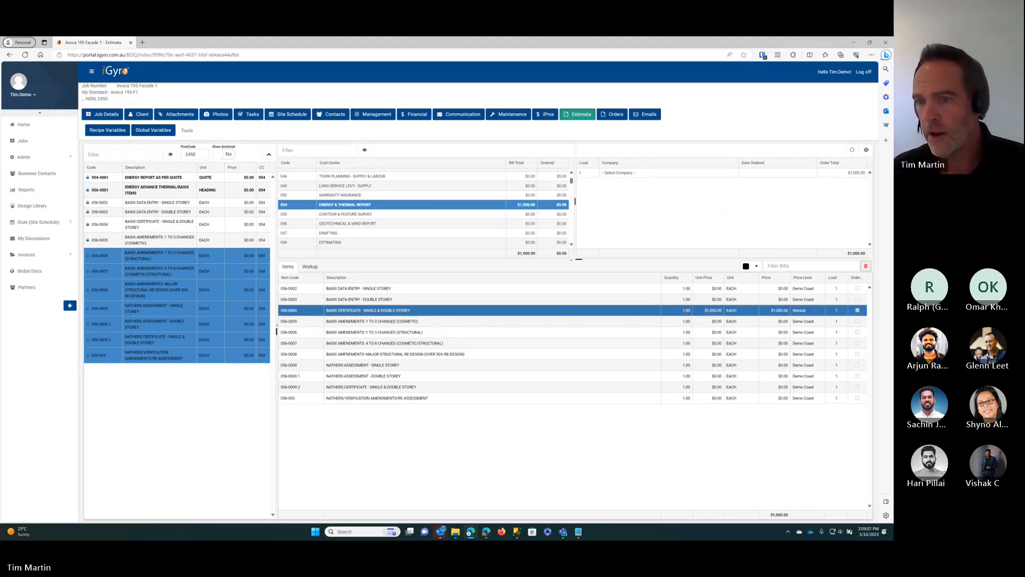
# Colour the BASIX CERTIFICATE - SINGLE & DOUBLE STOREY row green and the cosmetic BASIX AMENDMENTS row 056-0005 yellow
pyautogui.click(752, 266)
pyautogui.click(809, 289)
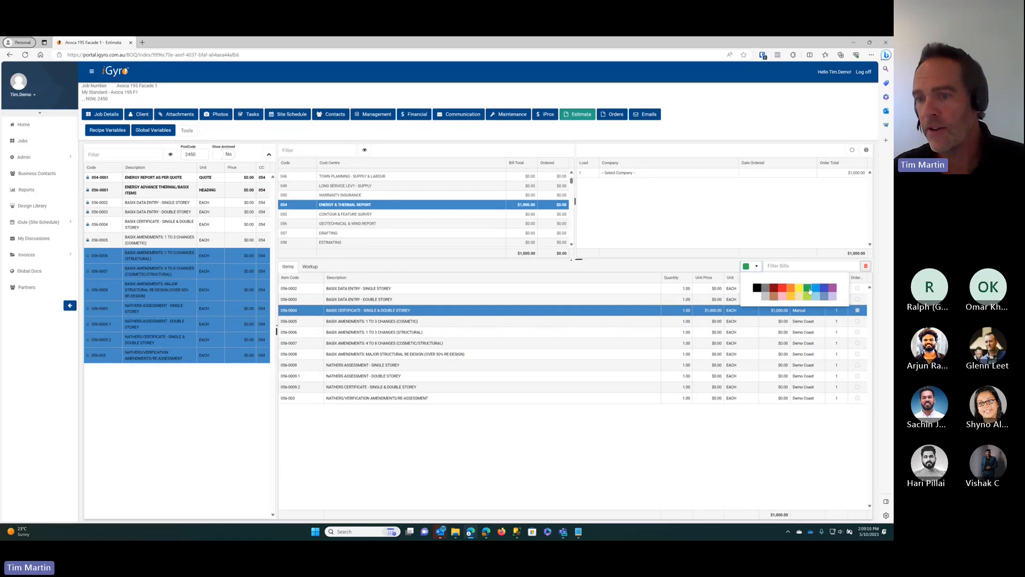
pyautogui.click(576, 322)
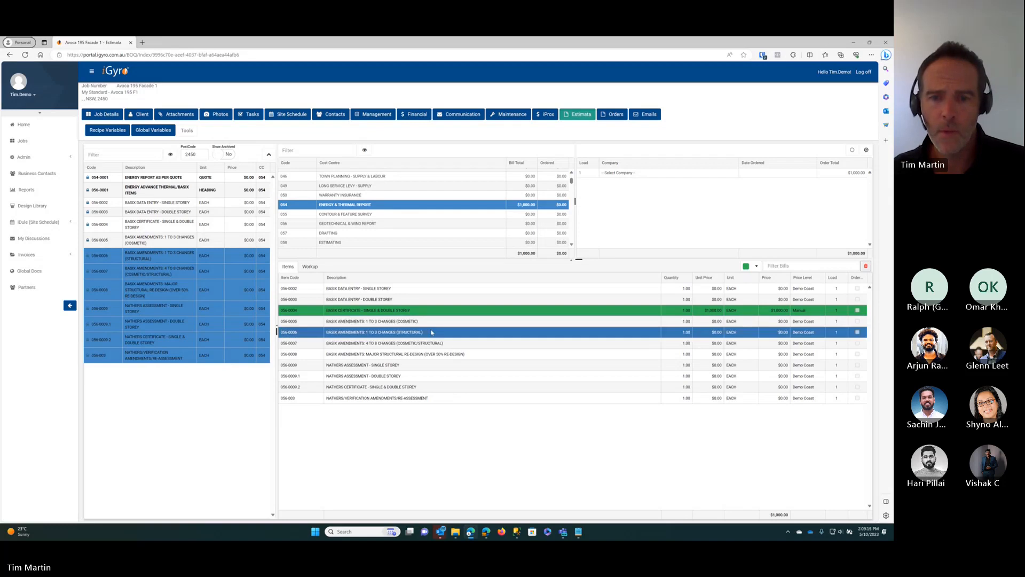
pyautogui.click(754, 268)
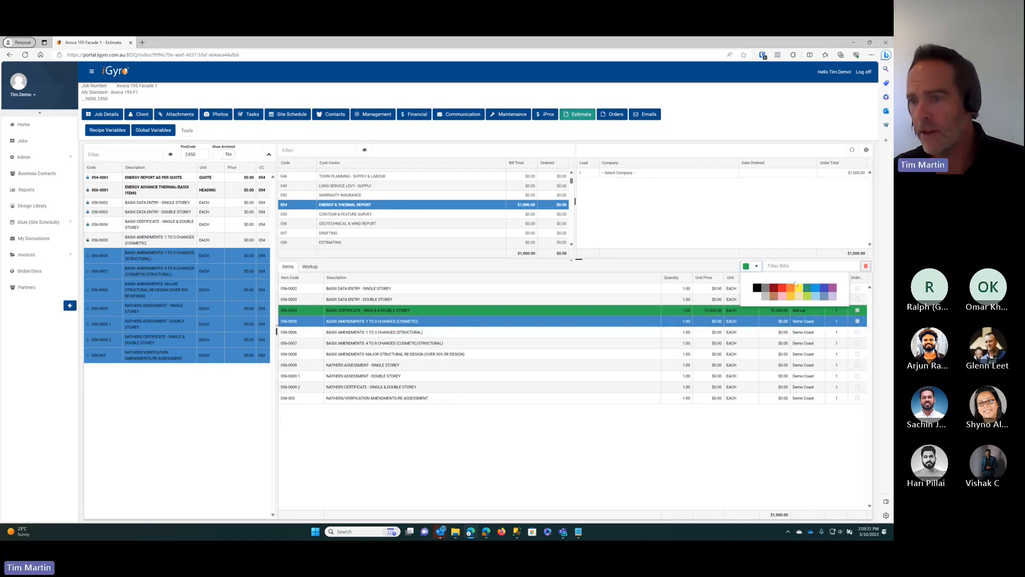
pyautogui.click(799, 289)
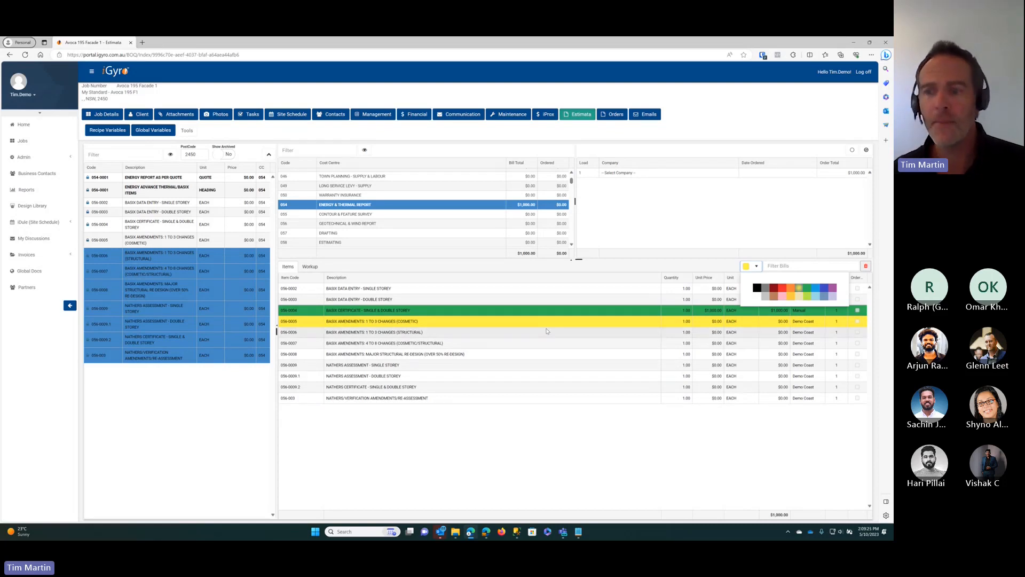
# Colour the structural BASIX AMENDMENTS row 056-0006 red and move the selection off it
pyautogui.click(534, 332)
pyautogui.click(756, 266)
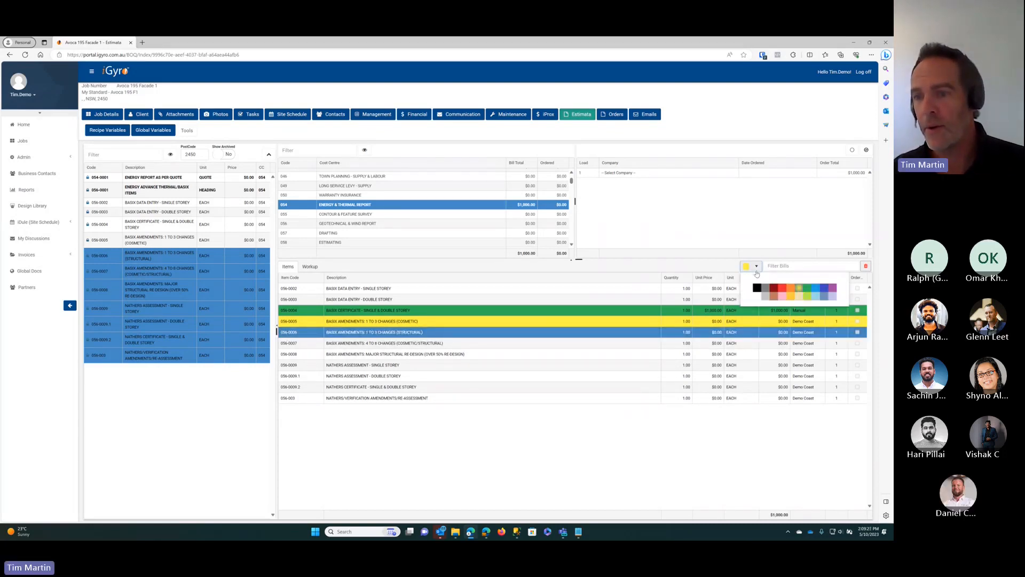
pyautogui.click(774, 287)
pyautogui.click(436, 342)
pyautogui.click(435, 333)
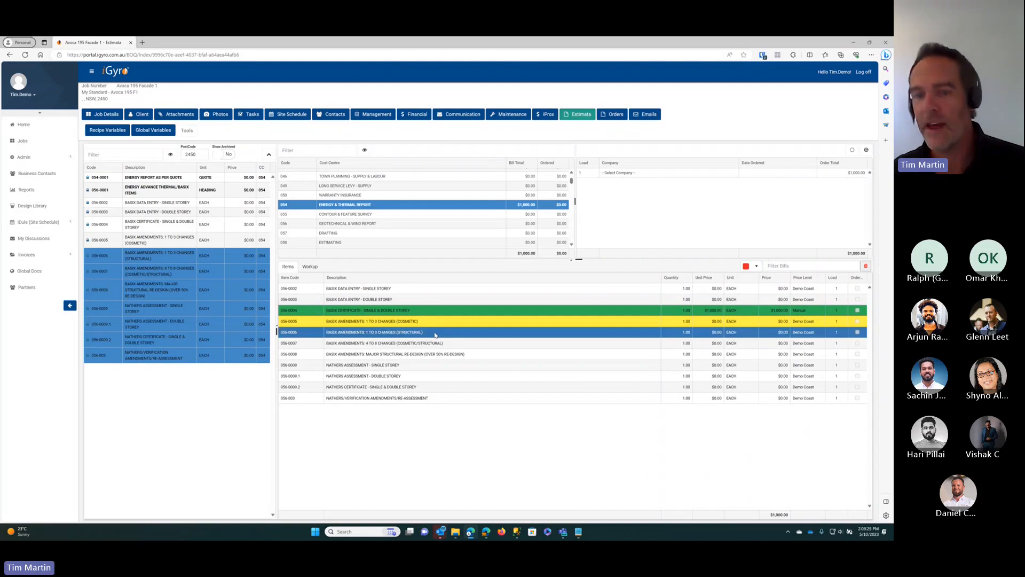
pyautogui.click(400, 310)
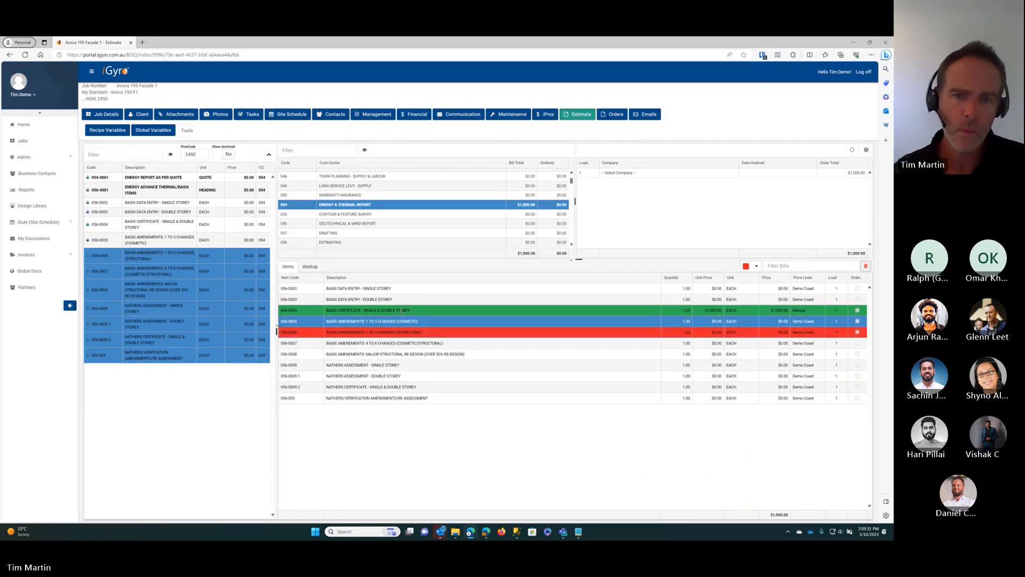
# Look through the Warranty Insurance, Contour & Feature Survey and Town Planning cost centres and return to Energy & Thermal Report
pyautogui.click(334, 195)
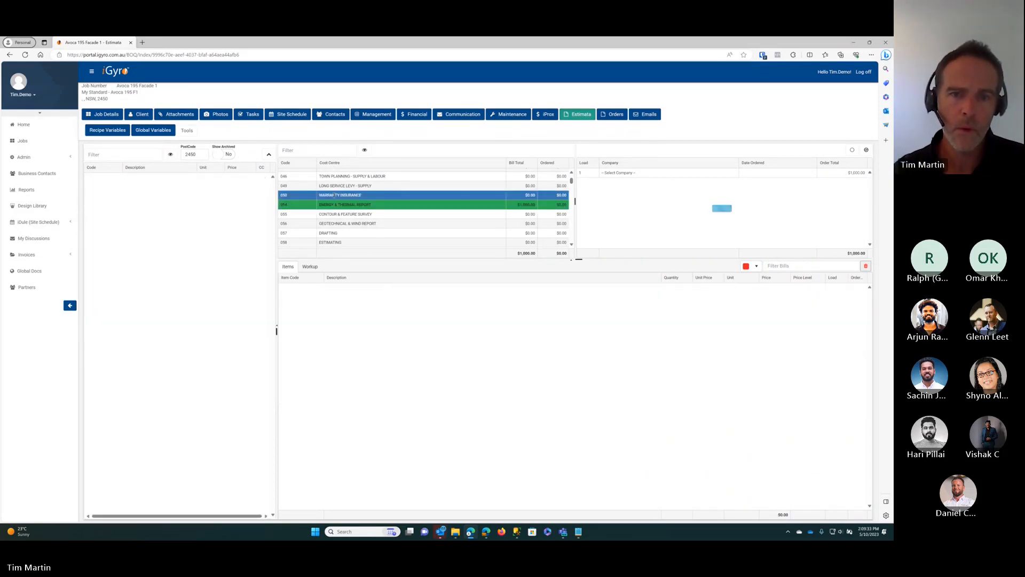
pyautogui.click(301, 205)
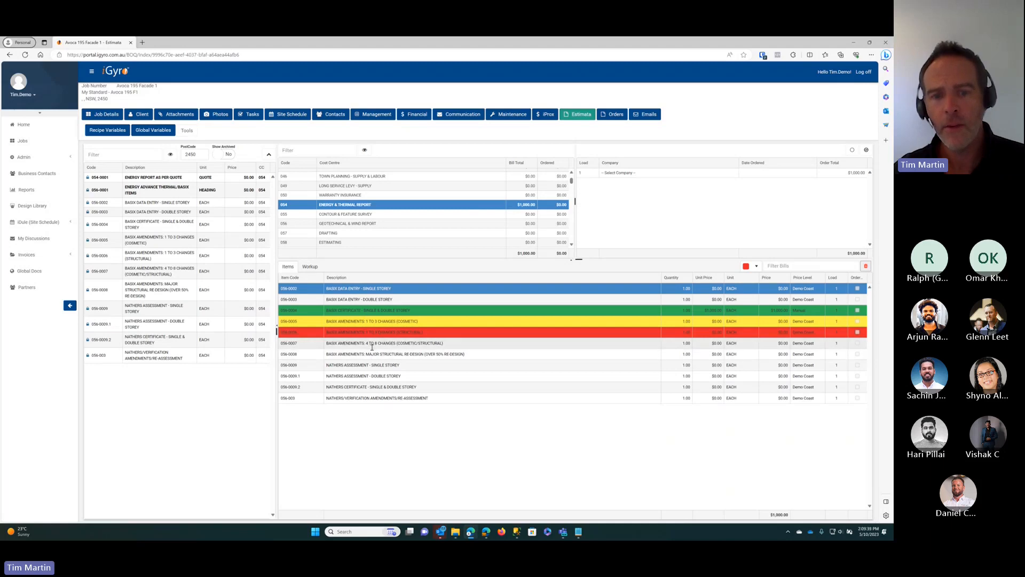
pyautogui.click(342, 214)
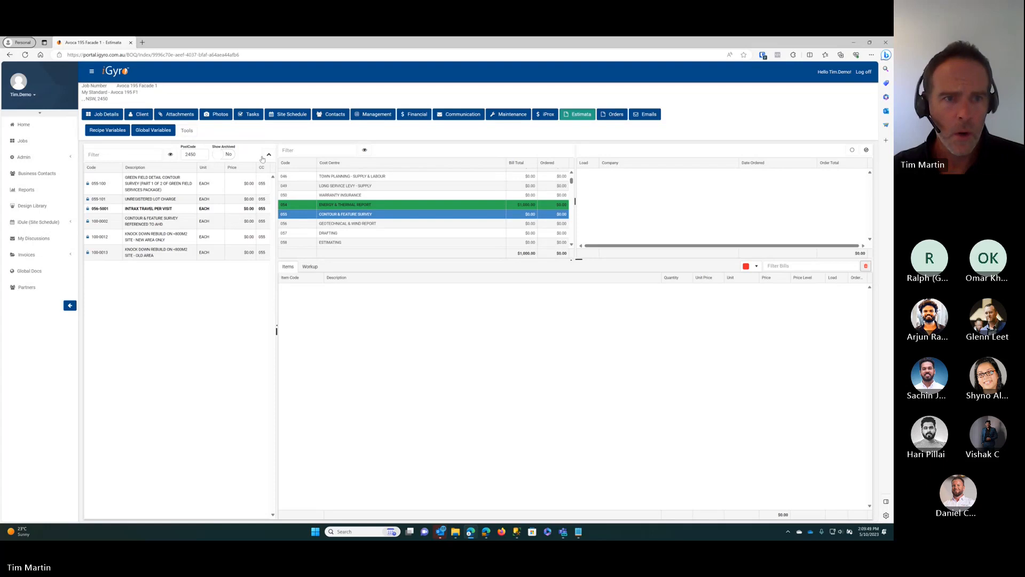
pyautogui.click(347, 177)
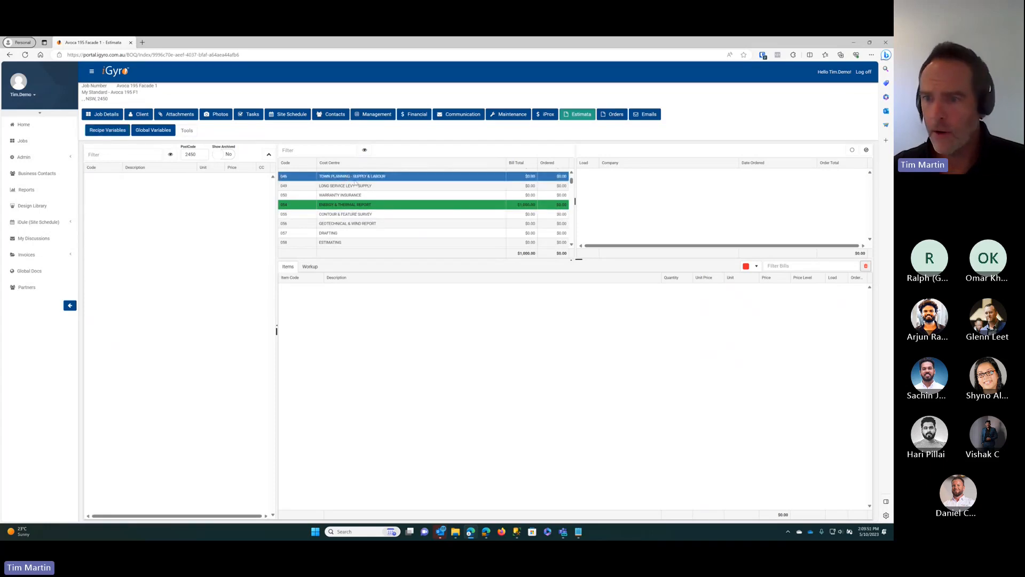
pyautogui.click(363, 205)
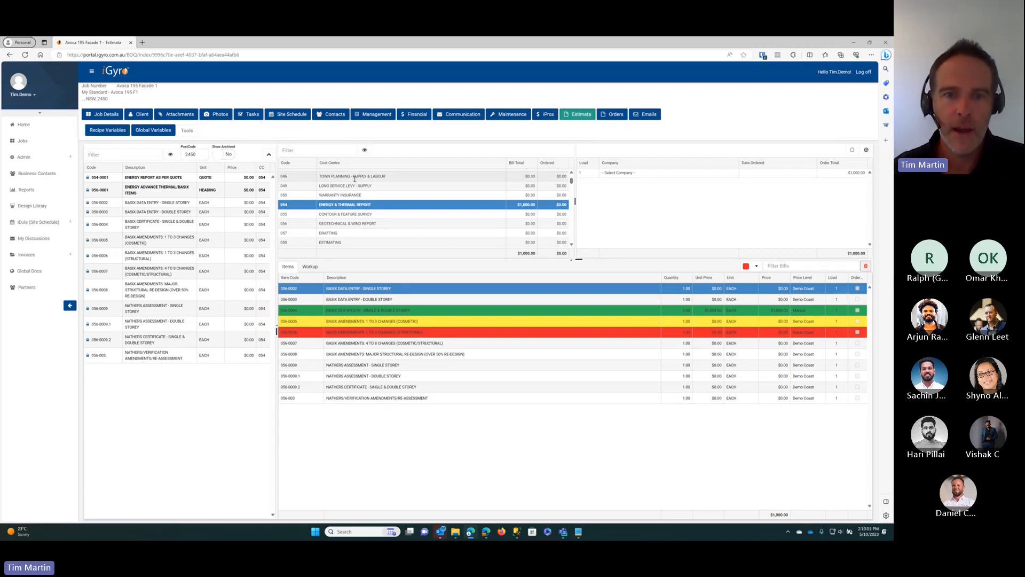
# Filter the cost centres by 99, open Estimating Recipes and check the job's recipe variables
pyautogui.click(310, 149)
pyautogui.write('99')
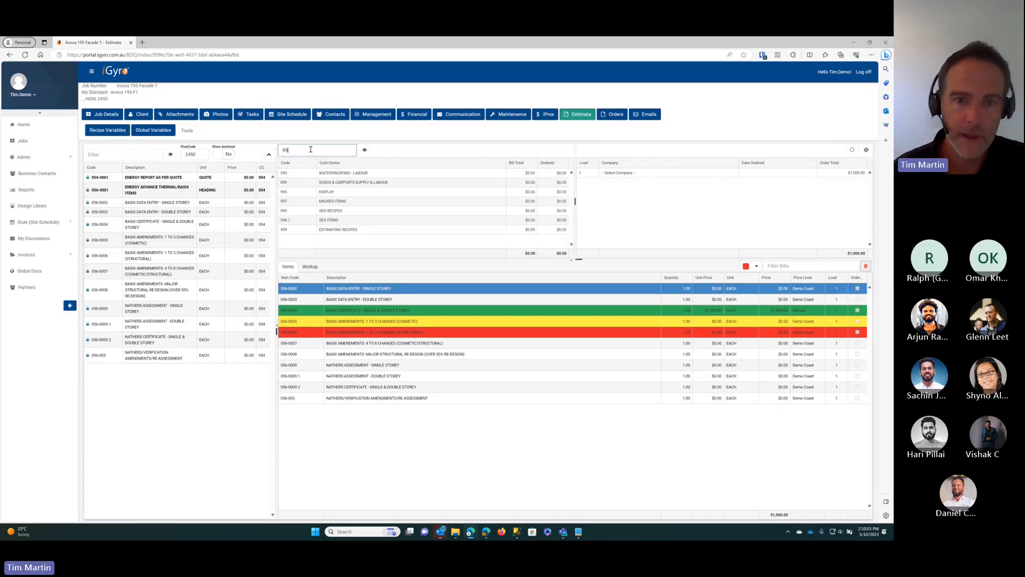
pyautogui.click(339, 229)
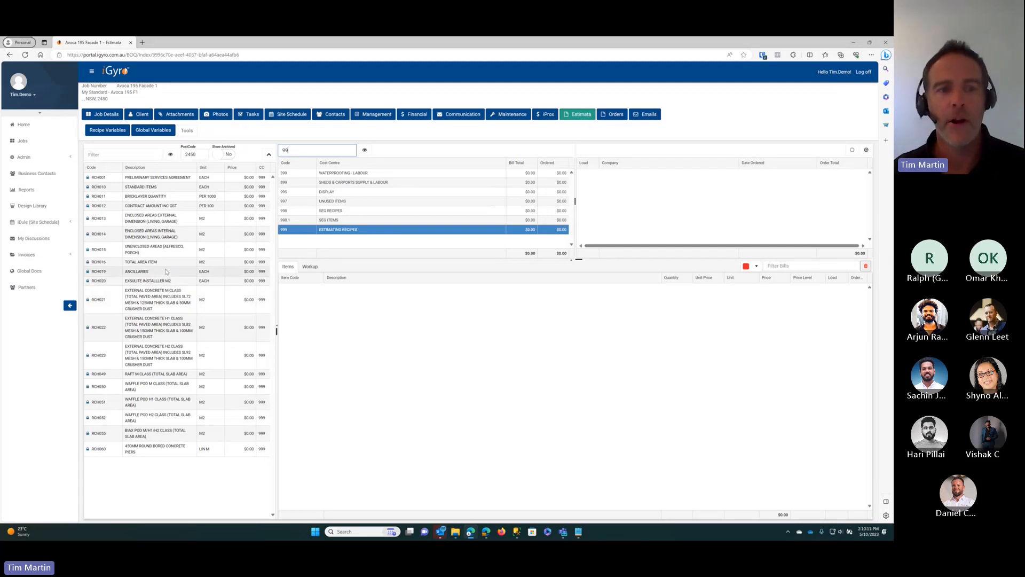
pyautogui.click(146, 187)
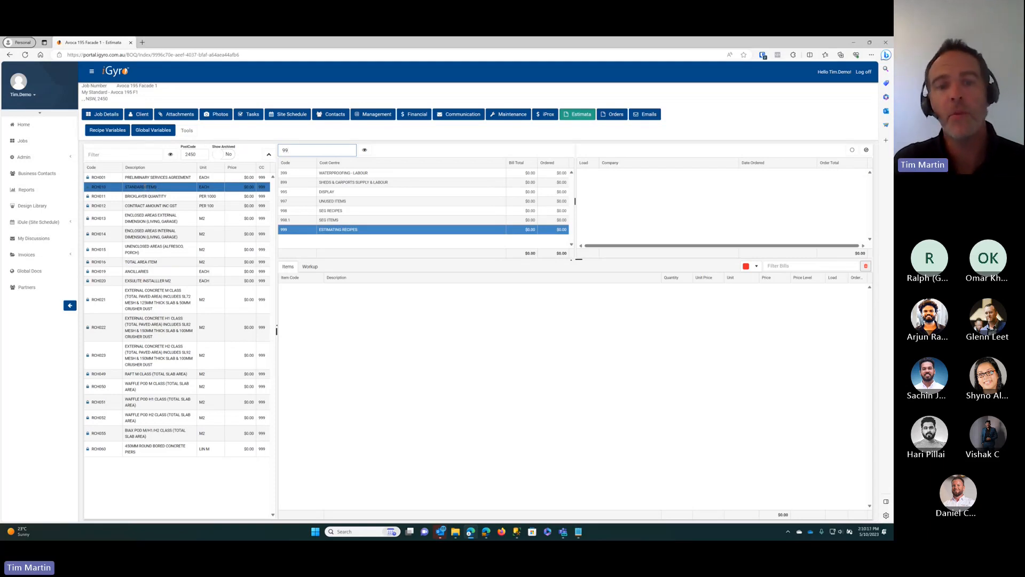
pyautogui.click(117, 132)
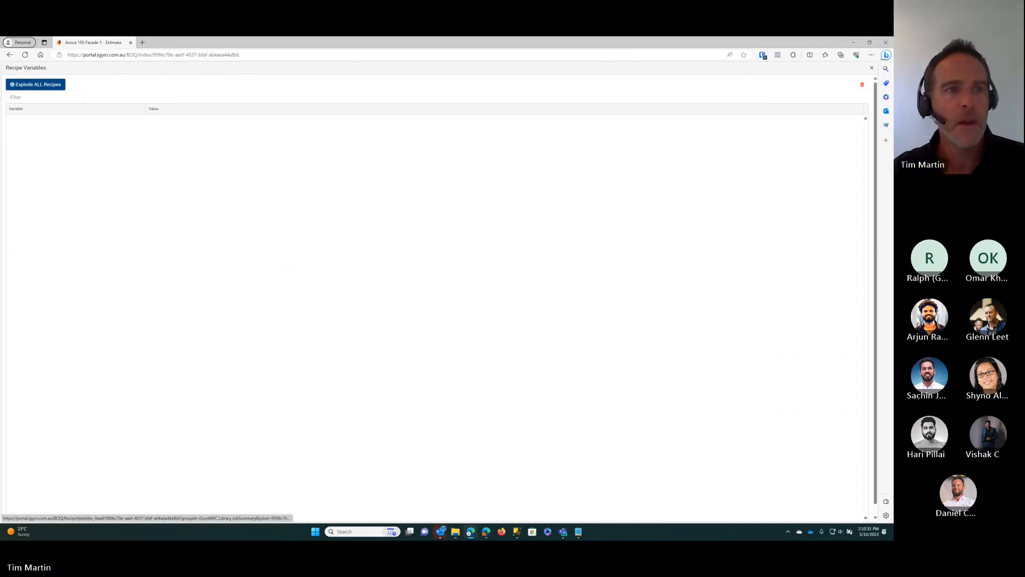
pyautogui.click(872, 68)
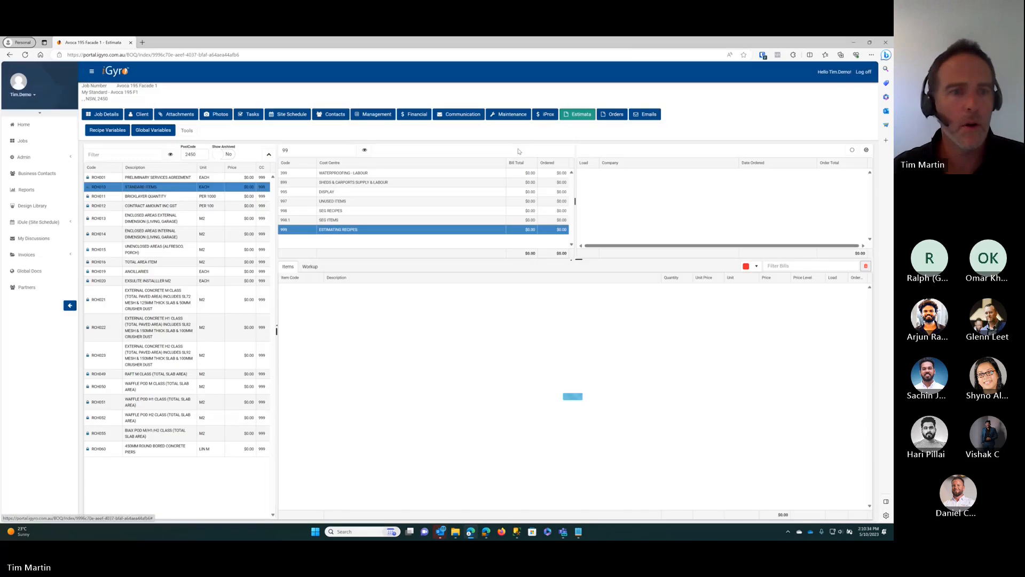
# Add BRICKLAYER QUANTITY, CONTRACT AMOUNT INC GST and ENCLOSED AREAS EXTERNAL DIMENSION (LIVING, GARAGE) to the Estimating Recipes bill
pyautogui.click(148, 196)
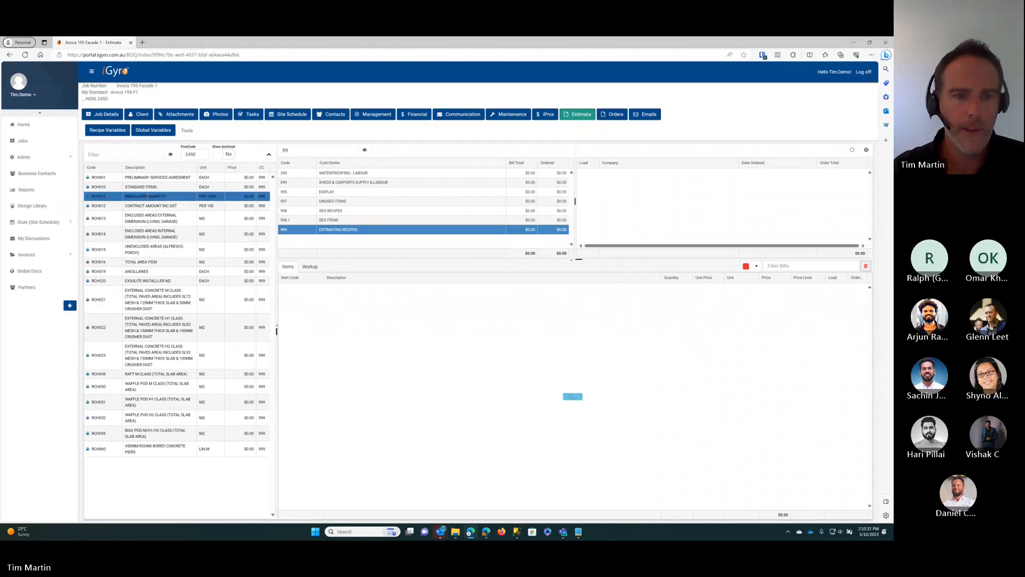
pyautogui.click(145, 206)
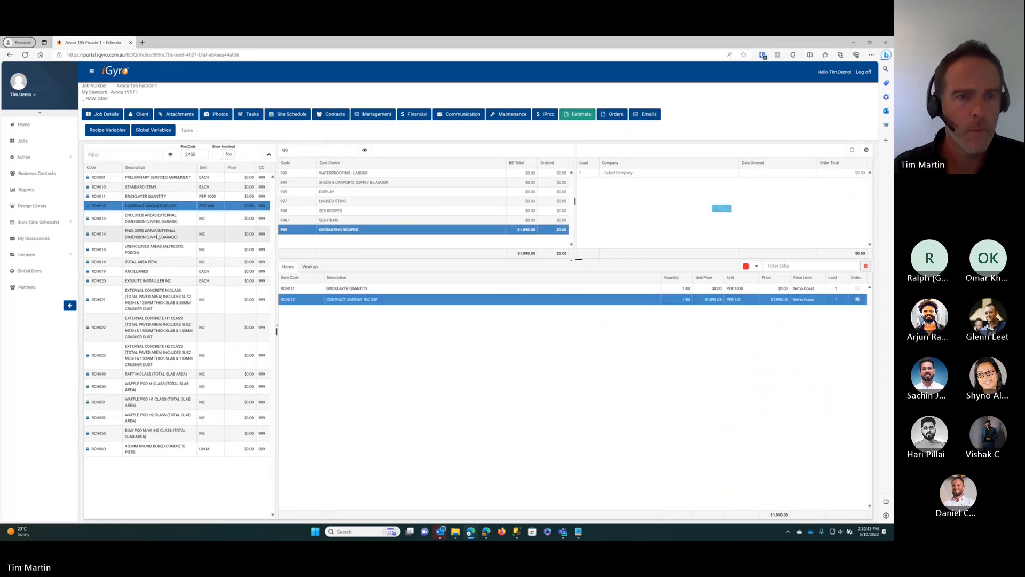
pyautogui.click(149, 220)
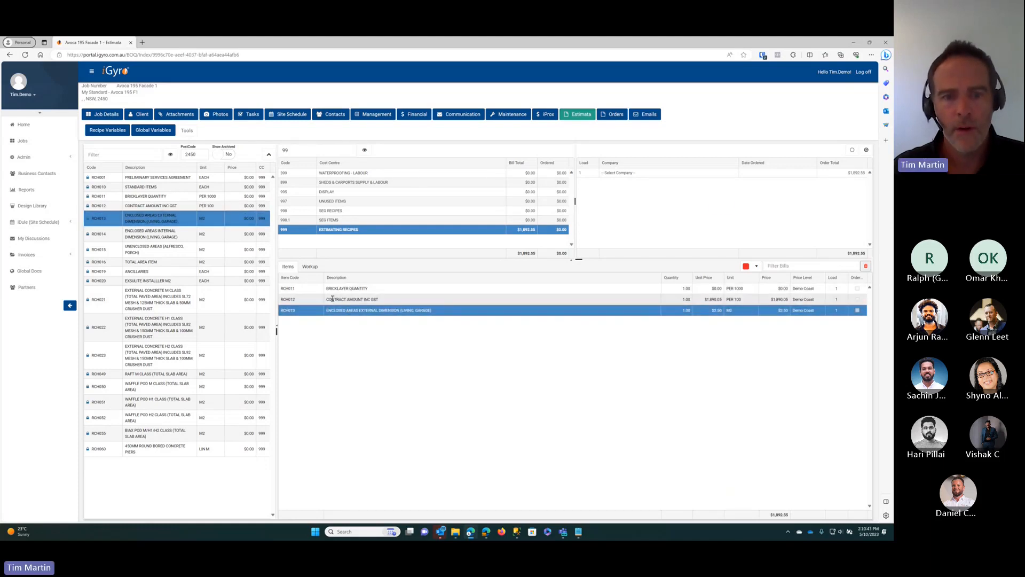
# Set the recipe variables for single or double storey to 0 and for brick veneer to 1, and return to the estimate
pyautogui.click(105, 131)
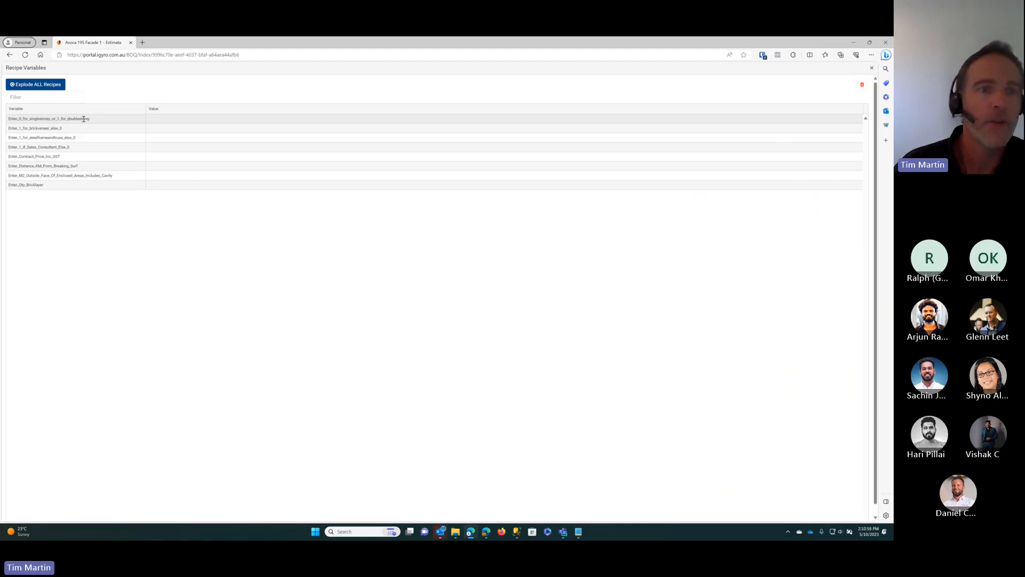
pyautogui.click(160, 119)
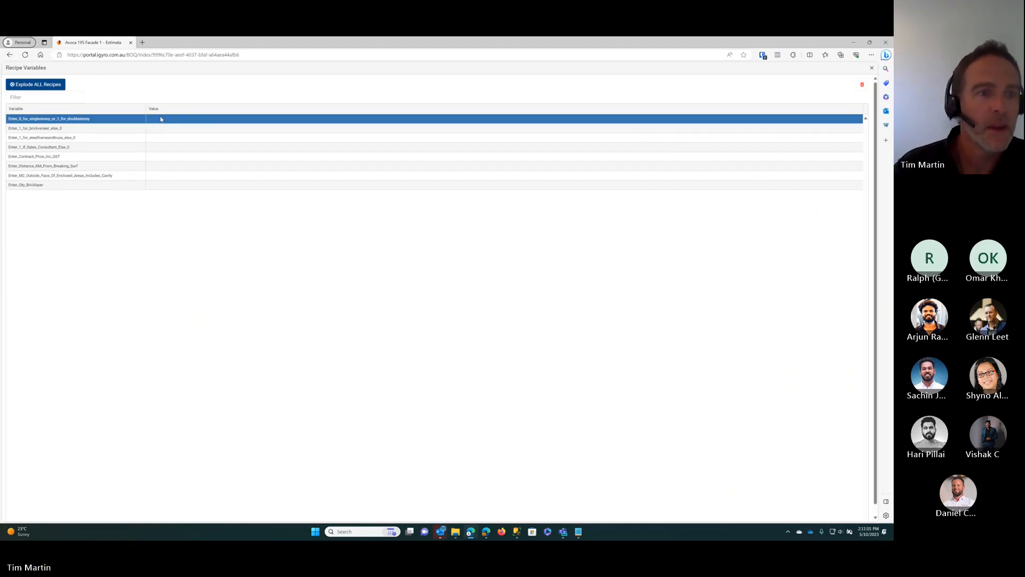
pyautogui.click(160, 119)
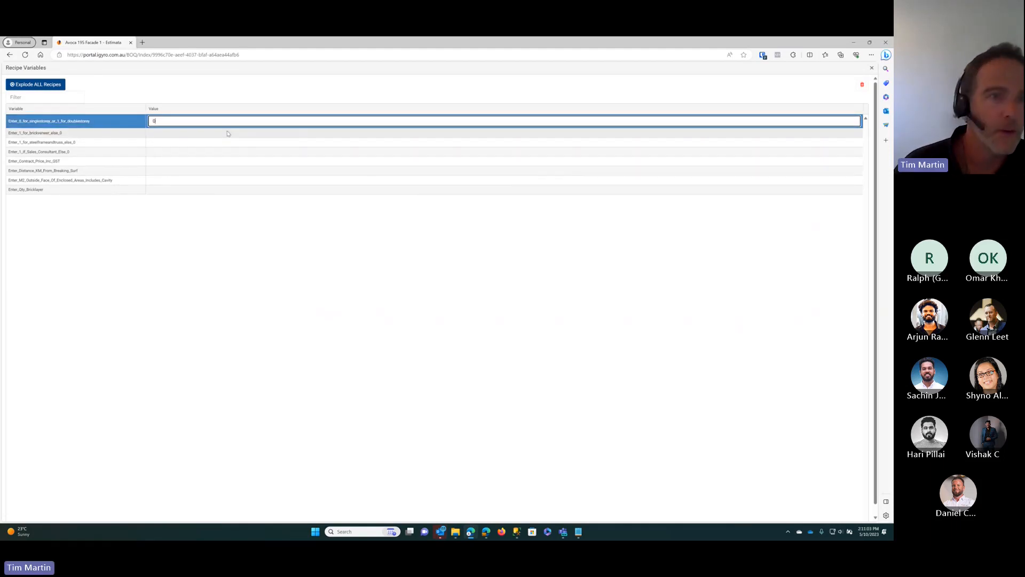
pyautogui.press('Return')
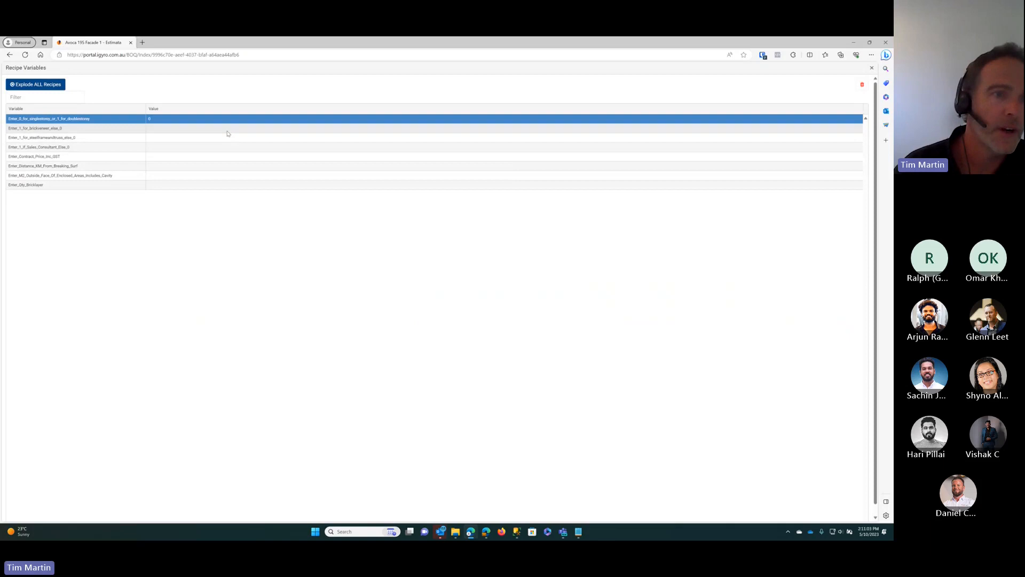
pyautogui.click(61, 128)
pyautogui.click(167, 128)
pyautogui.write('1')
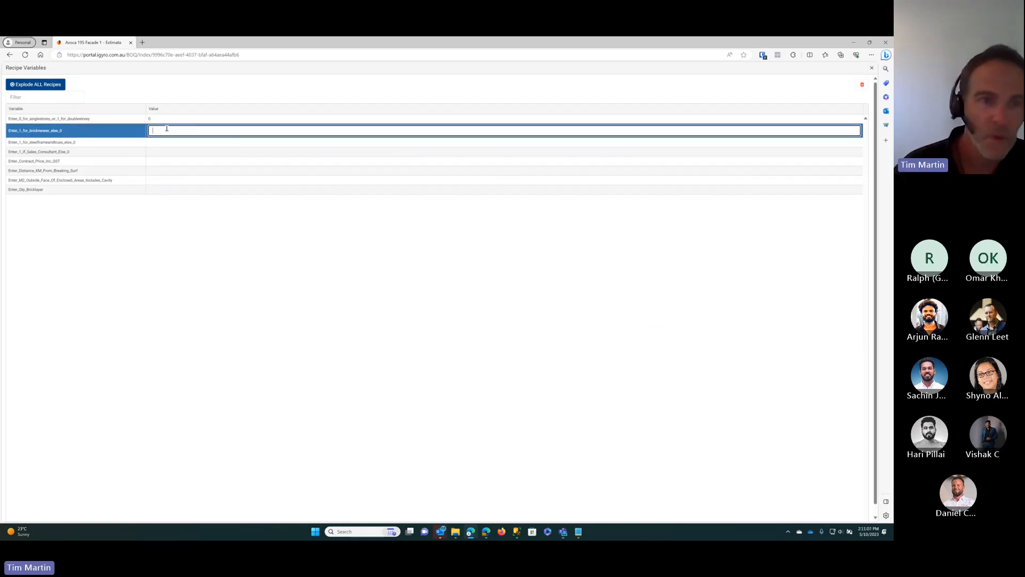
pyautogui.press('Return')
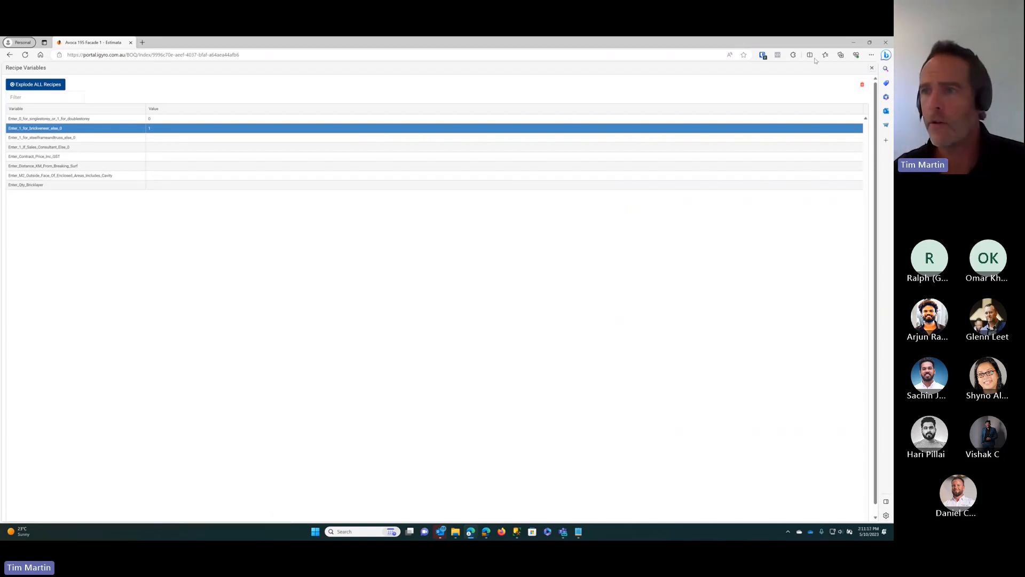
pyautogui.click(872, 68)
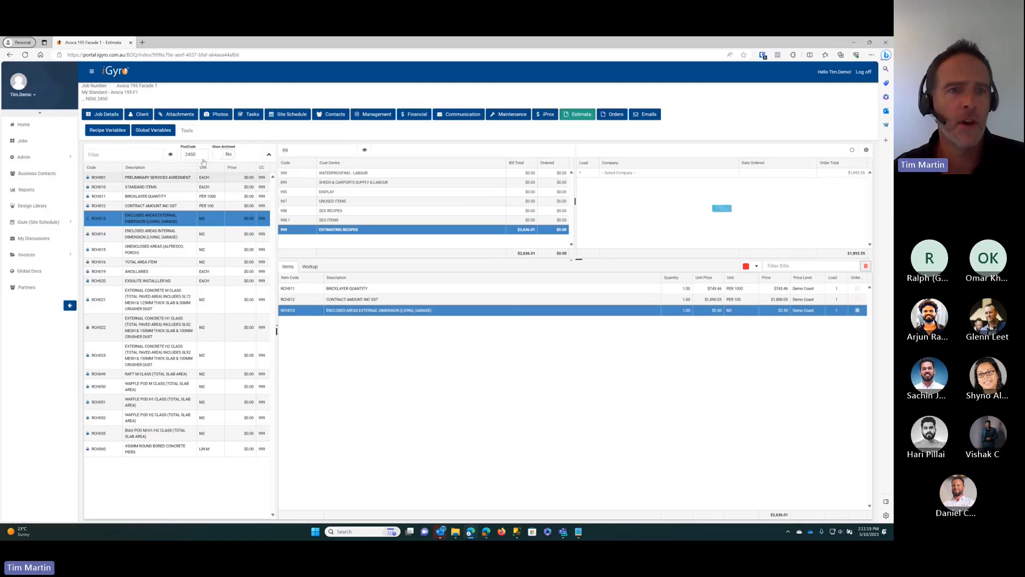
# Check the job's global variables and return to the estimate
pyautogui.click(155, 131)
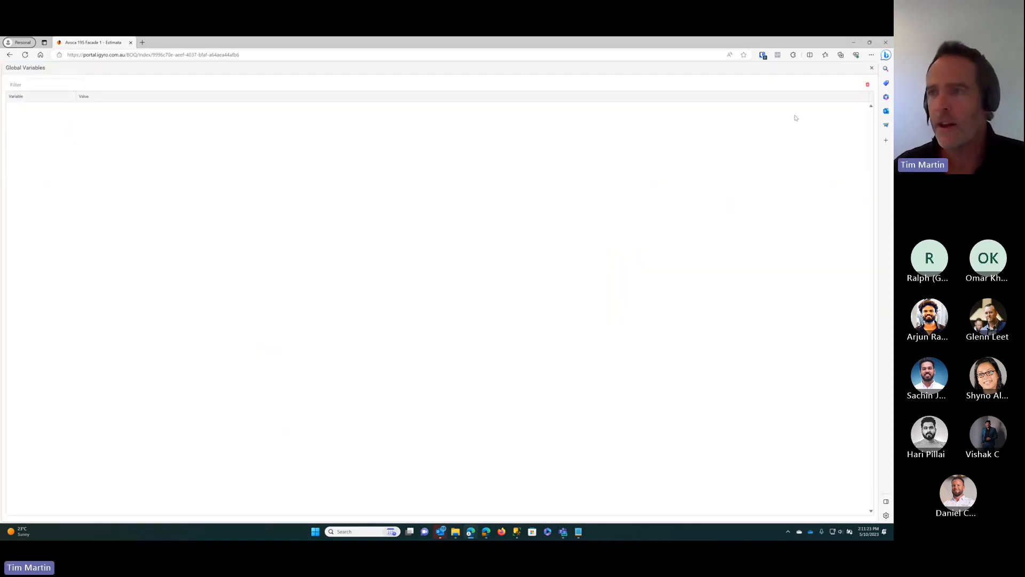
pyautogui.click(873, 68)
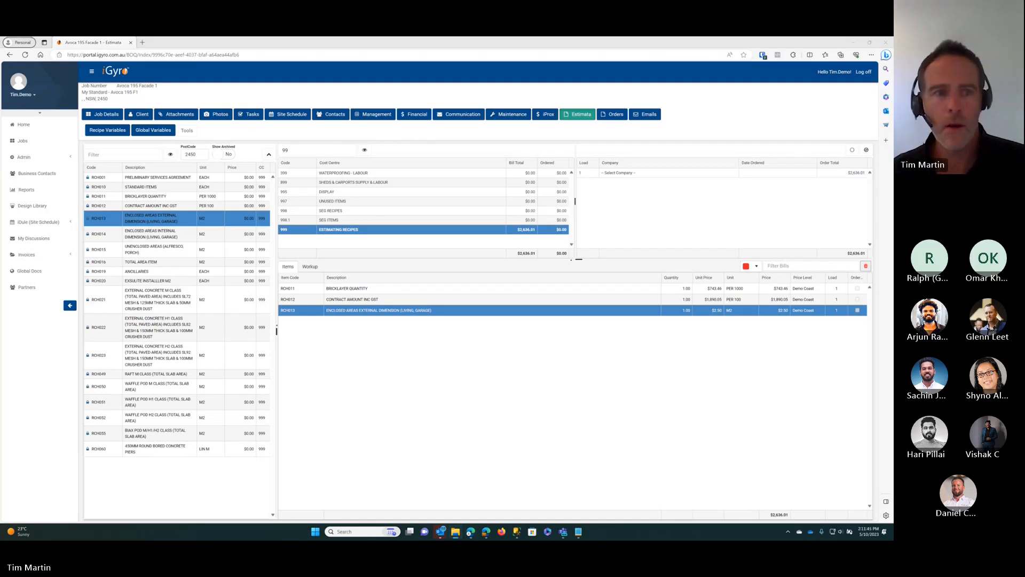
# Import the bill from Bill_Avoca195Facade1_20231005.json into the job's estimate, replacing its current items, variables and orders
pyautogui.click(191, 131)
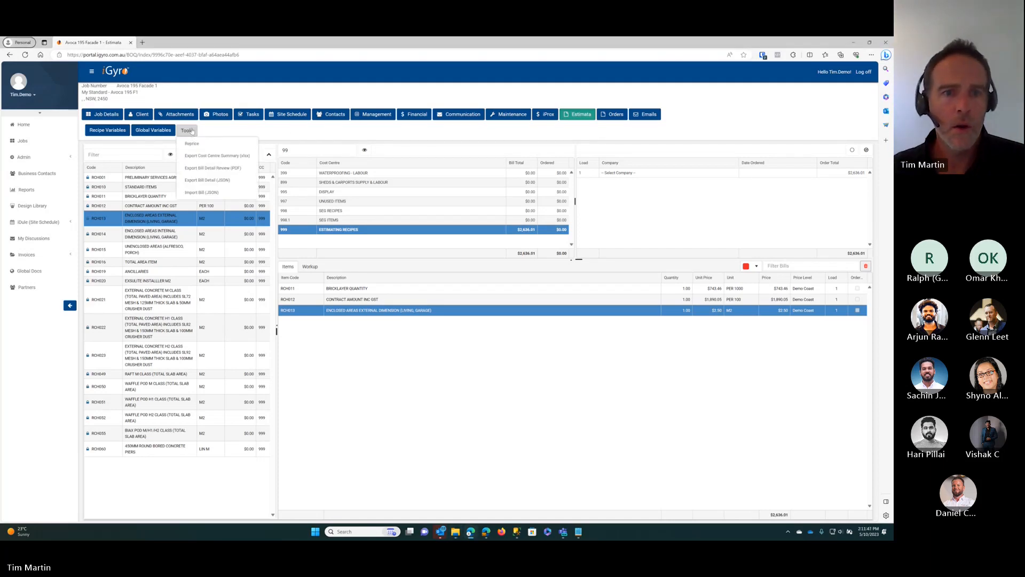
pyautogui.click(206, 195)
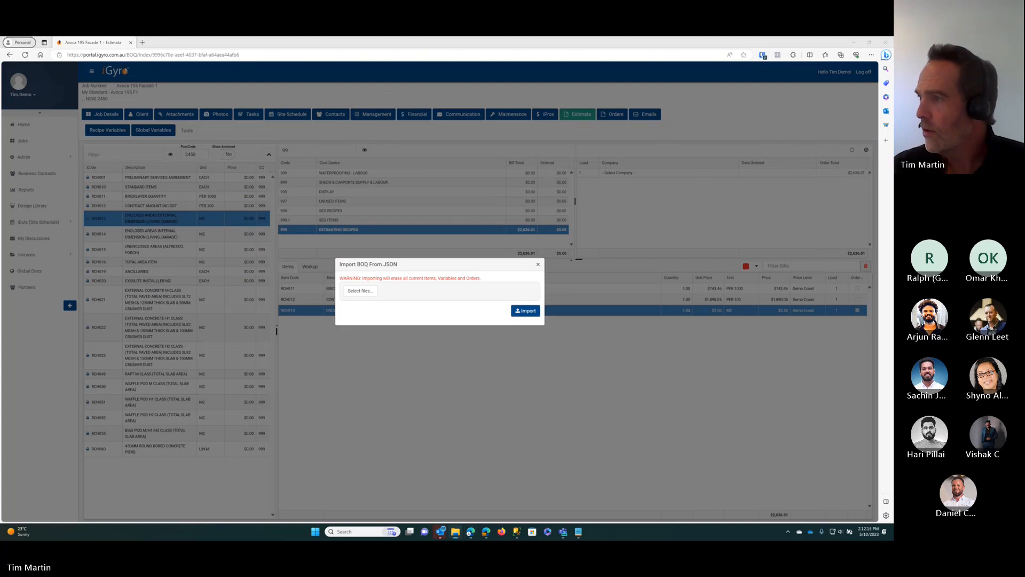
pyautogui.moveTo(891, 167); pyautogui.dragTo(717, 167)
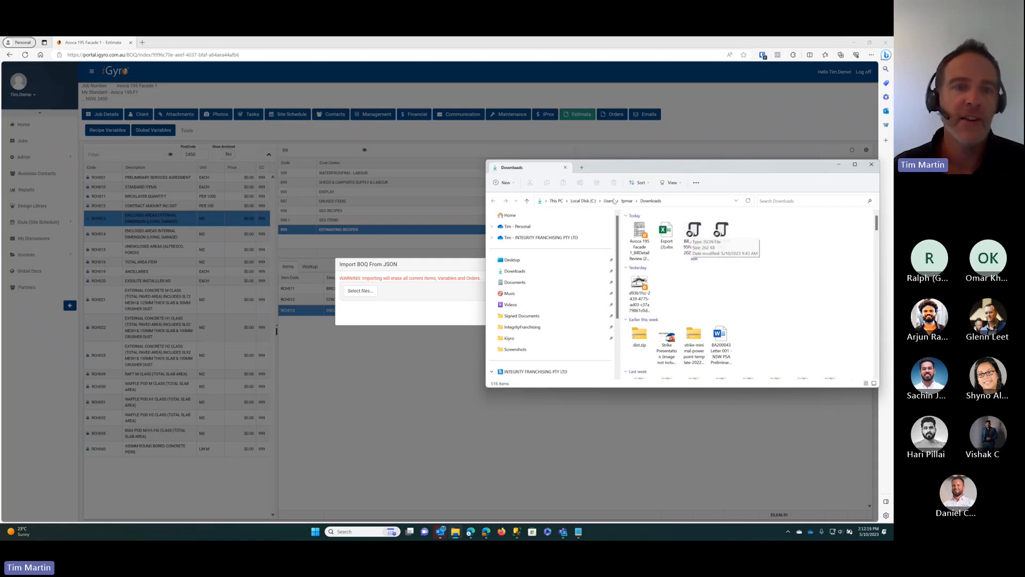
pyautogui.moveTo(621, 170); pyautogui.dragTo(893, 170)
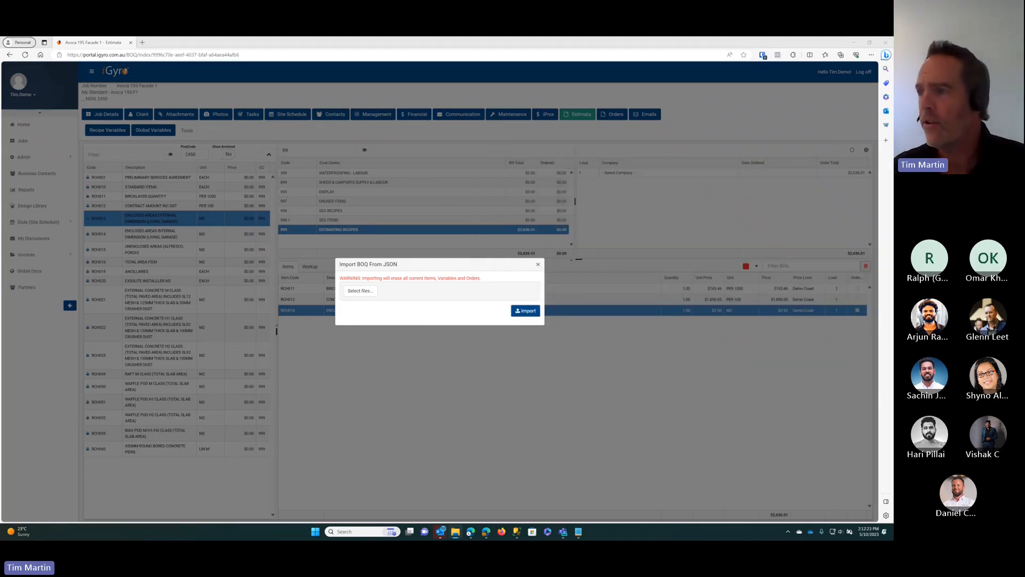
pyautogui.moveTo(892, 176)
pyautogui.mouseDown()
pyautogui.moveTo(763, 111)
pyautogui.moveTo(893, 176)
pyautogui.mouseUp()
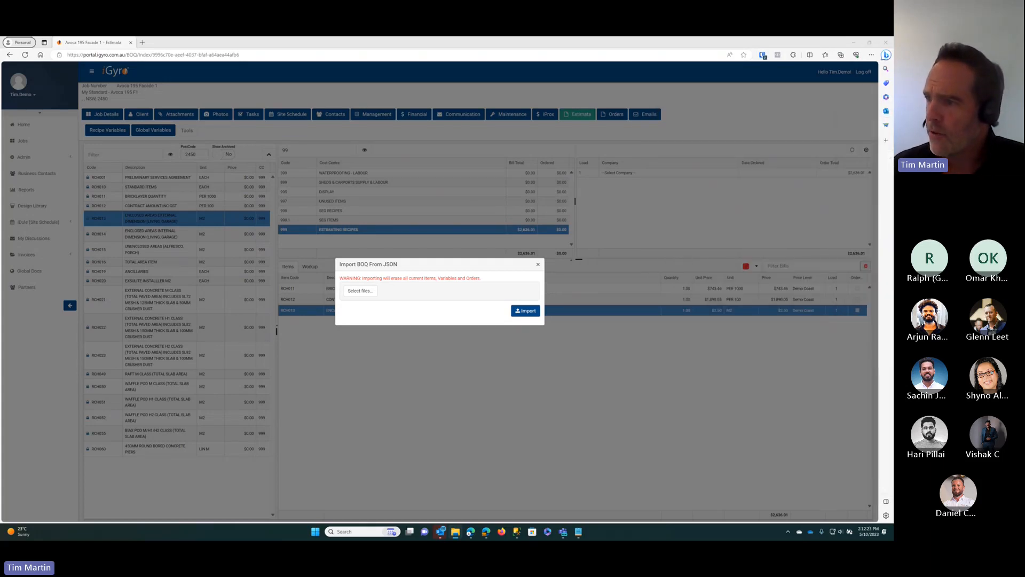
pyautogui.moveTo(893, 240); pyautogui.dragTo(361, 294)
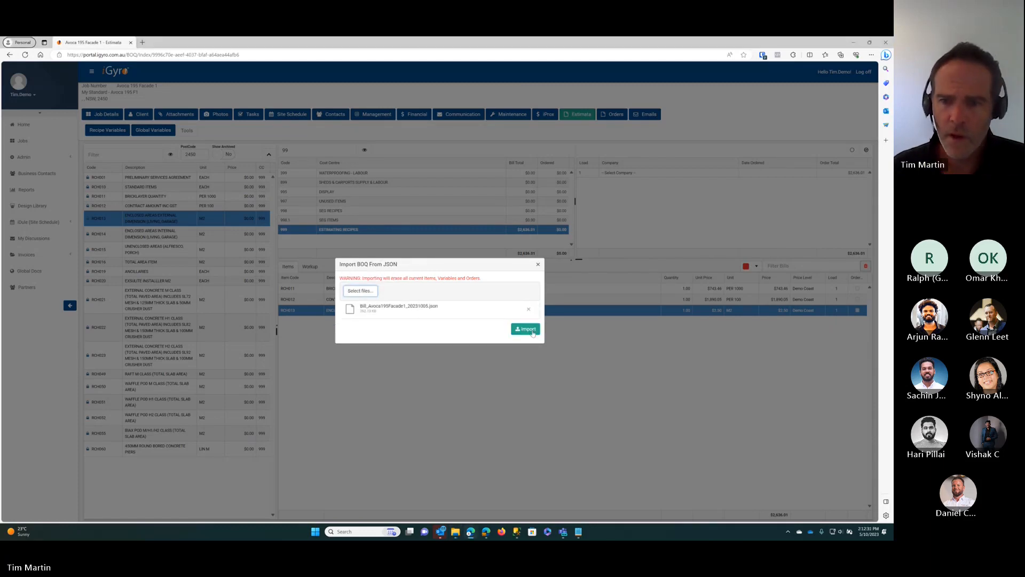
pyautogui.click(531, 332)
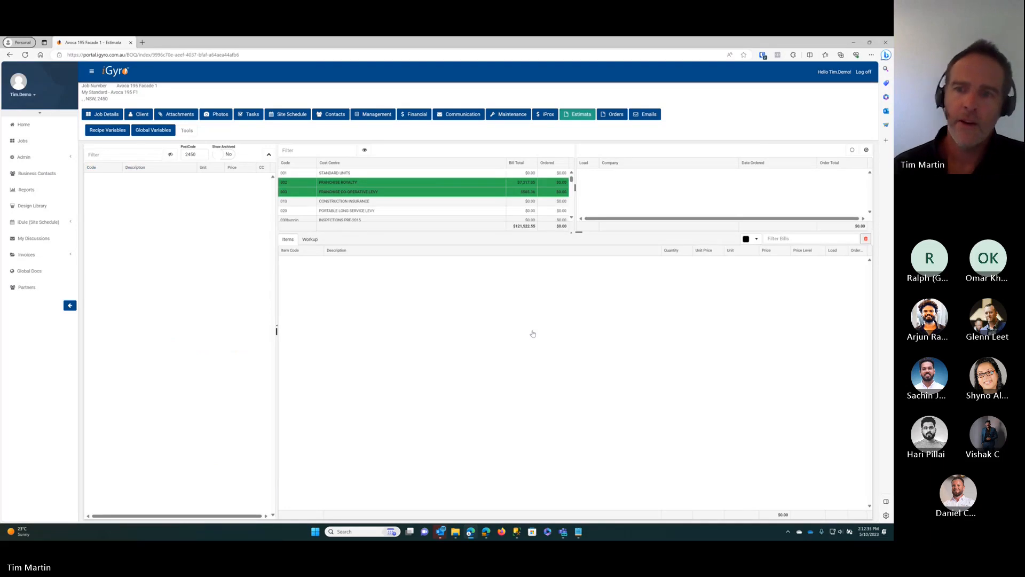
# Enlarge the cost centre list and look through the imported cost centres and their colours
pyautogui.moveTo(580, 234); pyautogui.dragTo(591, 376)
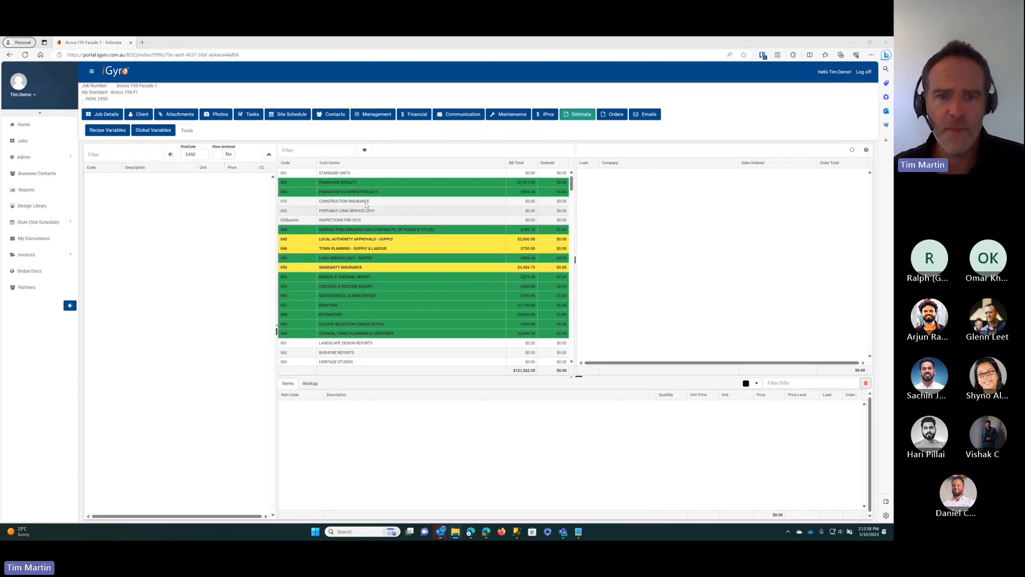
pyautogui.scroll(-3, 410, 227)
pyautogui.scroll(-15, 410, 227)
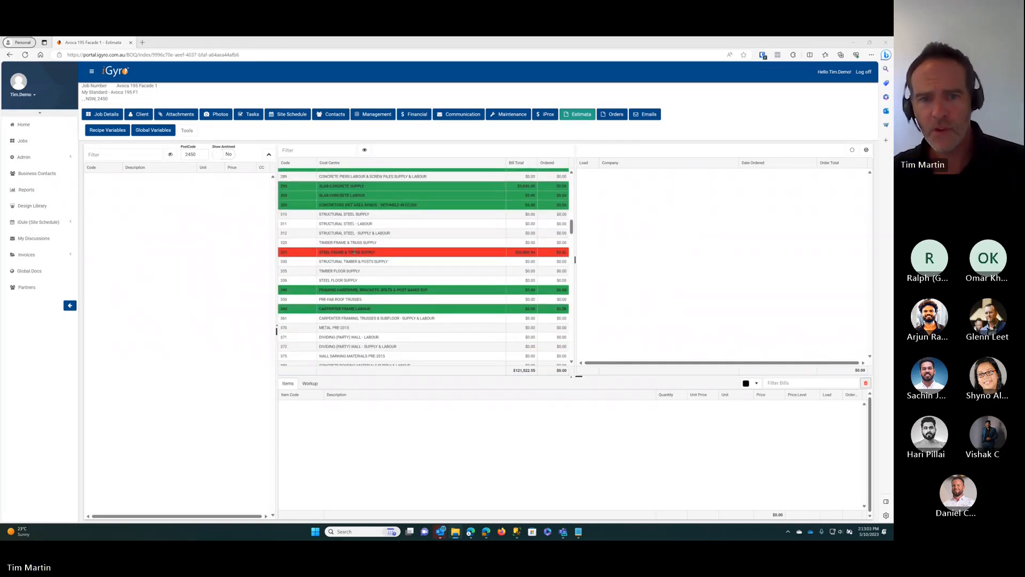
pyautogui.moveTo(571, 220); pyautogui.dragTo(572, 176)
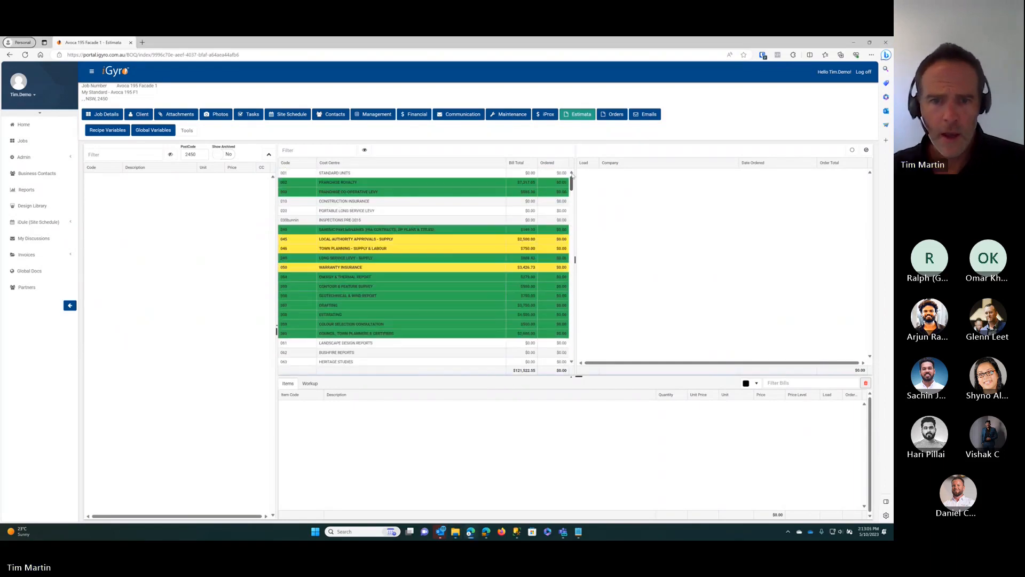
# Filter the cost centres by "labou", open Site Works & Sediment Control Labour and give its items list more room
pyautogui.click(305, 149)
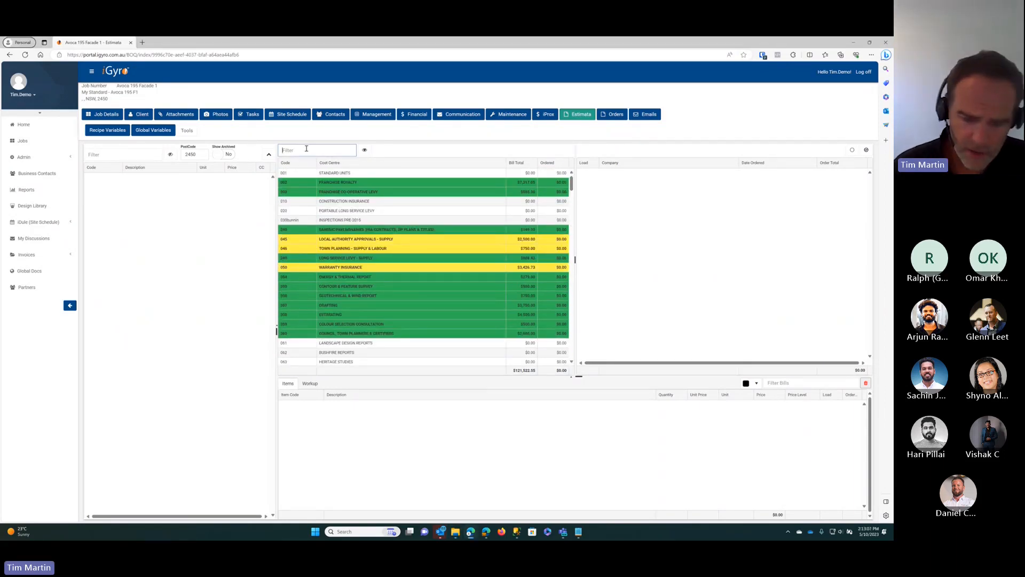
pyautogui.write('lo')
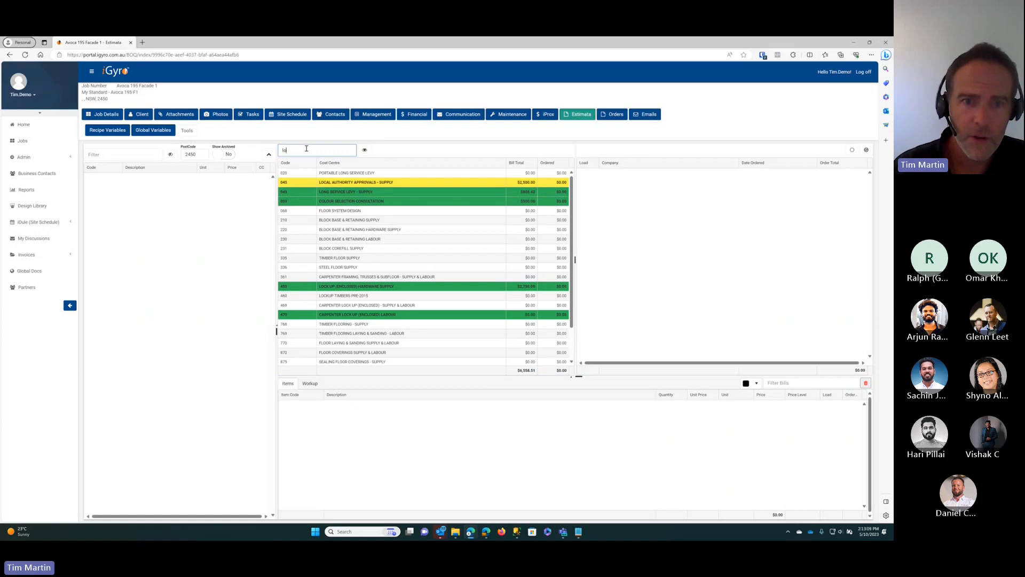
pyautogui.write('bou')
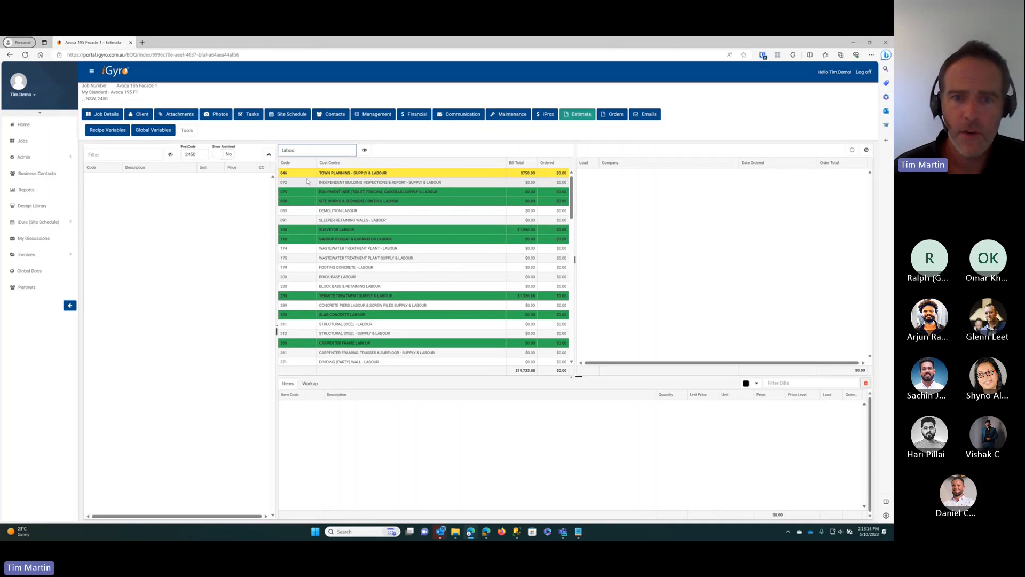
pyautogui.click(309, 201)
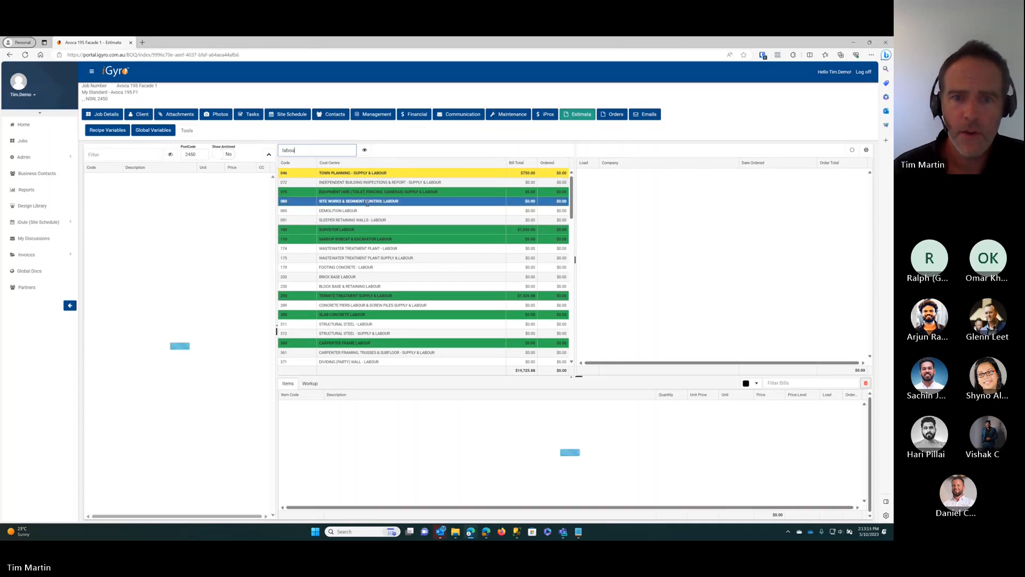
pyautogui.moveTo(579, 376); pyautogui.dragTo(572, 252)
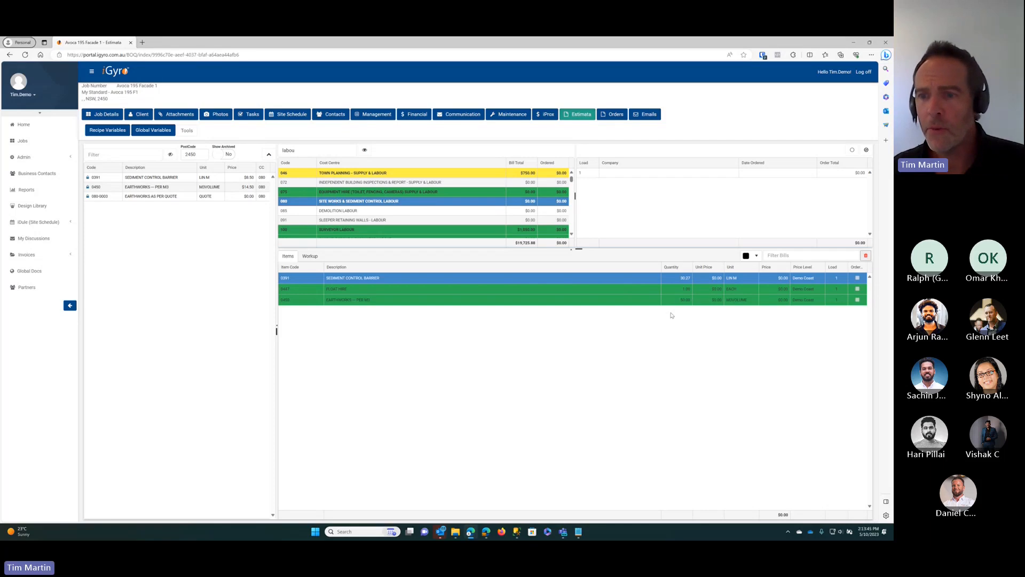
# Reprice the Site Works & Sediment Control Labour cost centre with Set Price Level turned off
pyautogui.click(187, 131)
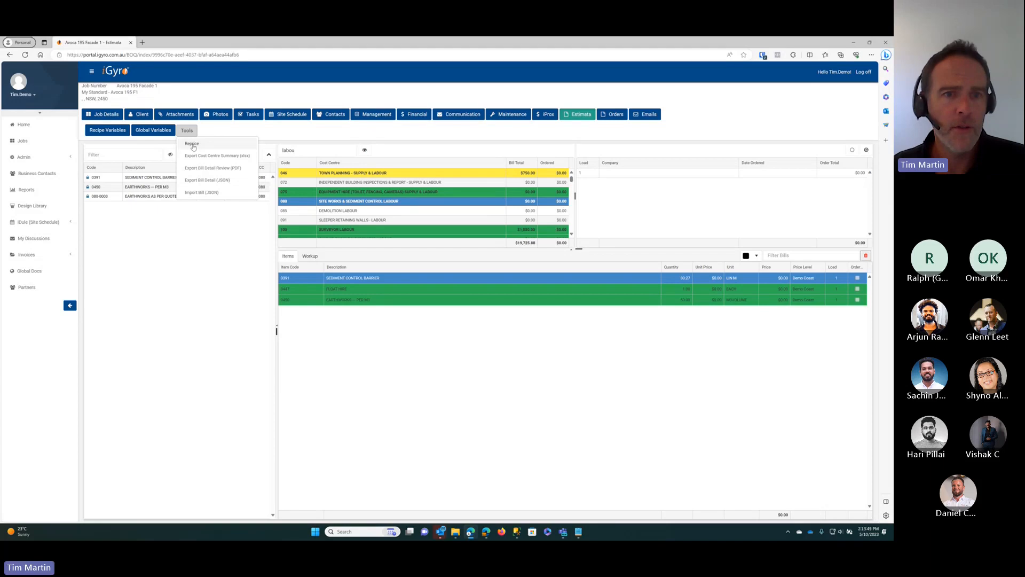
pyautogui.click(191, 146)
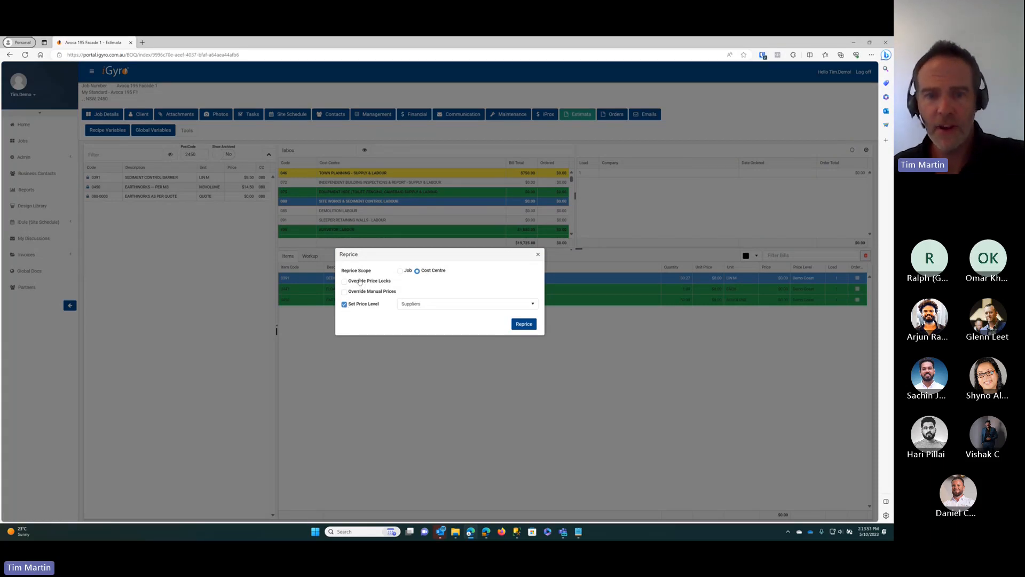
pyautogui.click(346, 305)
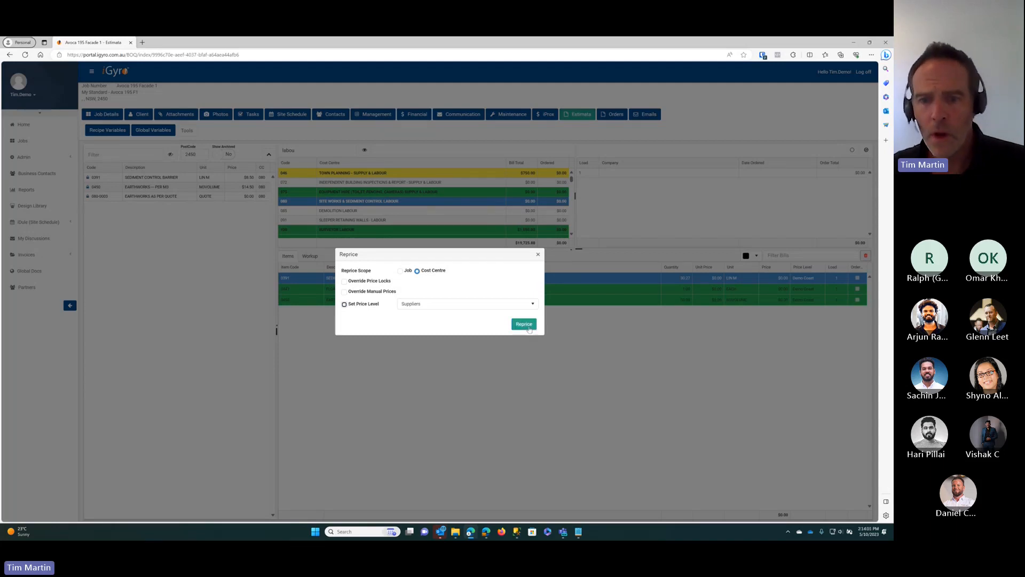
pyautogui.click(526, 324)
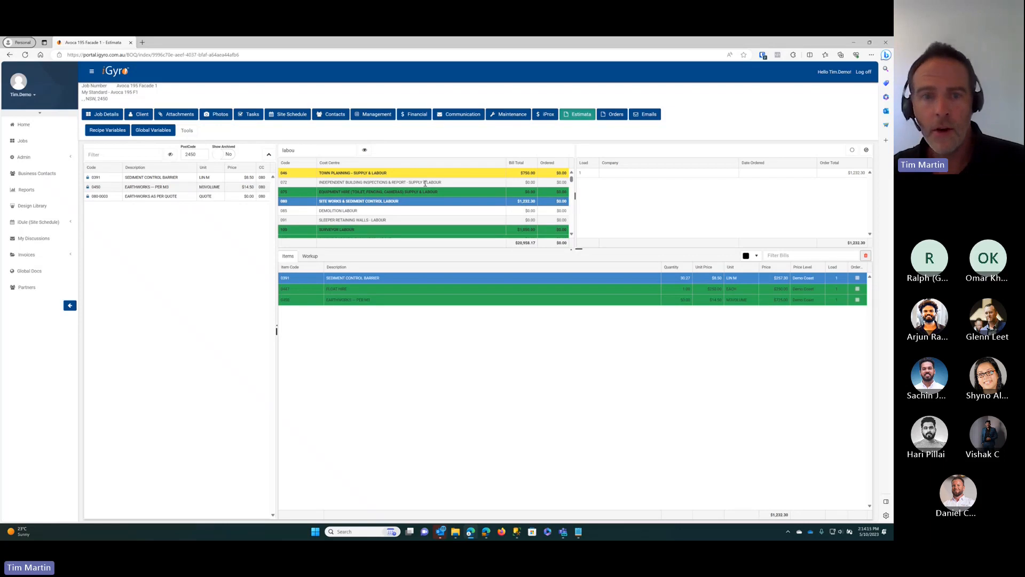
# Open Franchise Co-operative Levy from the unfiltered list, search the cost centres for 450 and "lock up", and clear the filter
pyautogui.doubleClick(290, 155)
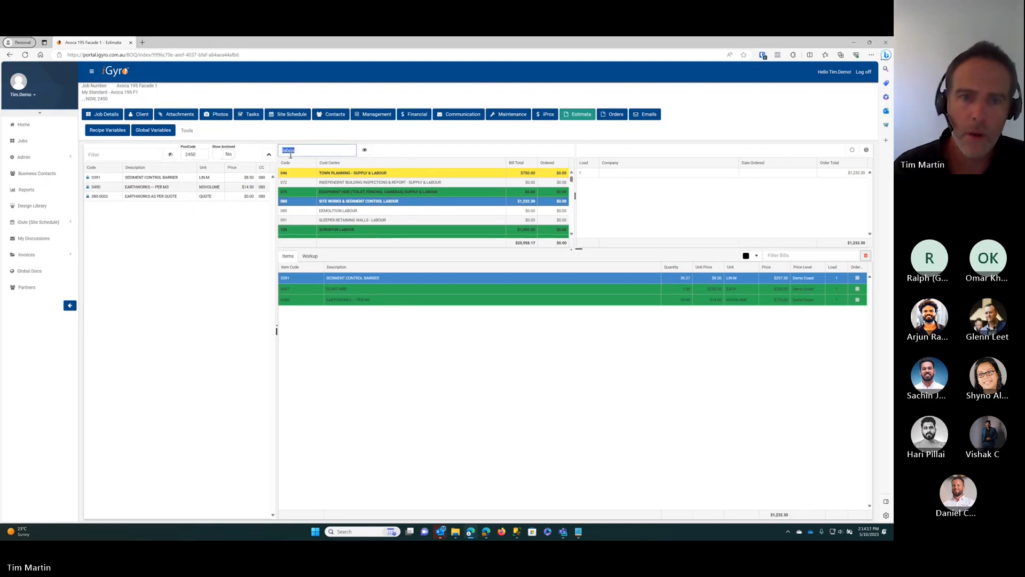
pyautogui.press('BackSpace')
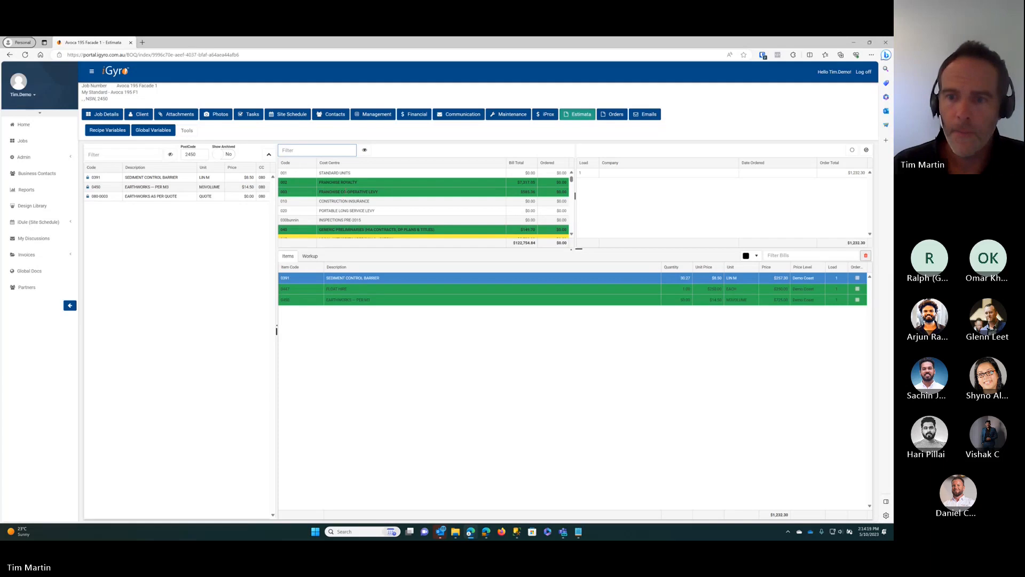
pyautogui.click(349, 191)
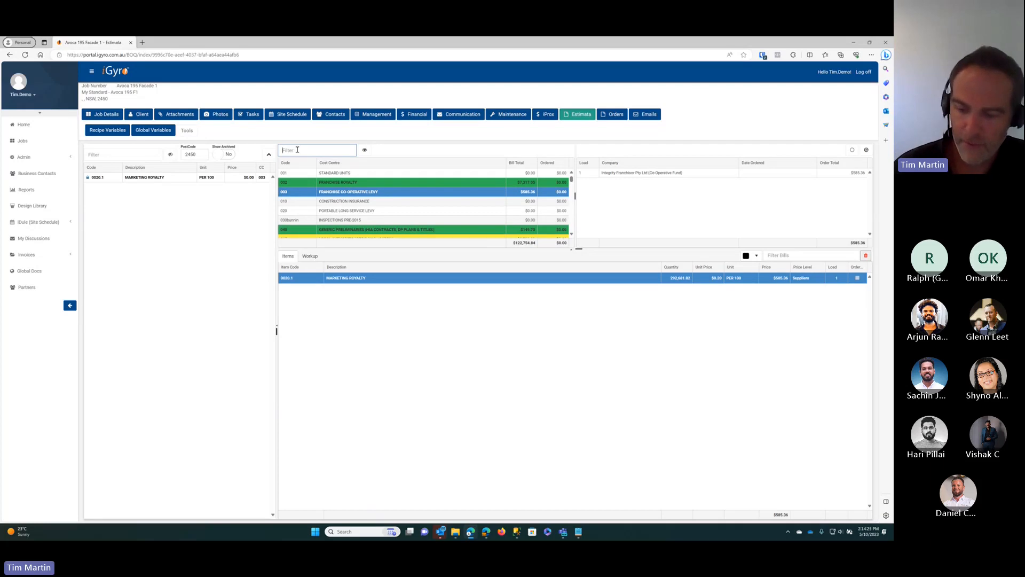
pyautogui.write('450')
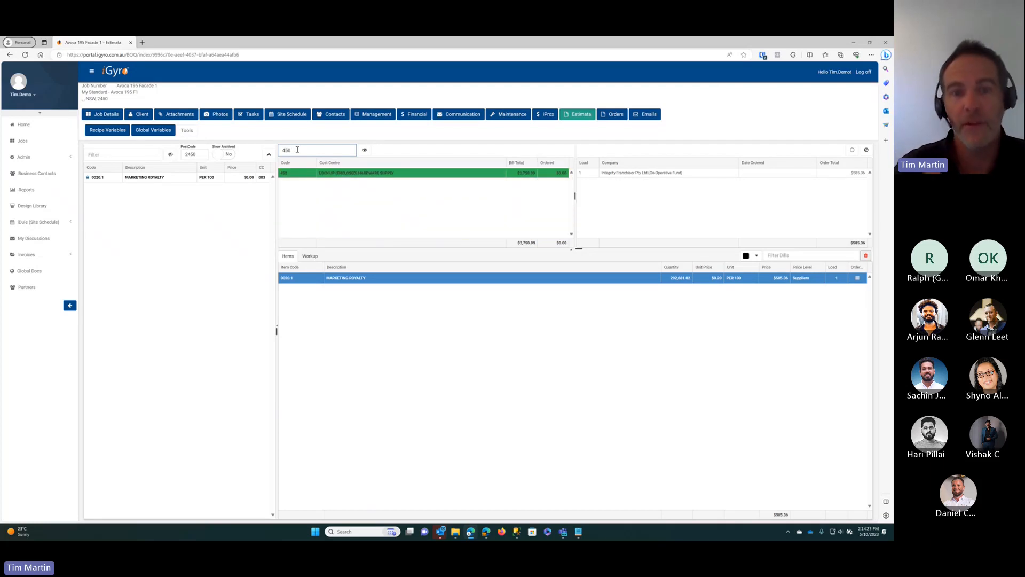
pyautogui.hotkey('ctrl', 'a')
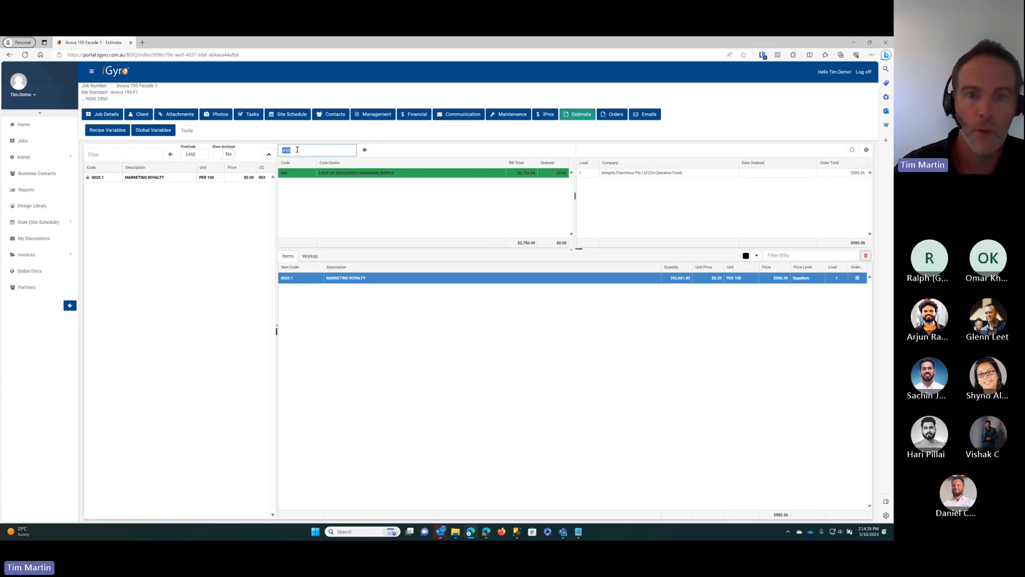
pyautogui.write('lock')
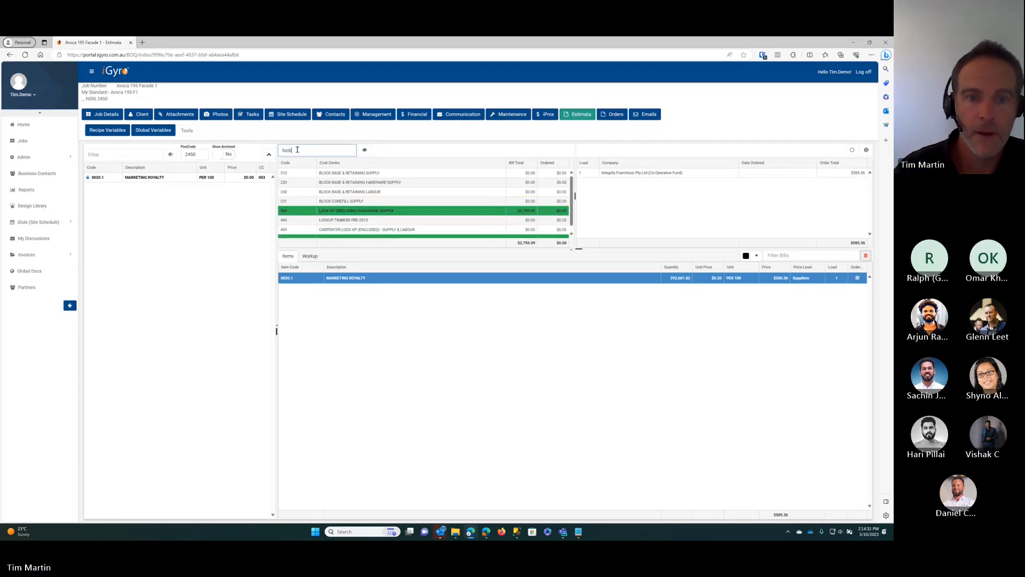
pyautogui.write(' up')
pyautogui.hotkey('ctrl', 'a')
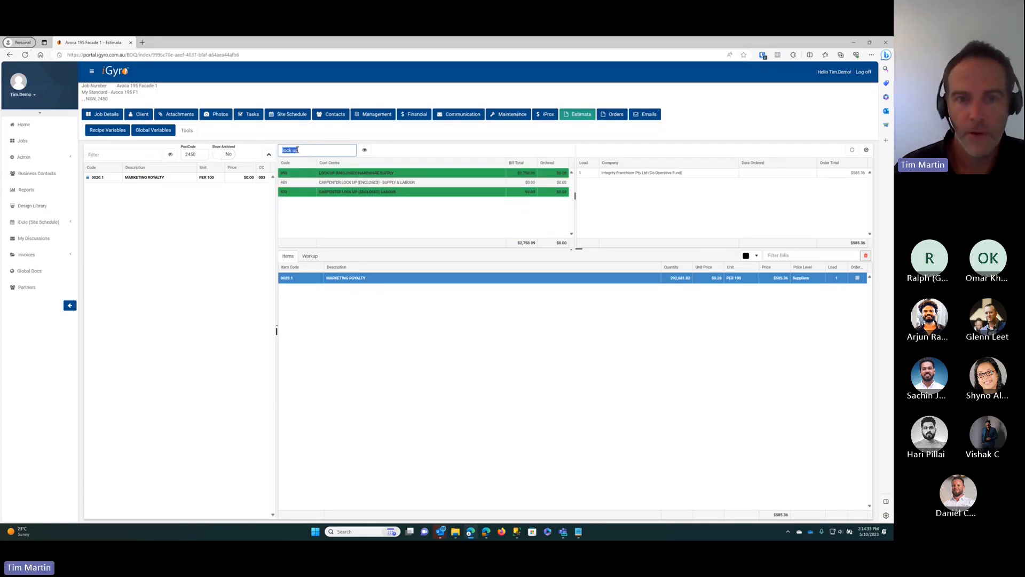
pyautogui.press('BackSpace')
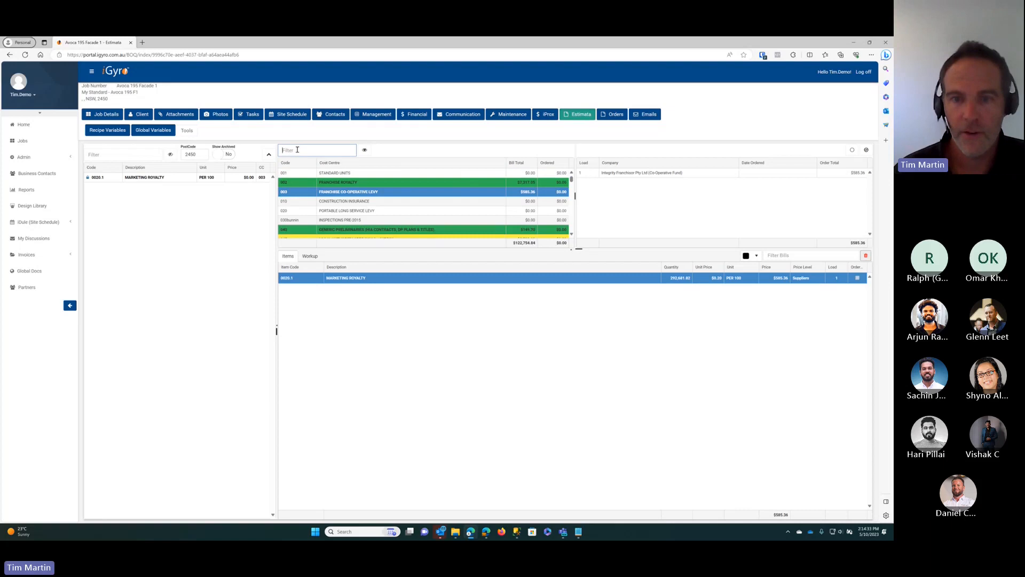
# Check the overall bill total of all cost centres
pyautogui.doubleClick(516, 243)
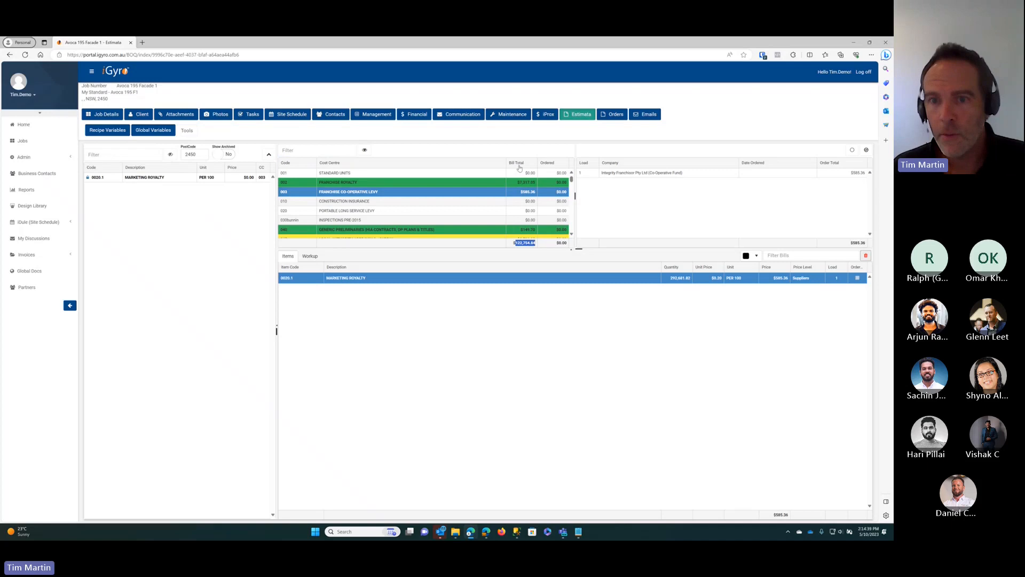
pyautogui.click(527, 243)
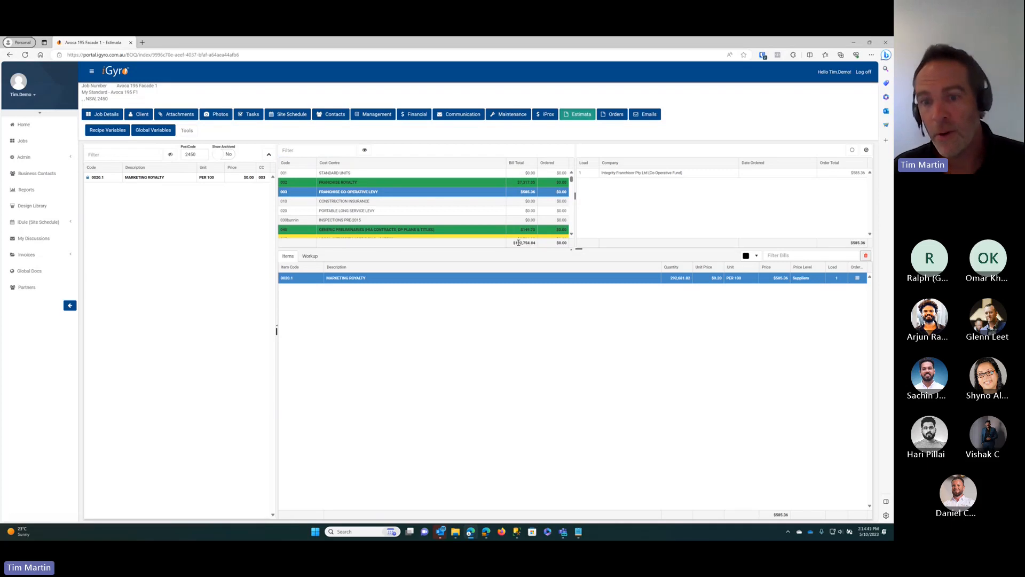
pyautogui.moveTo(524, 244); pyautogui.dragTo(517, 243)
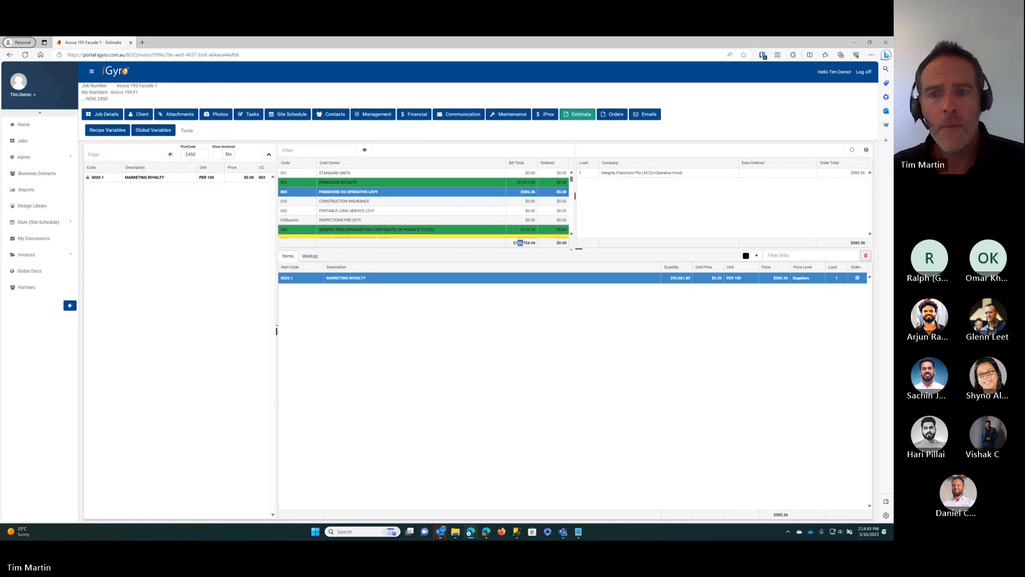
# Open the Franchise Royalty cost centre and start a reprice with the scope set to the whole job
pyautogui.click(456, 185)
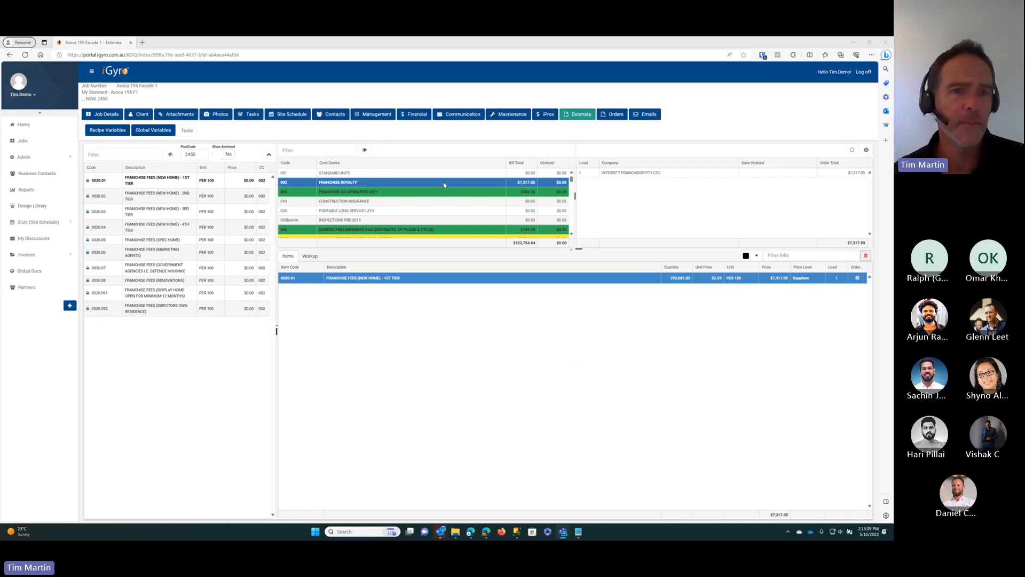
pyautogui.click(187, 130)
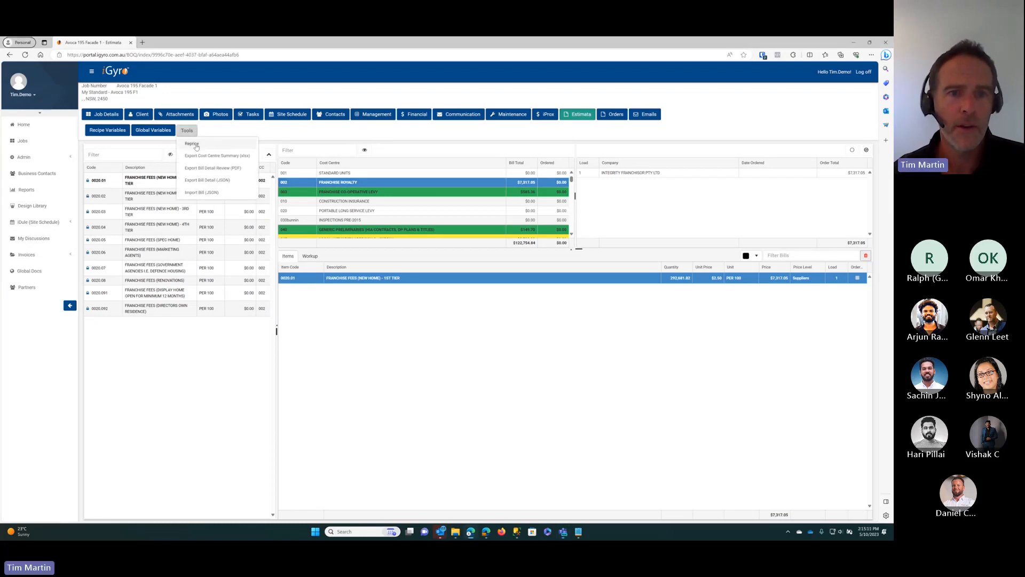
pyautogui.click(193, 144)
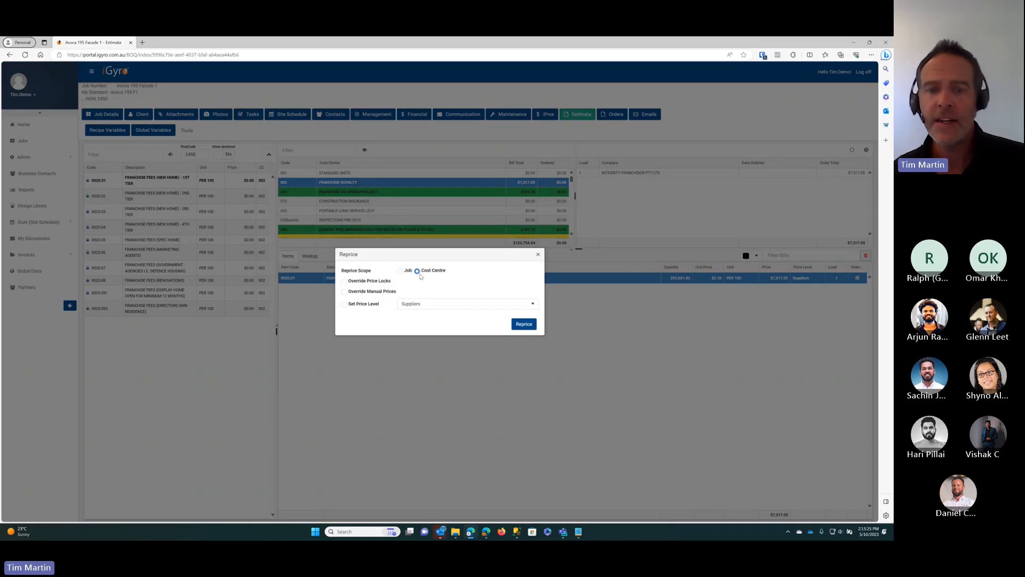
pyautogui.click(401, 271)
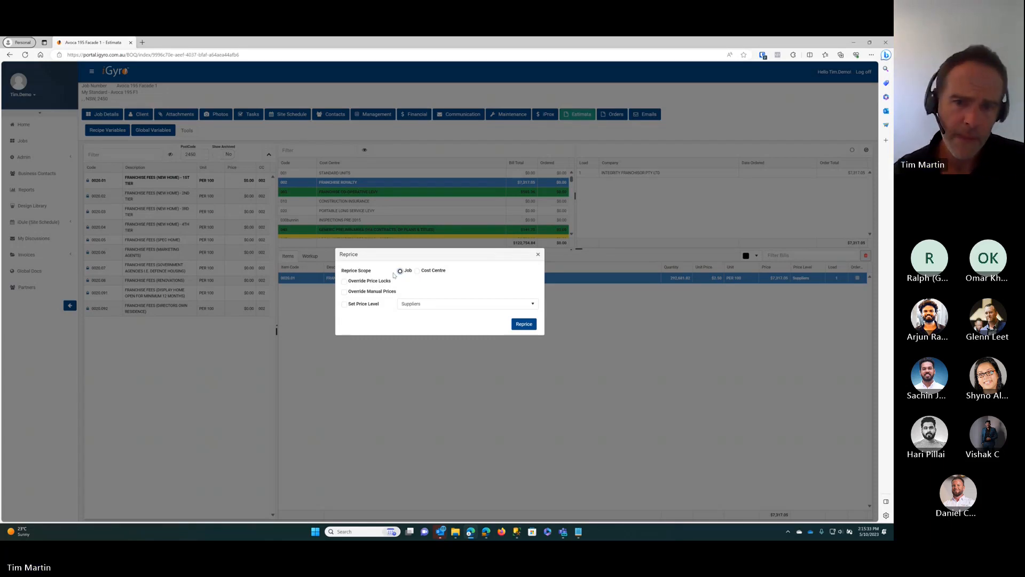
# Turn Override Price Locks and Override Manual Prices on and off again in the reprice options
pyautogui.click(343, 281)
pyautogui.click(344, 293)
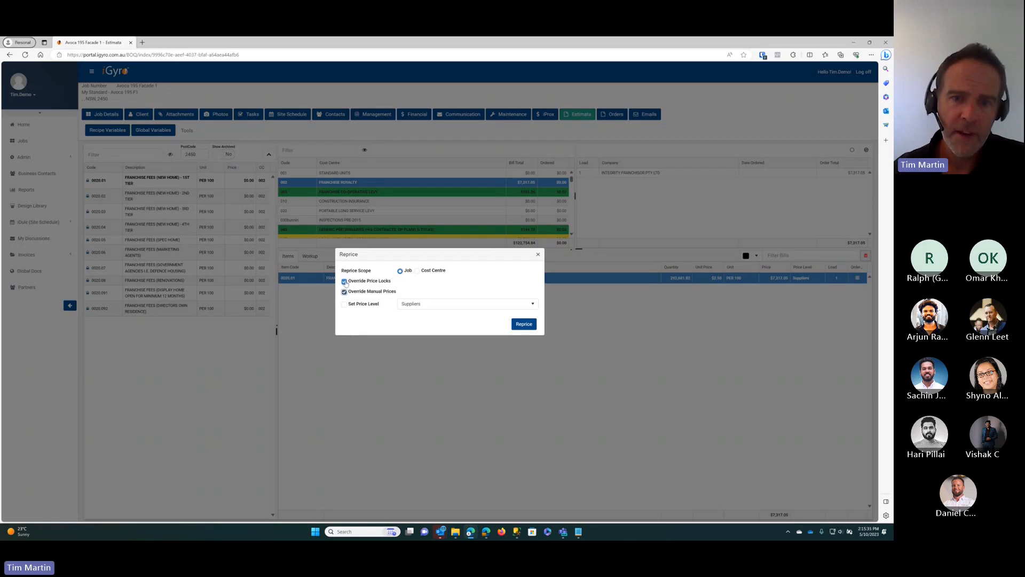
pyautogui.click(345, 281)
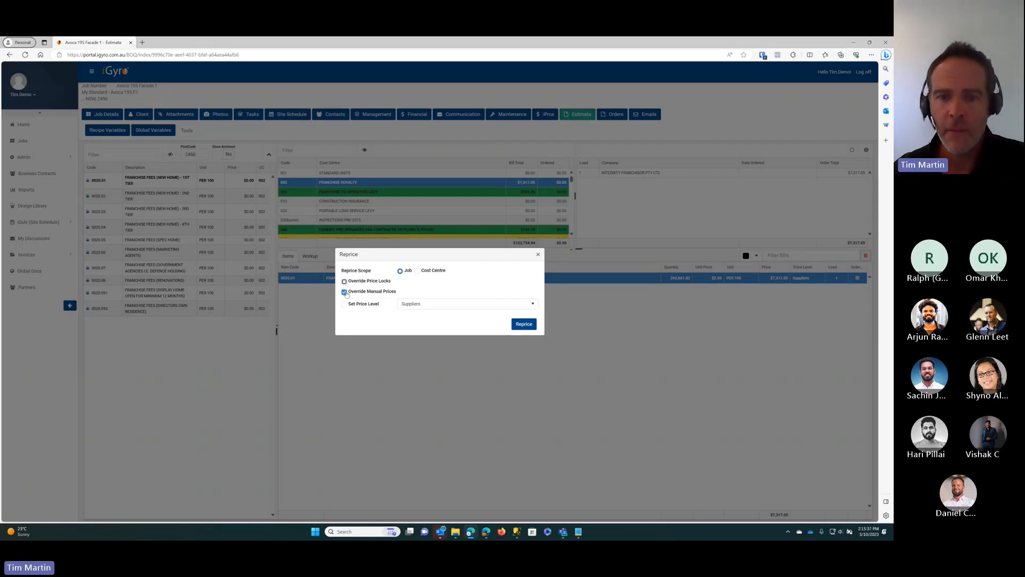
pyautogui.click(344, 292)
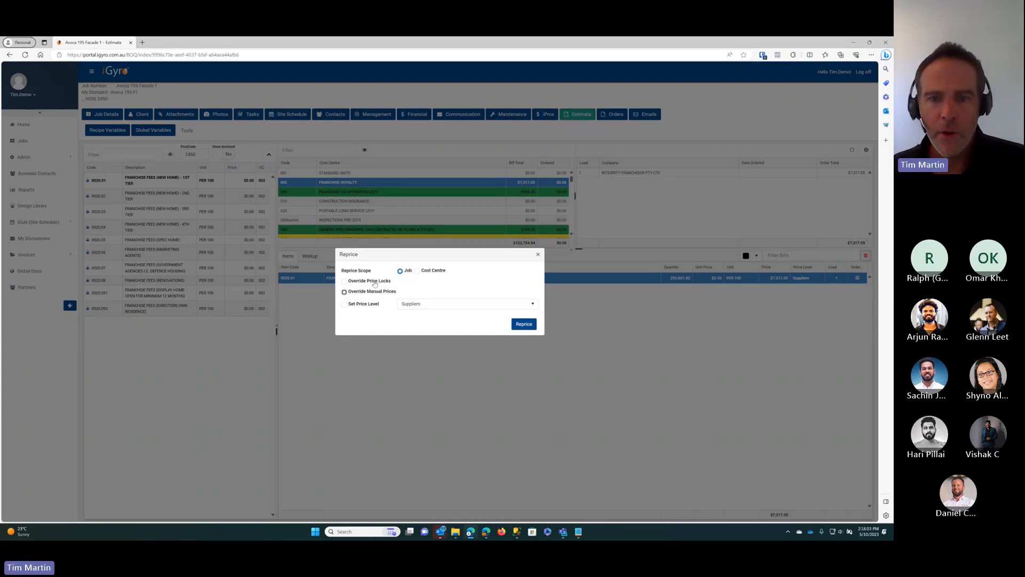
pyautogui.click(375, 282)
pyautogui.click(376, 281)
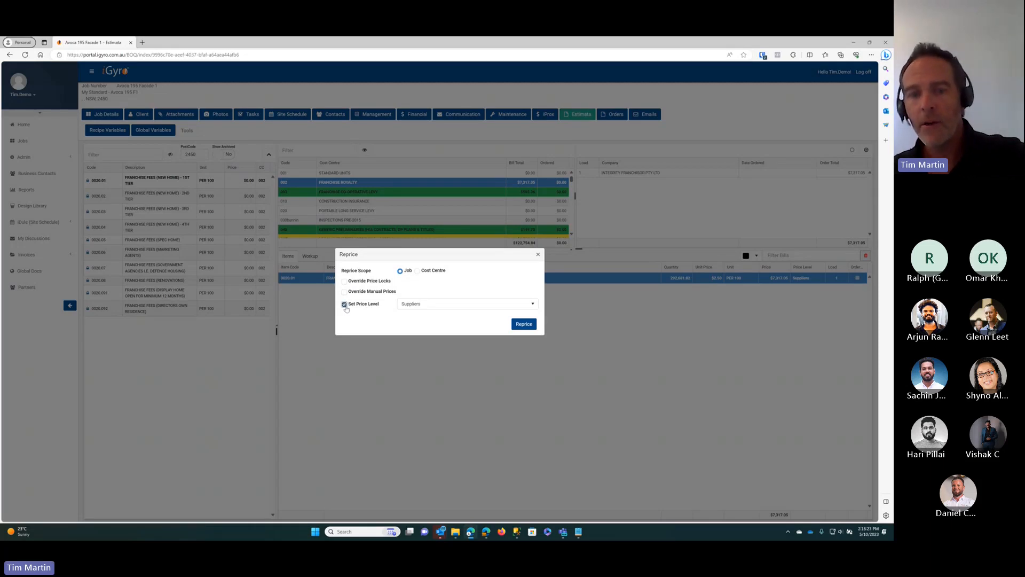
# Review the available price levels, turn Set Price Level off and reprice the whole job
pyautogui.click(345, 304)
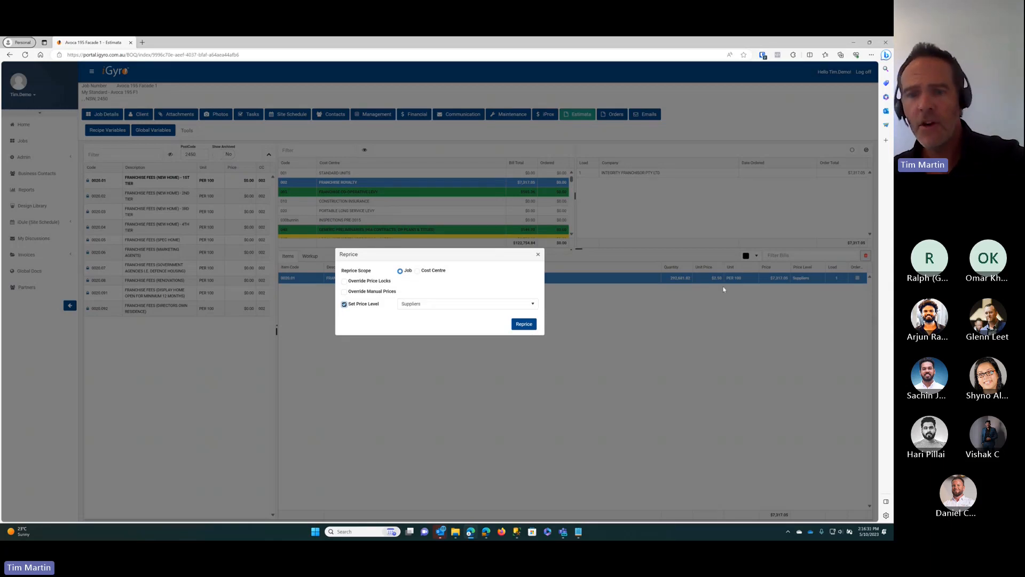
pyautogui.click(403, 304)
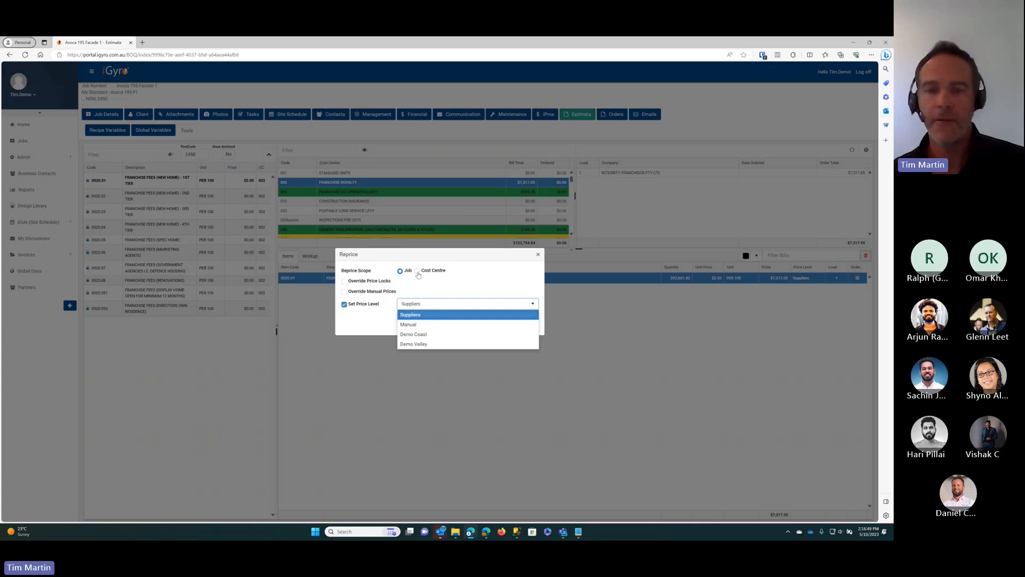
pyautogui.click(485, 283)
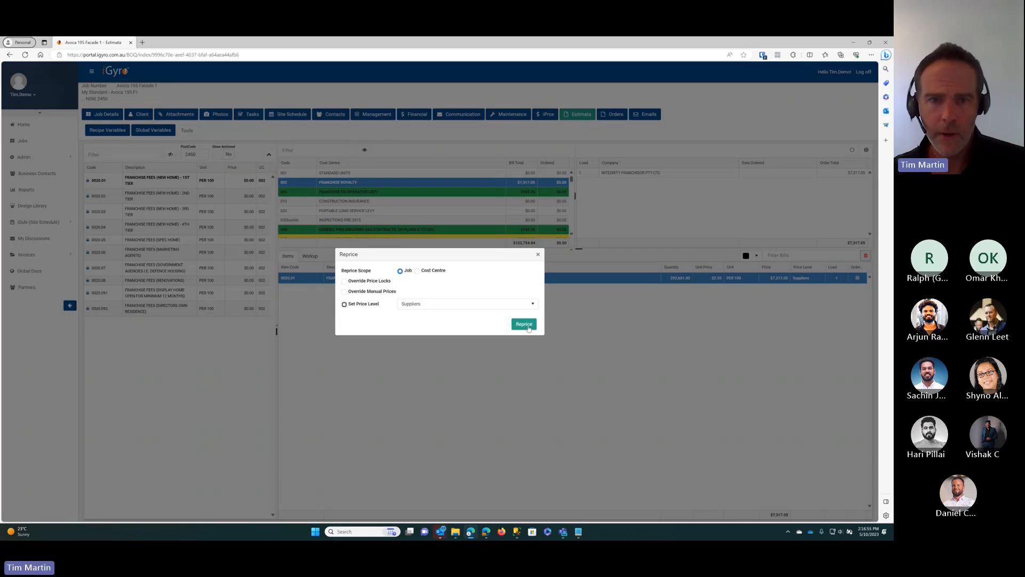
pyautogui.click(527, 325)
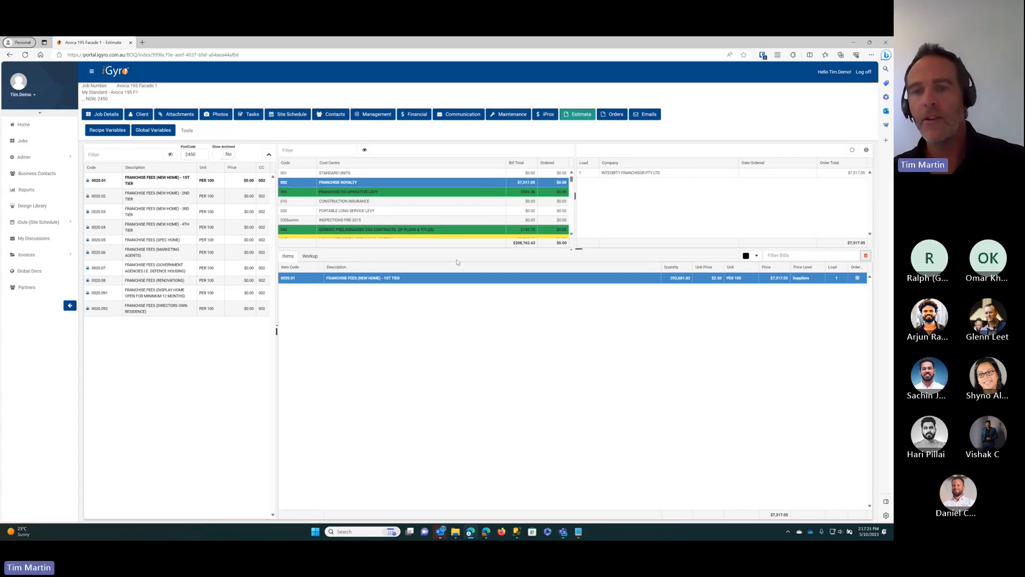
# Give the cost centre list more room, look at Drafting and Estimating, and reopen Drafting
pyautogui.moveTo(579, 248); pyautogui.dragTo(578, 287)
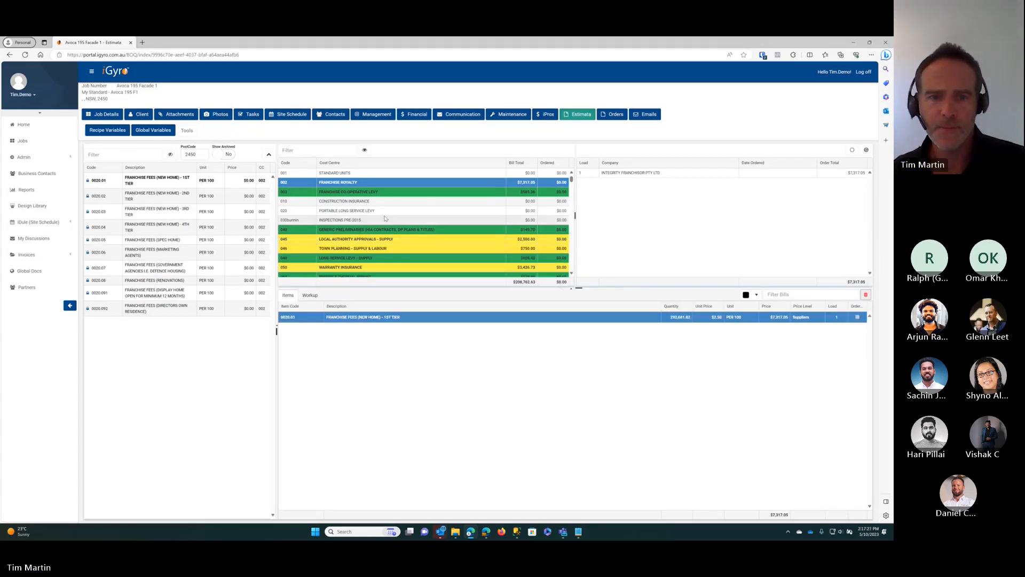
pyautogui.scroll(-3, 386, 218)
pyautogui.click(330, 224)
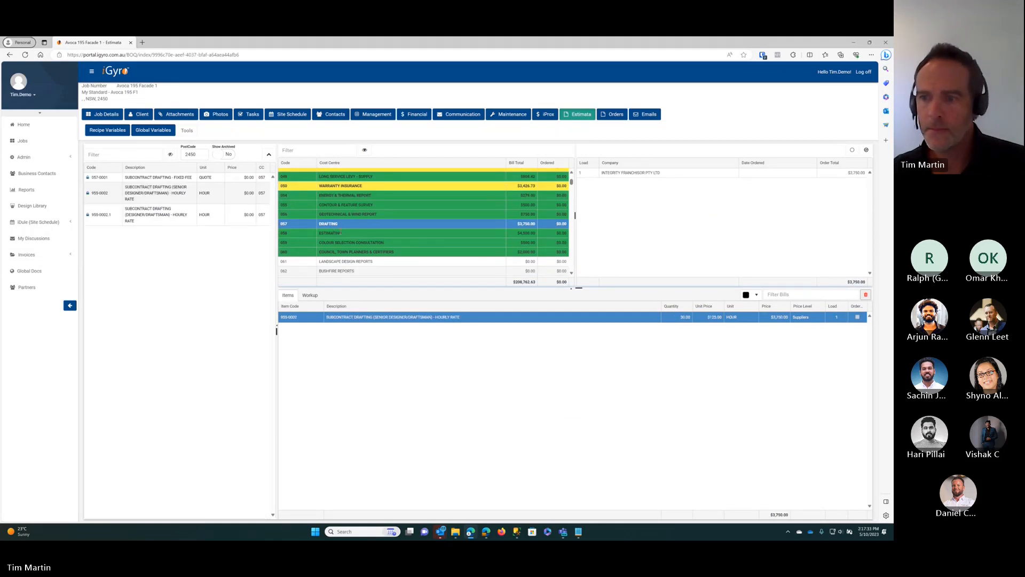
pyautogui.click(341, 233)
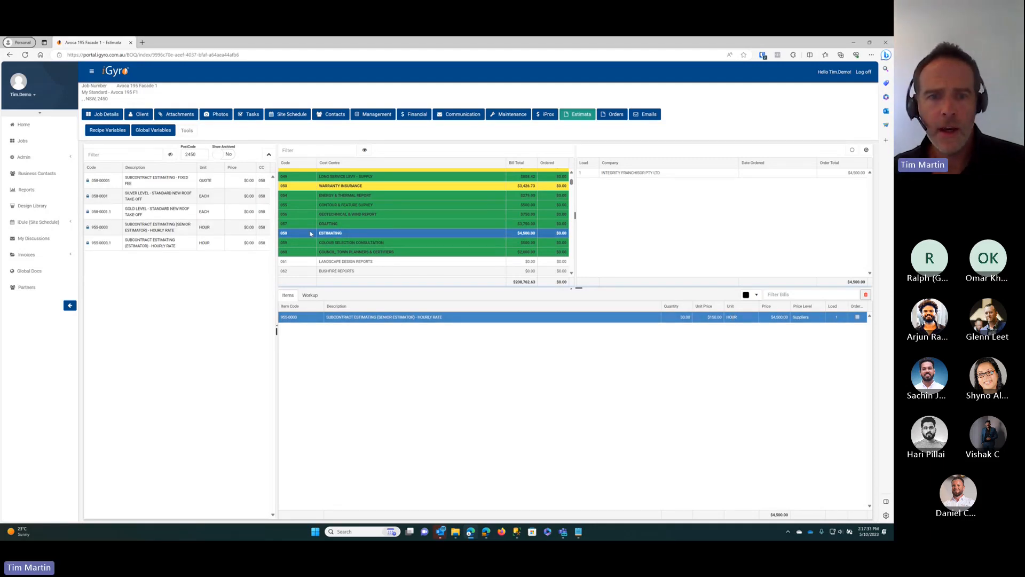
pyautogui.click(489, 225)
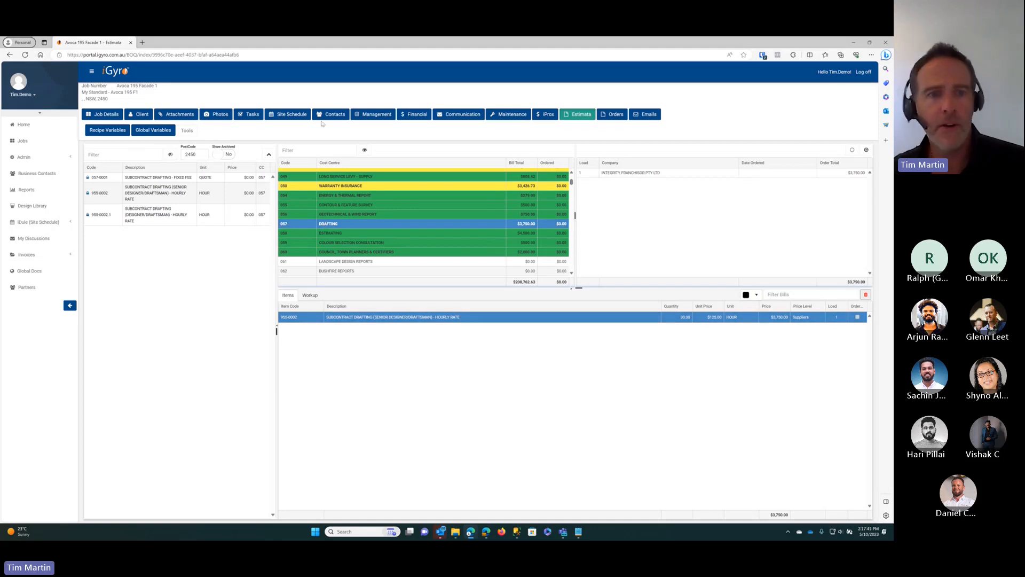
# Reprice only the Drafting cost centre with Set Price Level turned on and set to Demo Coast
pyautogui.click(187, 130)
pyautogui.click(211, 165)
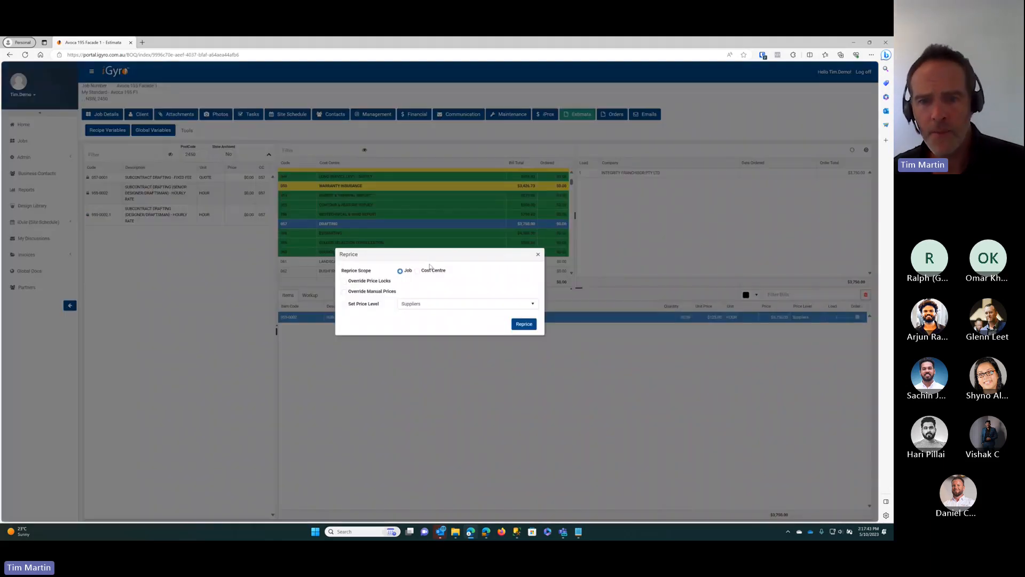
pyautogui.click(416, 271)
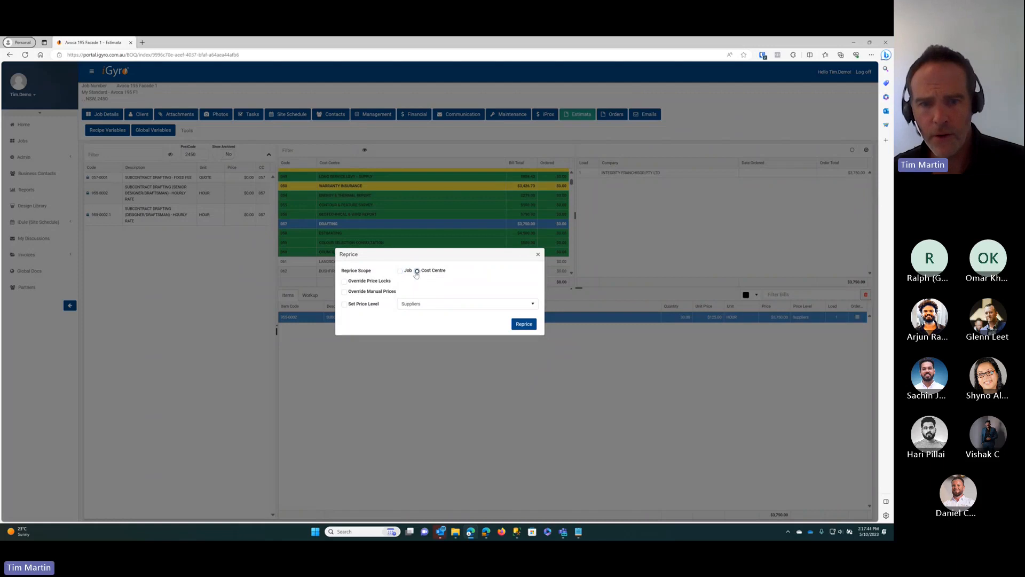
pyautogui.click(344, 304)
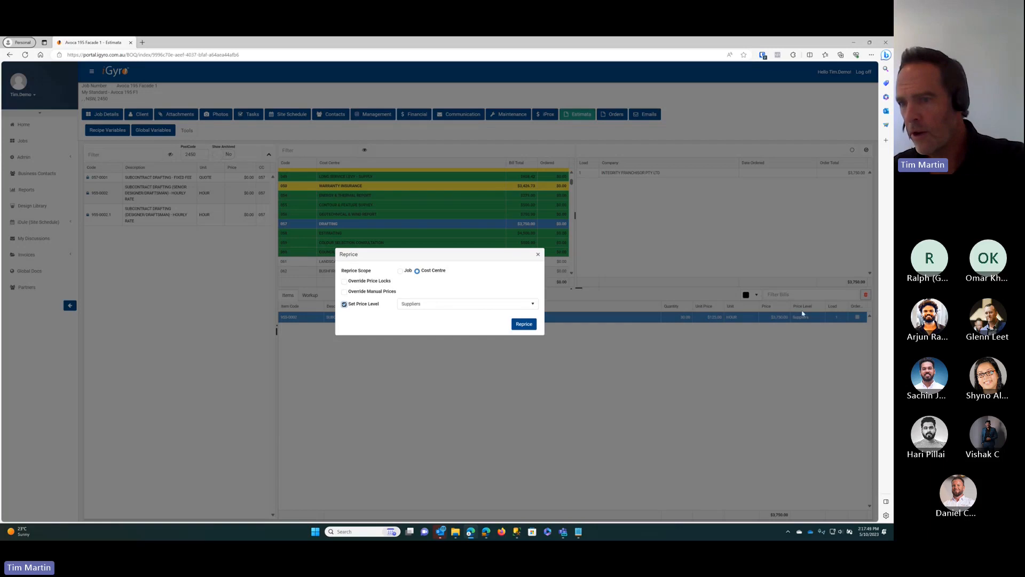
pyautogui.click(470, 304)
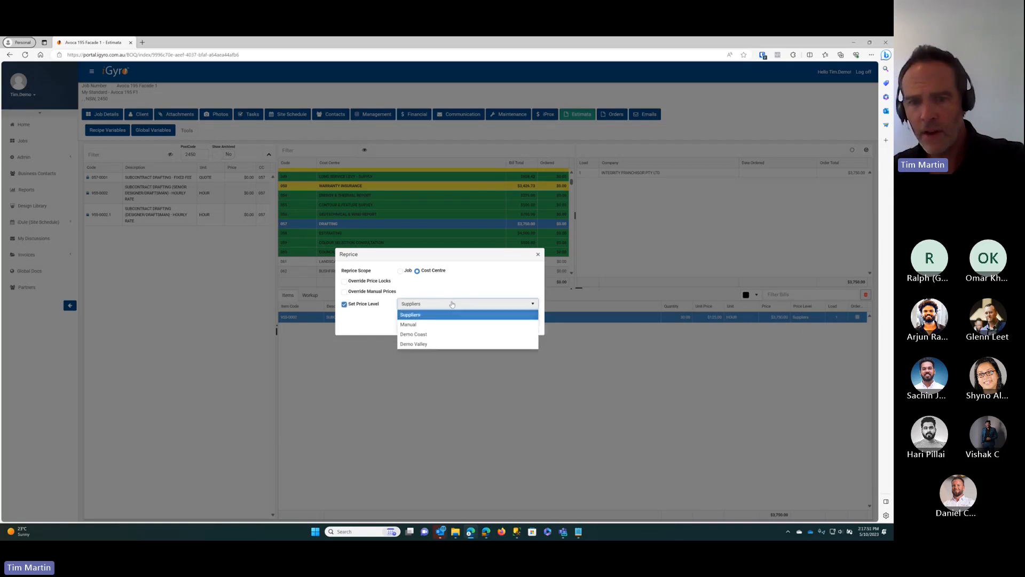
pyautogui.click(420, 335)
pyautogui.click(524, 324)
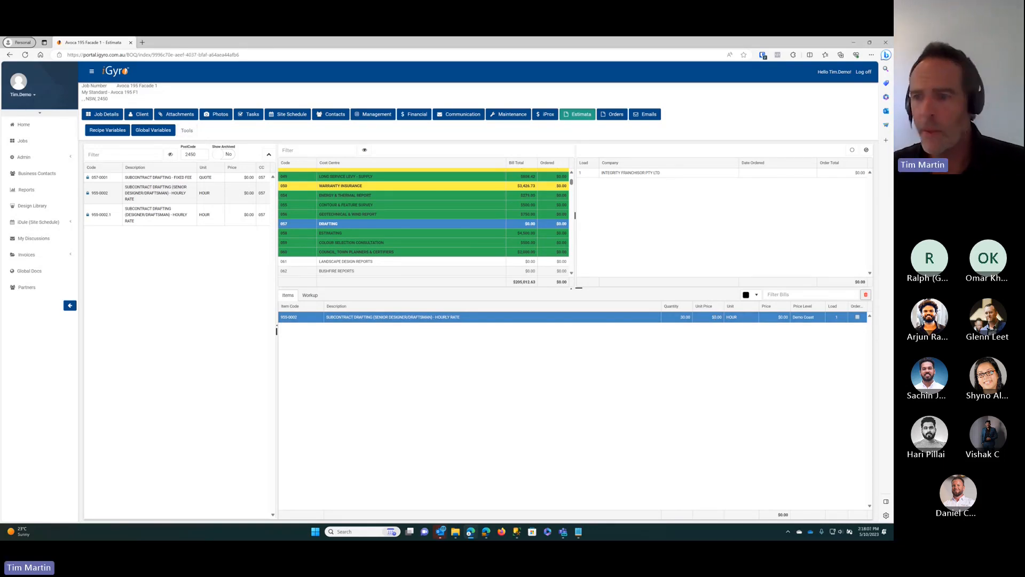
# Set the price level of the hourly subcontract drafting item to Suppliers and save the row
pyautogui.click(802, 317)
pyautogui.click(807, 318)
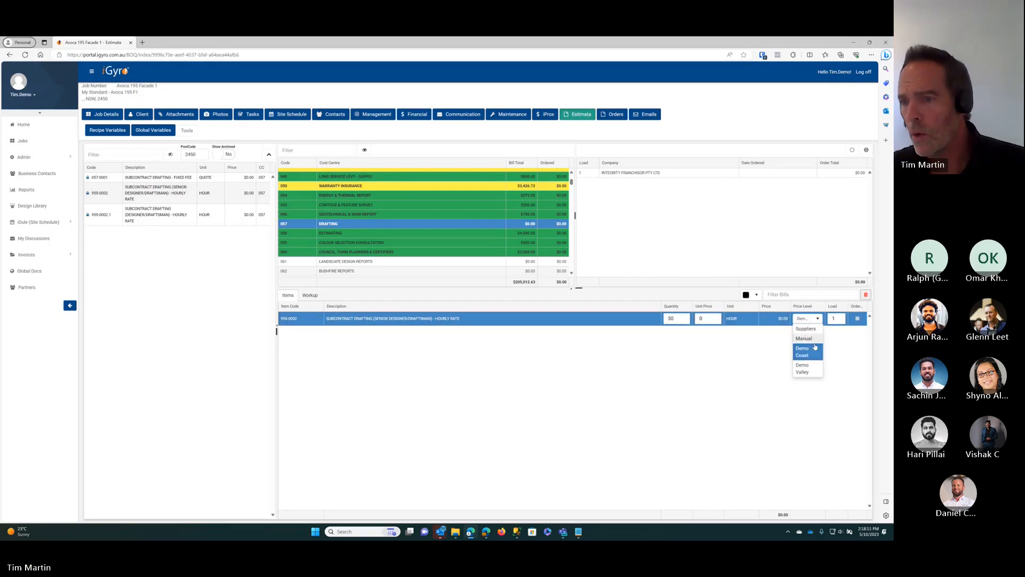
pyautogui.click(806, 328)
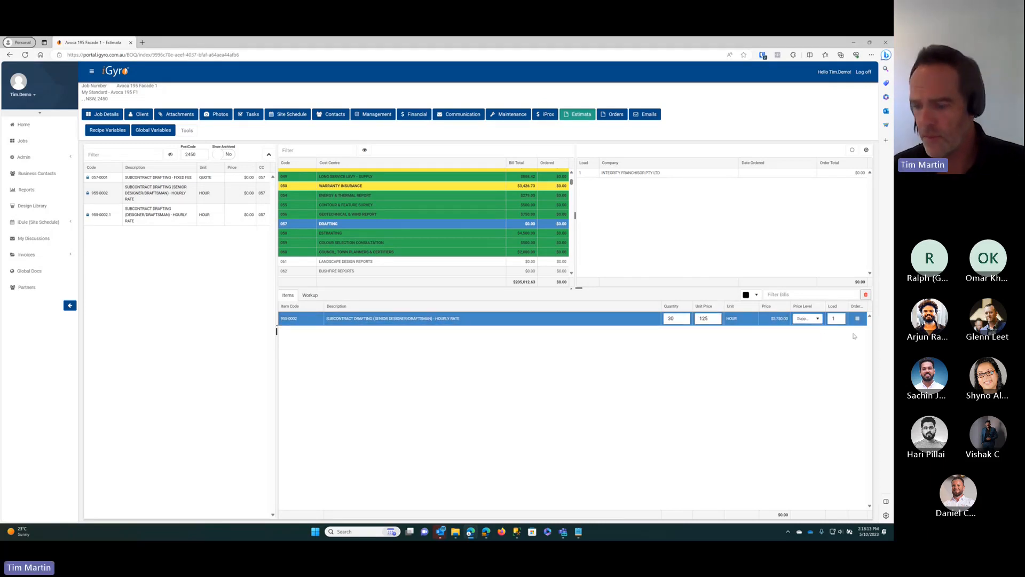
pyautogui.click(854, 336)
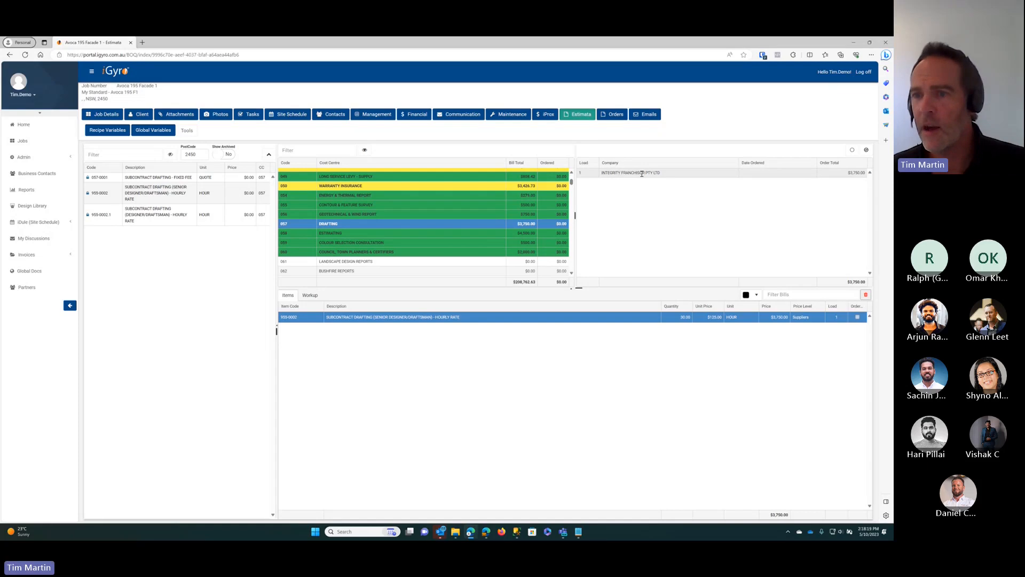
# Change the supplier company of Drafting load 1 to SUB CONTRACTOR TO BE ADVISED BY PM
pyautogui.click(665, 175)
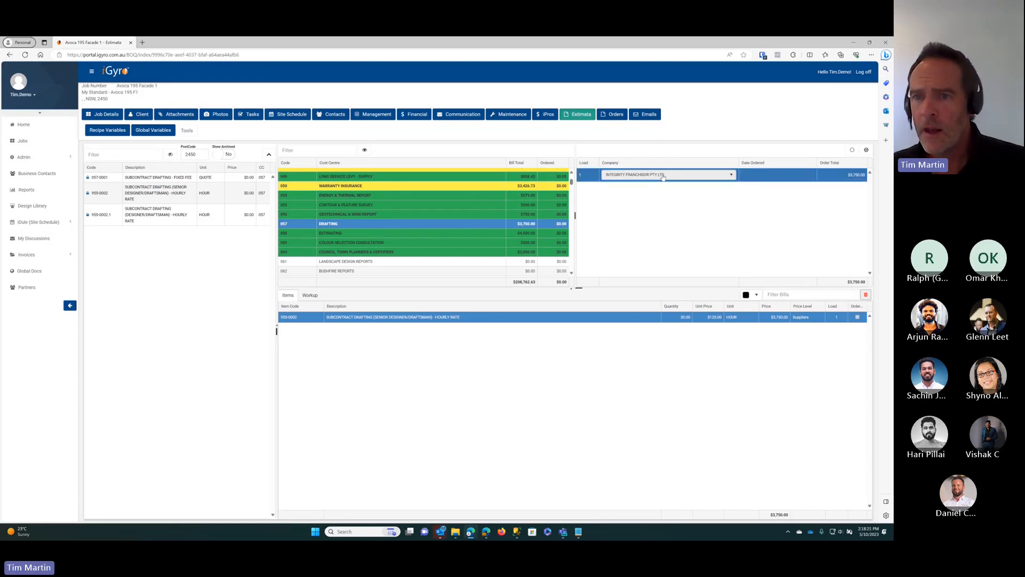
pyautogui.click(666, 176)
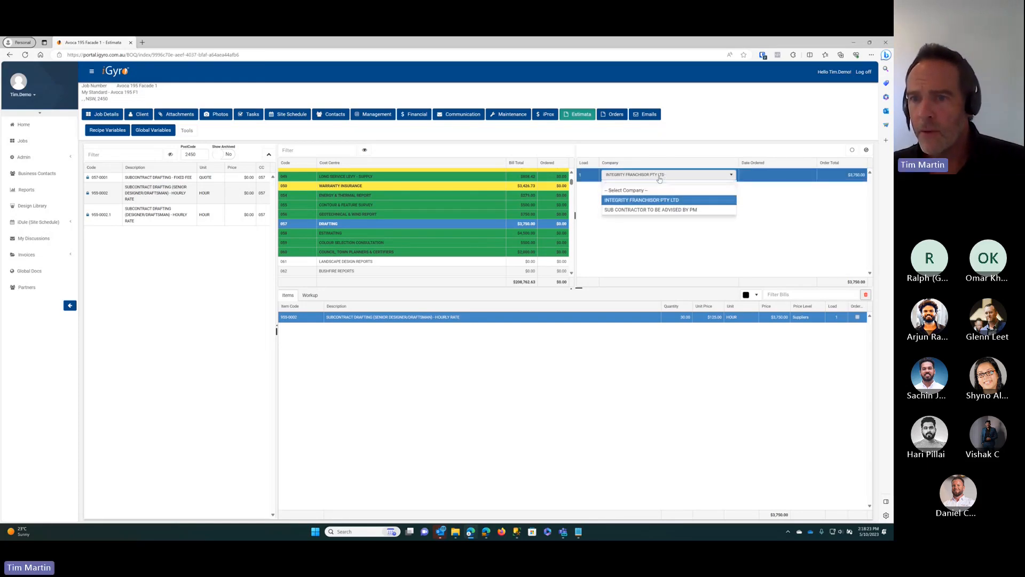
pyautogui.click(666, 177)
pyautogui.click(632, 177)
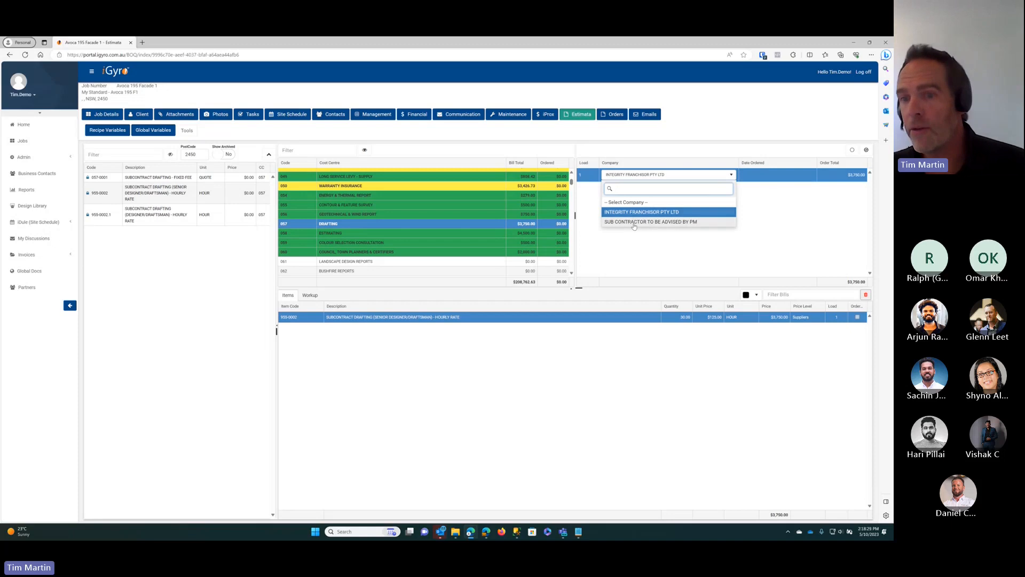
pyautogui.click(679, 222)
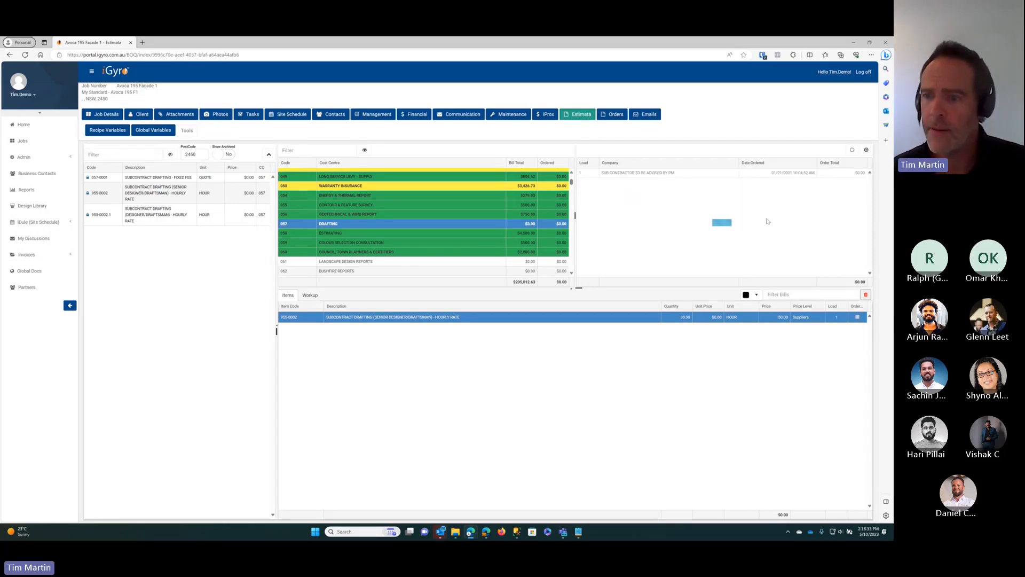
# Set the supplier company of Drafting load 1 to INTEGRITY FRANCHISOR PTY LTD
pyautogui.click(632, 174)
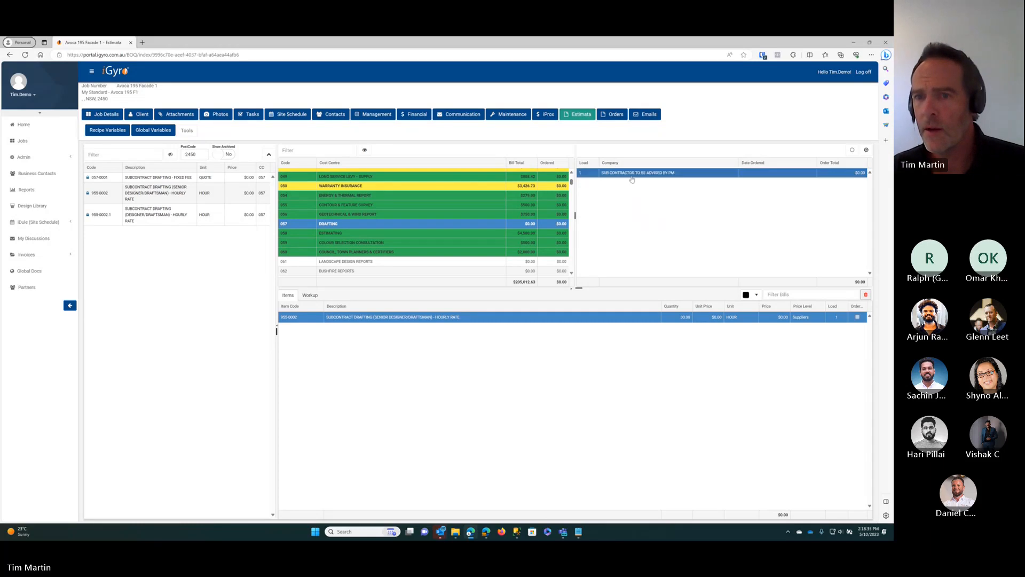
pyautogui.click(632, 176)
pyautogui.click(625, 214)
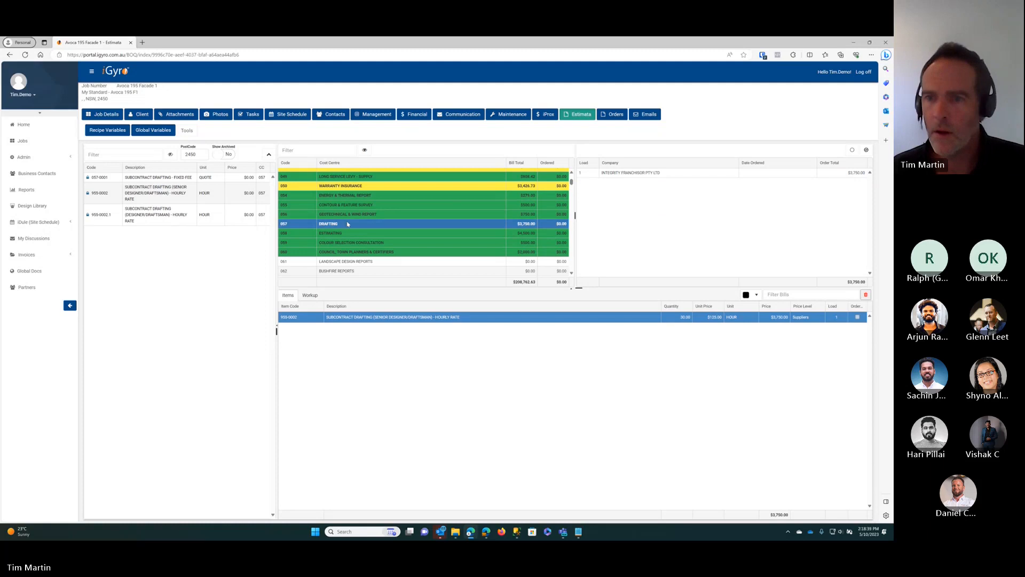
# Look at External Doors & Frames Supply, open Lock Up (Enclosed) Hardware Supply and select its Hardware Contingency Allowance item
pyautogui.moveTo(572, 183); pyautogui.dragTo(571, 213)
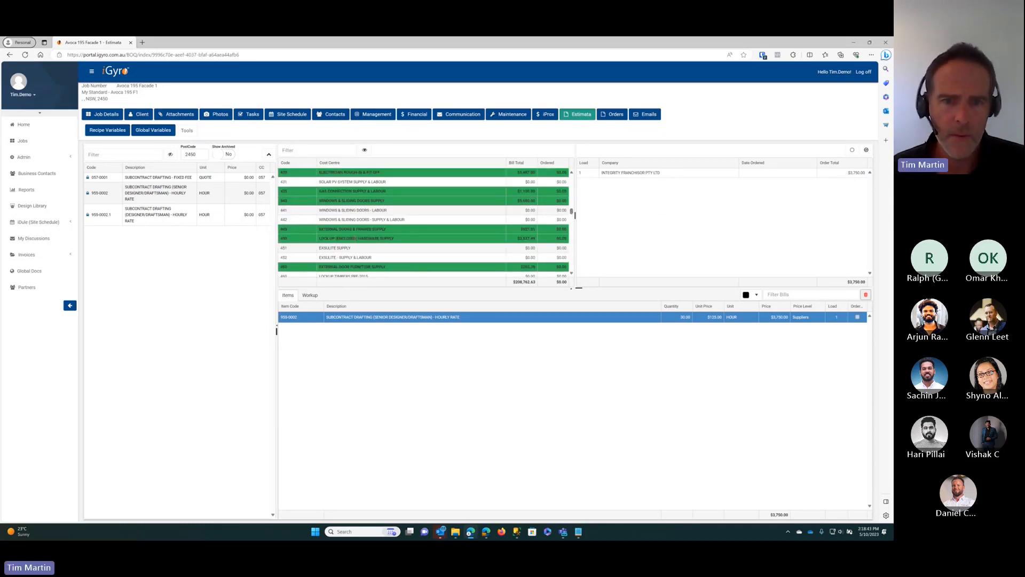
pyautogui.click(355, 238)
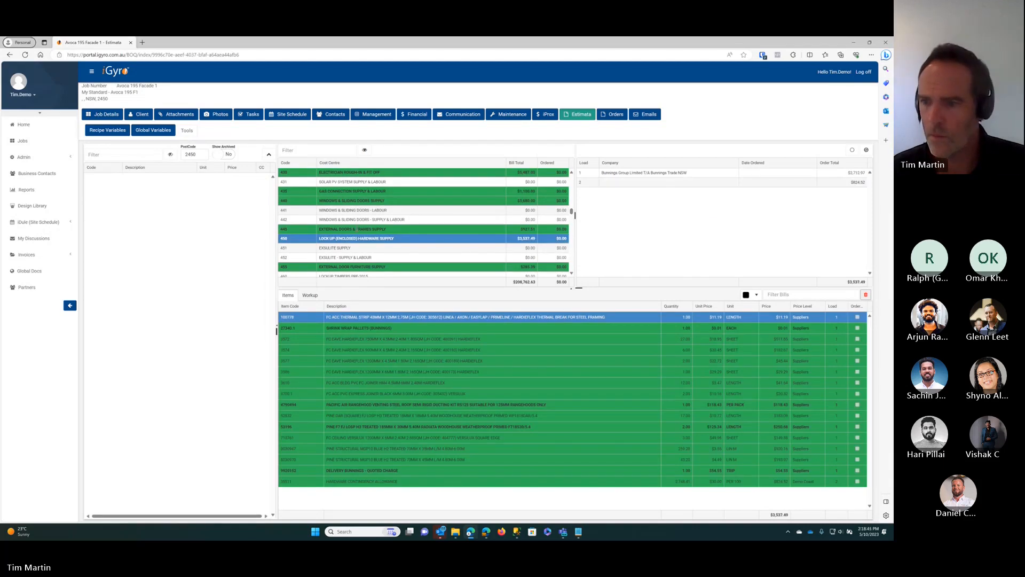
pyautogui.click(353, 229)
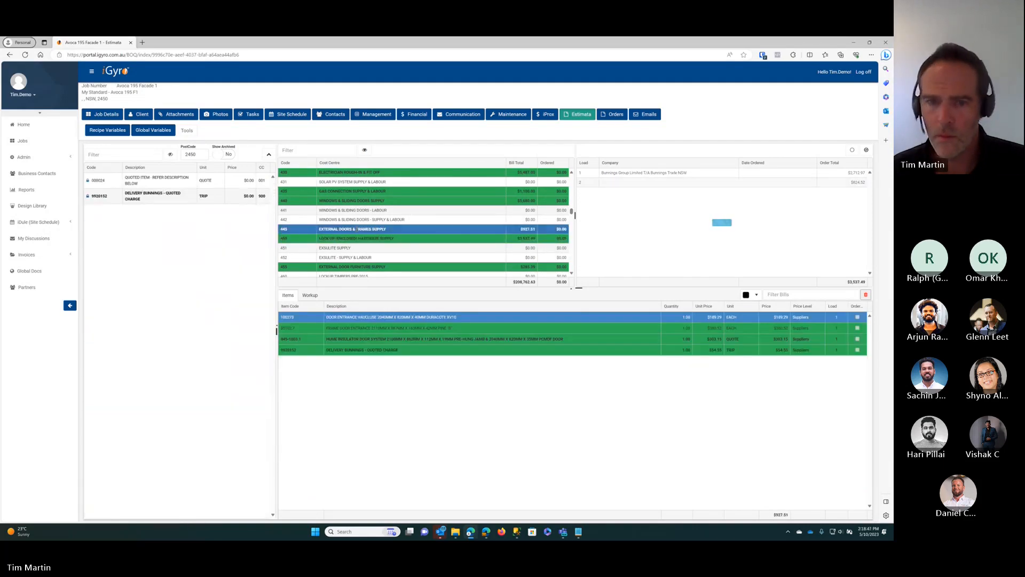
pyautogui.click(355, 238)
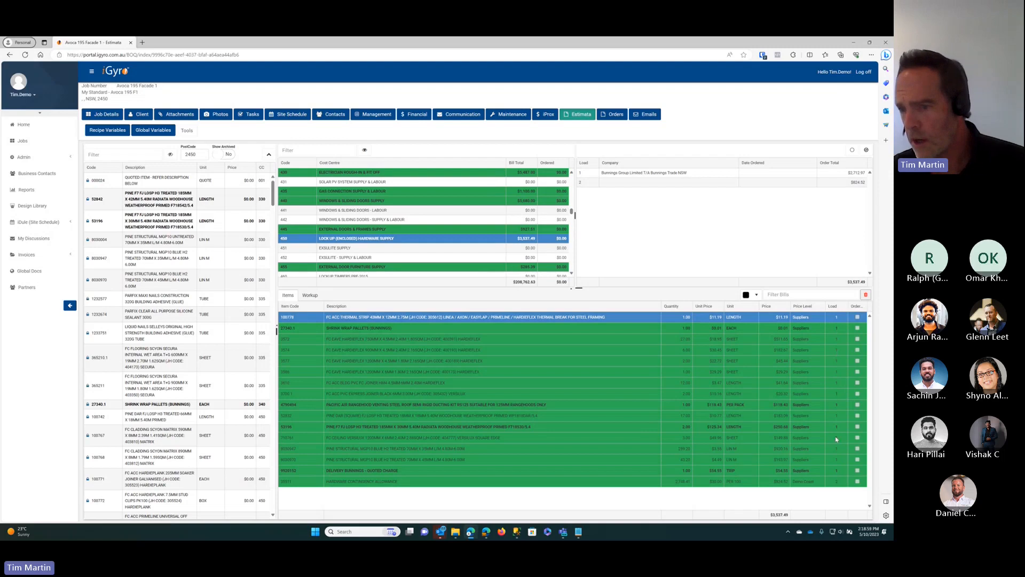
pyautogui.click(825, 482)
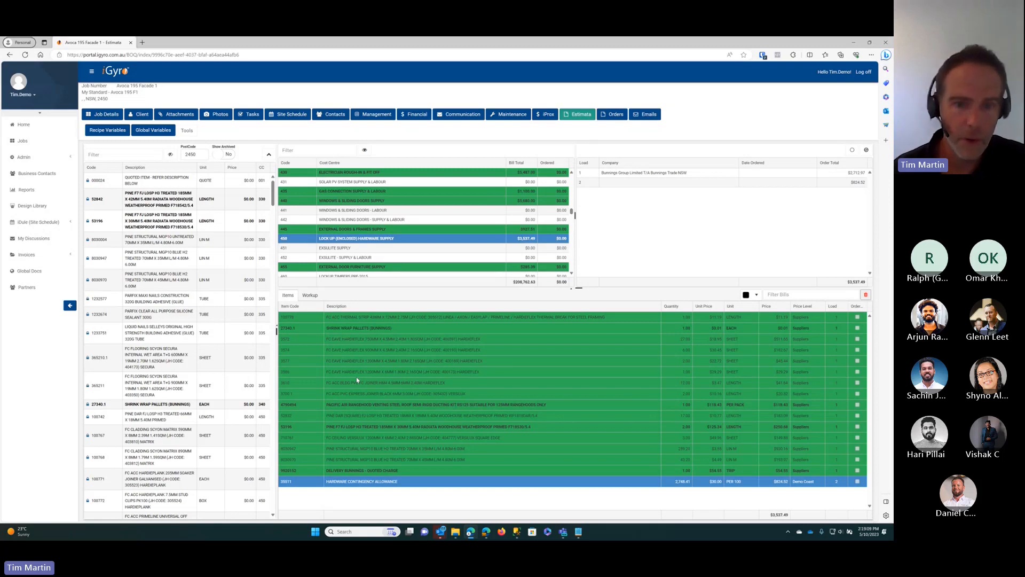
# Read the workup note for Lock Up (Enclosed) Hardware Supply and return to its item list
pyautogui.click(312, 297)
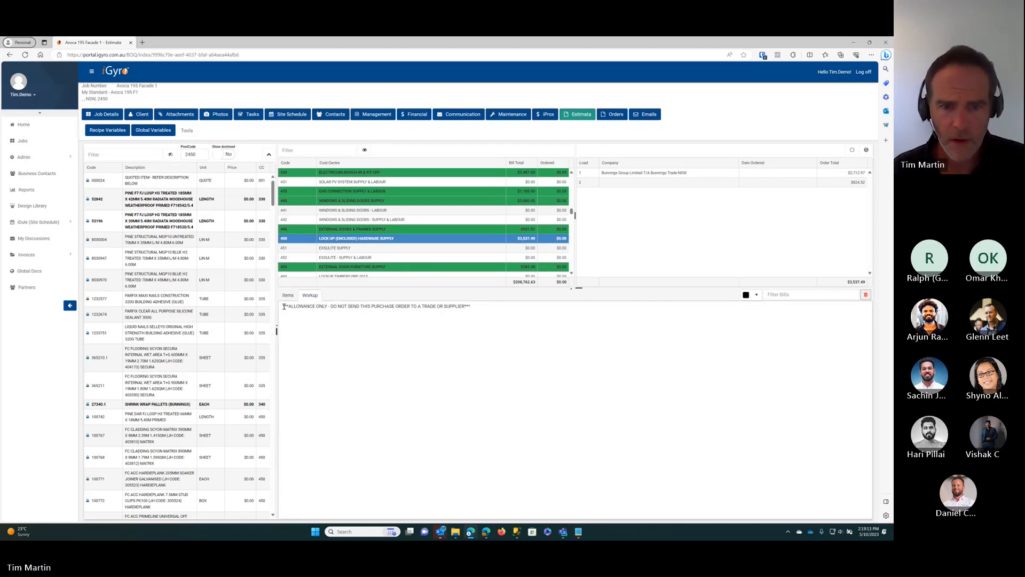
pyautogui.moveTo(284, 306); pyautogui.dragTo(471, 306)
pyautogui.click(406, 306)
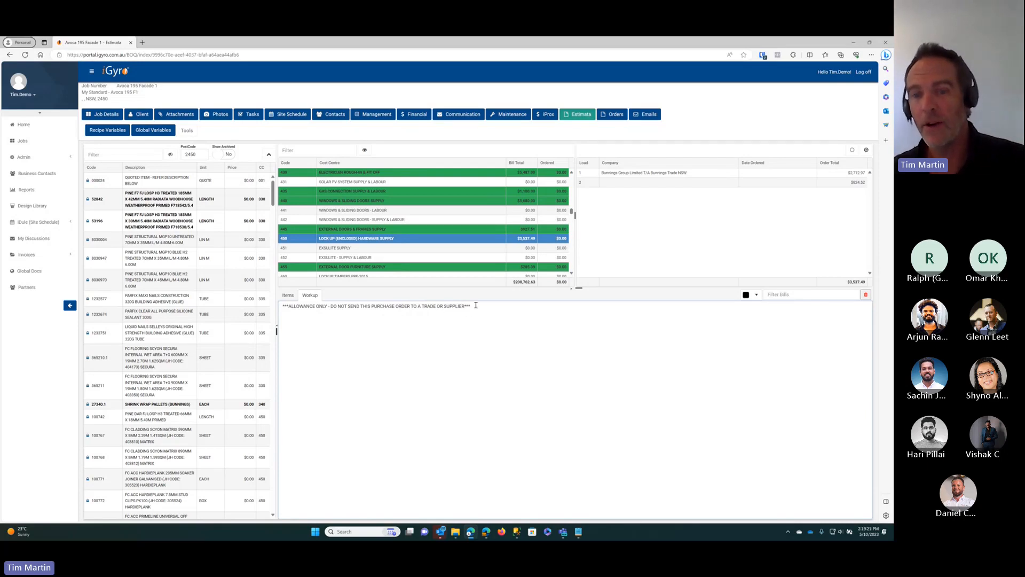
pyautogui.click(289, 295)
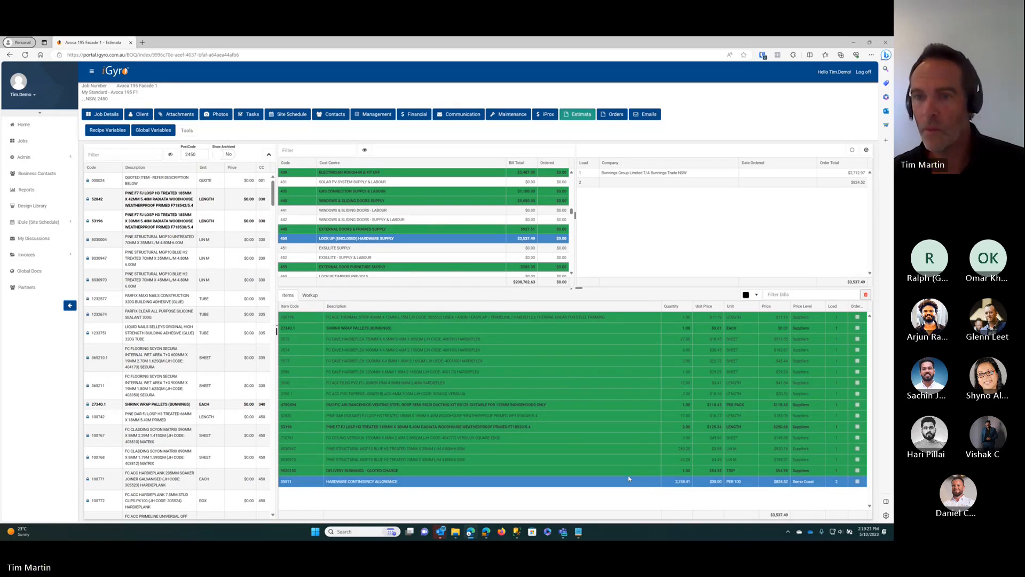
# Search all business contacts for "mitre" and set the company of Lock Up Hardware Supply load 1 to PETRIES MITRE10 - GUNNEDAH HARDWARE
pyautogui.click(562, 352)
pyautogui.click(654, 179)
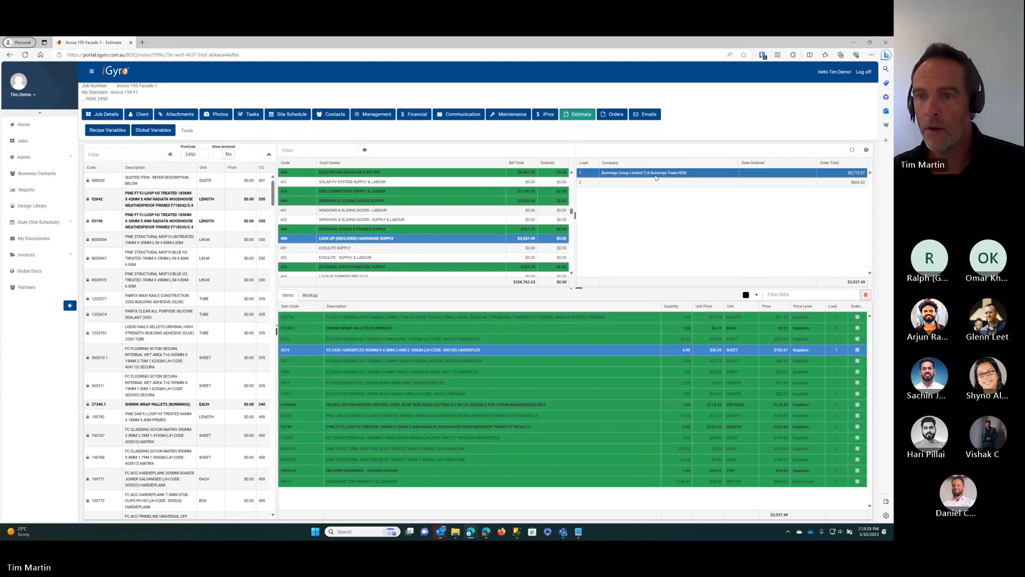
pyautogui.click(667, 177)
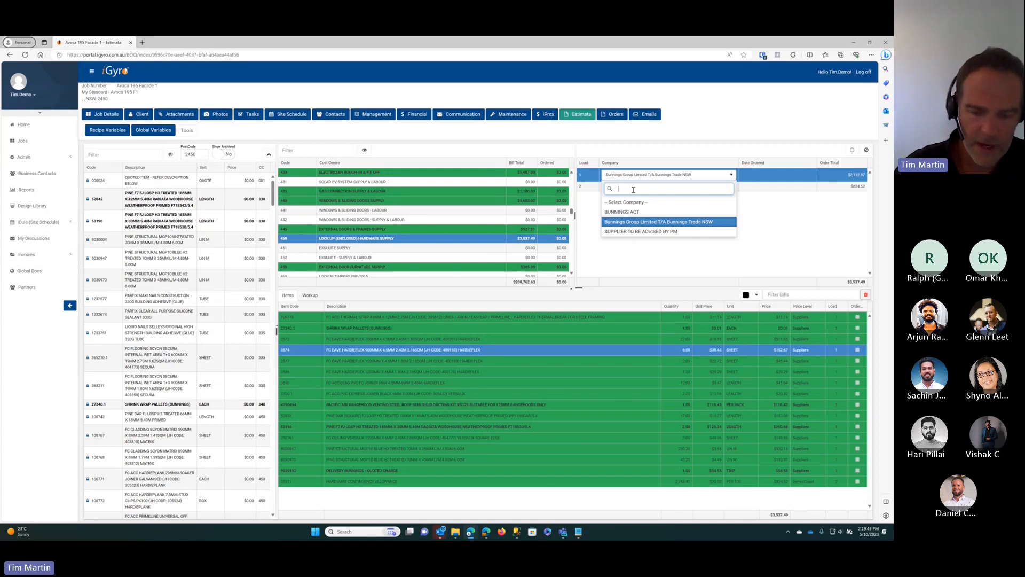
pyautogui.write('t')
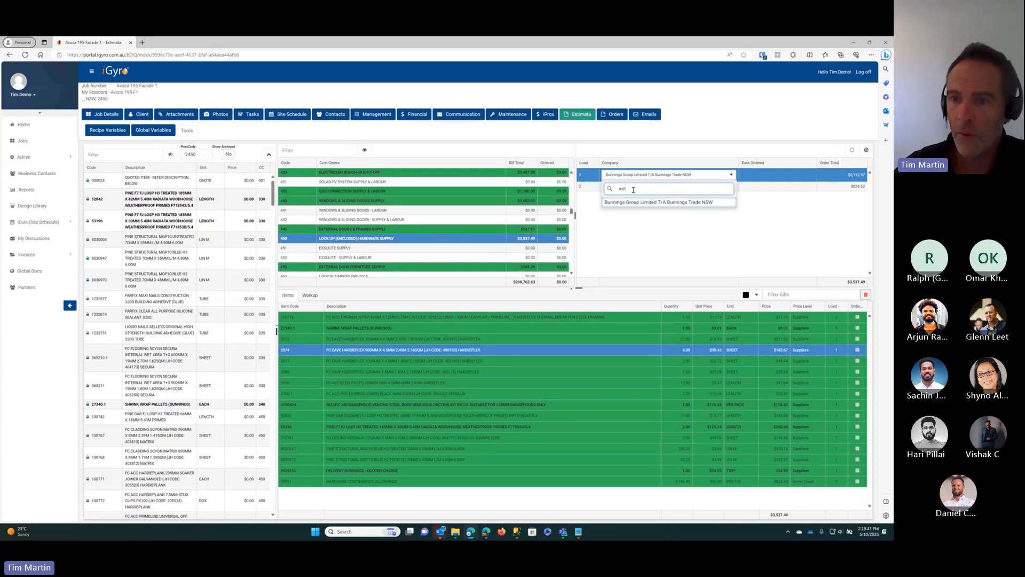
pyautogui.write('re')
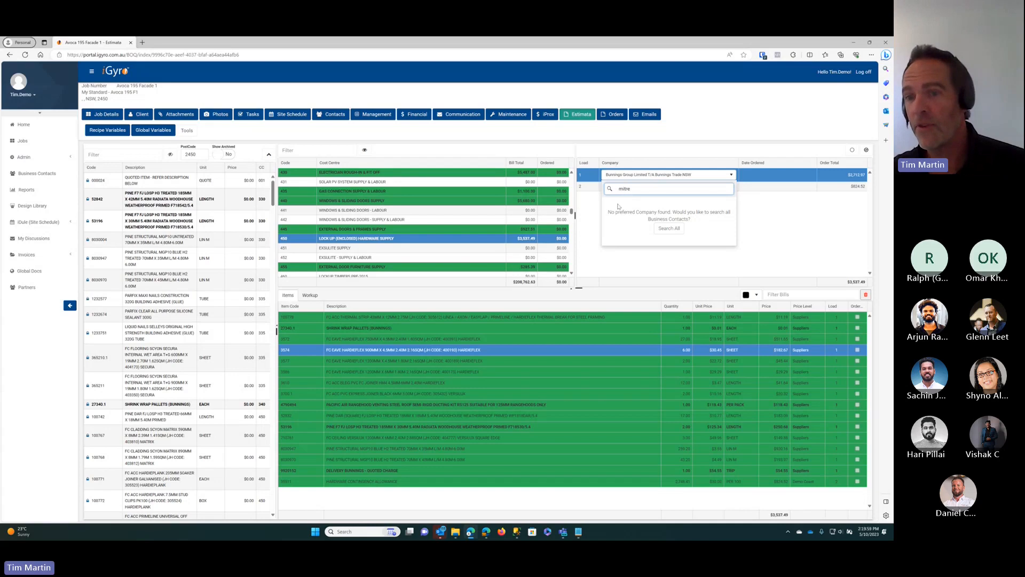
pyautogui.click(674, 230)
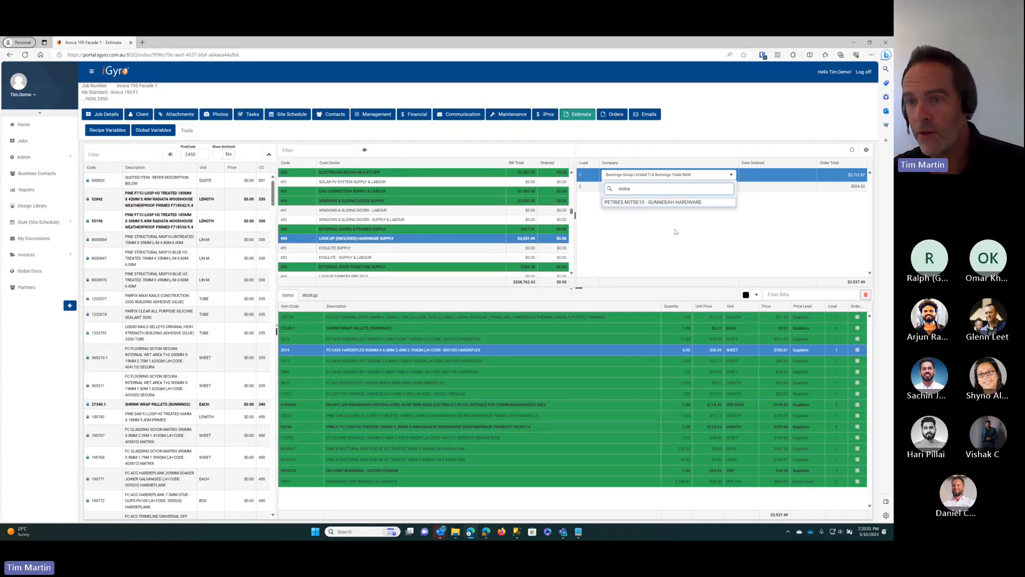
pyautogui.click(632, 203)
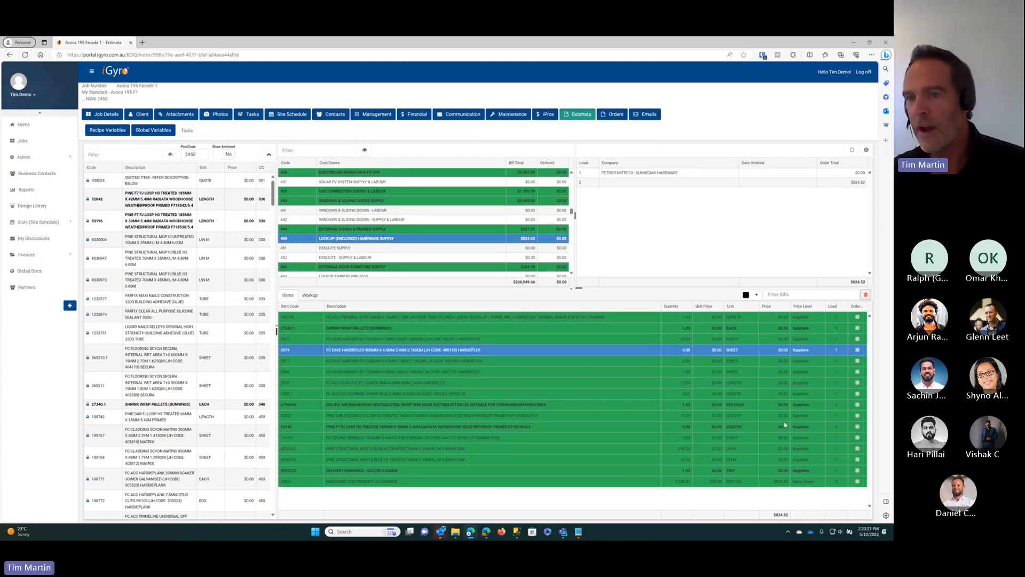
# Set the company of Lock Up Hardware Supply load 1 back to Bunnings Group Limited T/A Bunnings Trade NSW
pyautogui.click(636, 171)
pyautogui.click(637, 176)
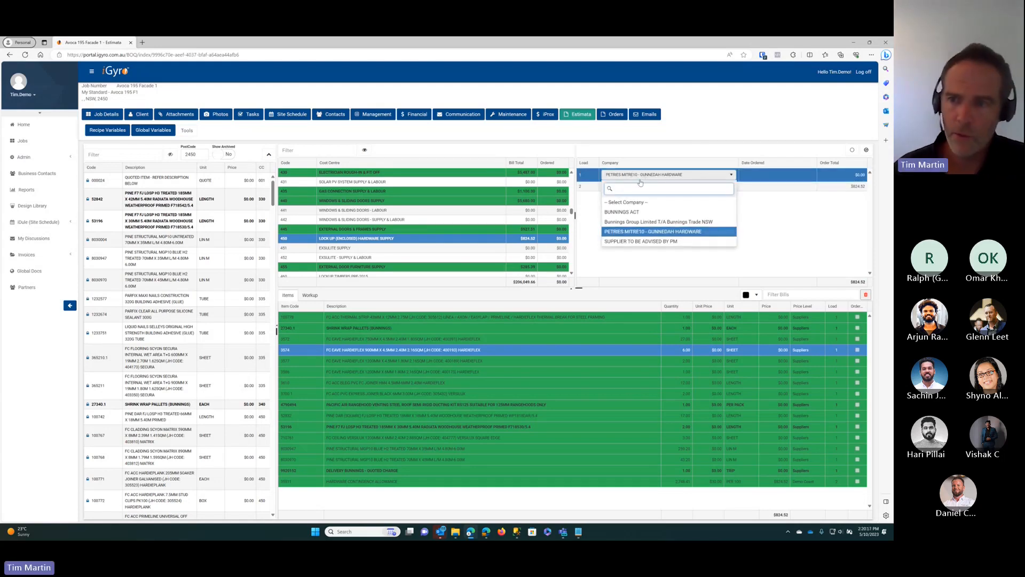
pyautogui.click(705, 221)
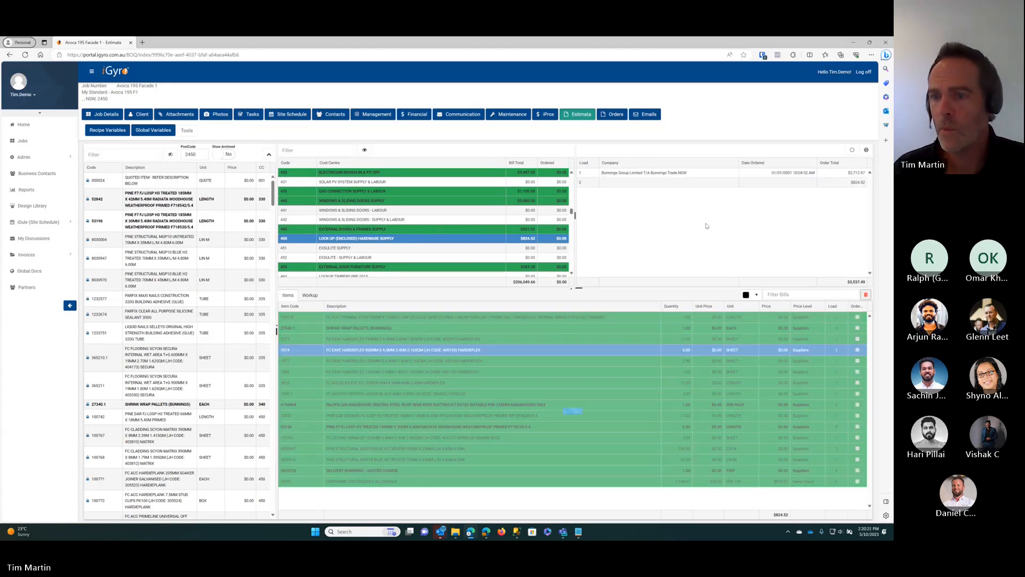
# Open the admin Cost Centres page in a new browser tab, keeping the estimate open, and switch to it
pyautogui.click(27, 158)
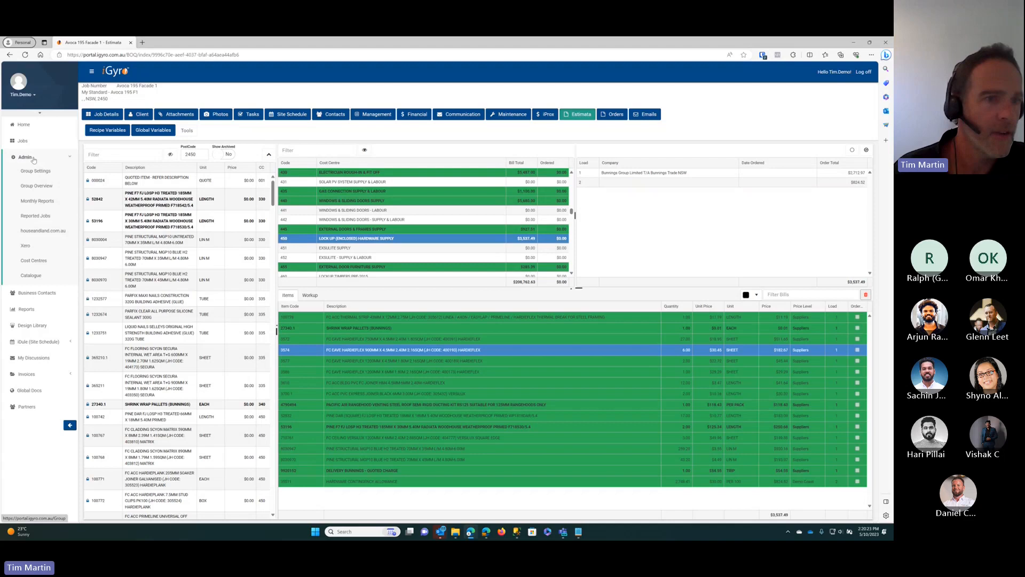
pyautogui.rightClick(36, 260)
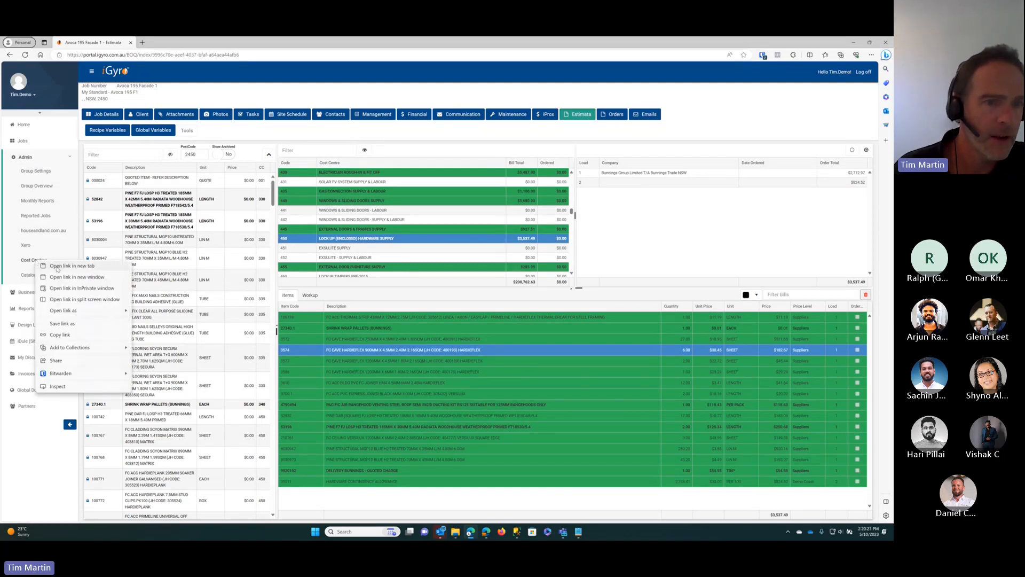
pyautogui.click(57, 267)
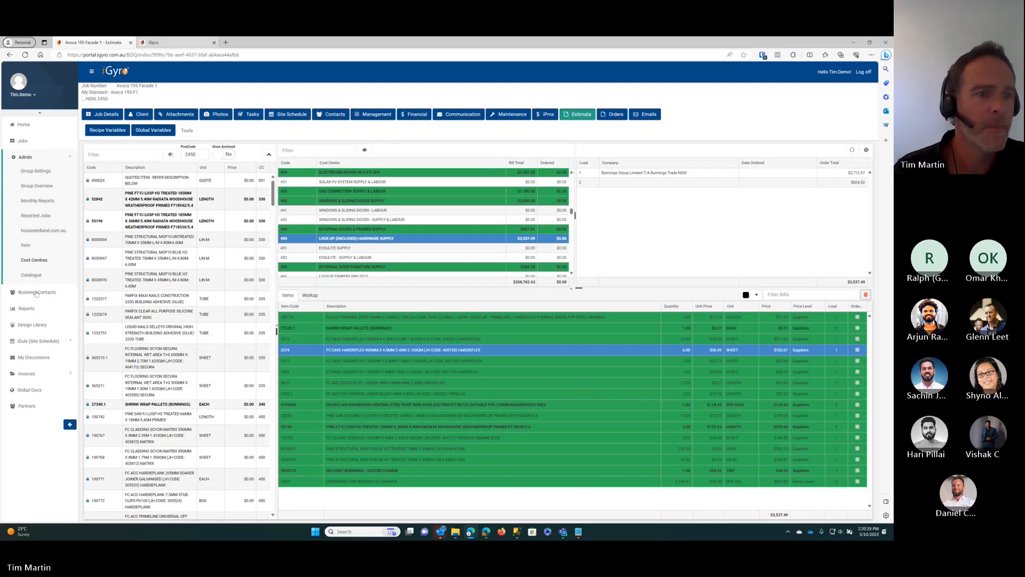
pyautogui.click(166, 43)
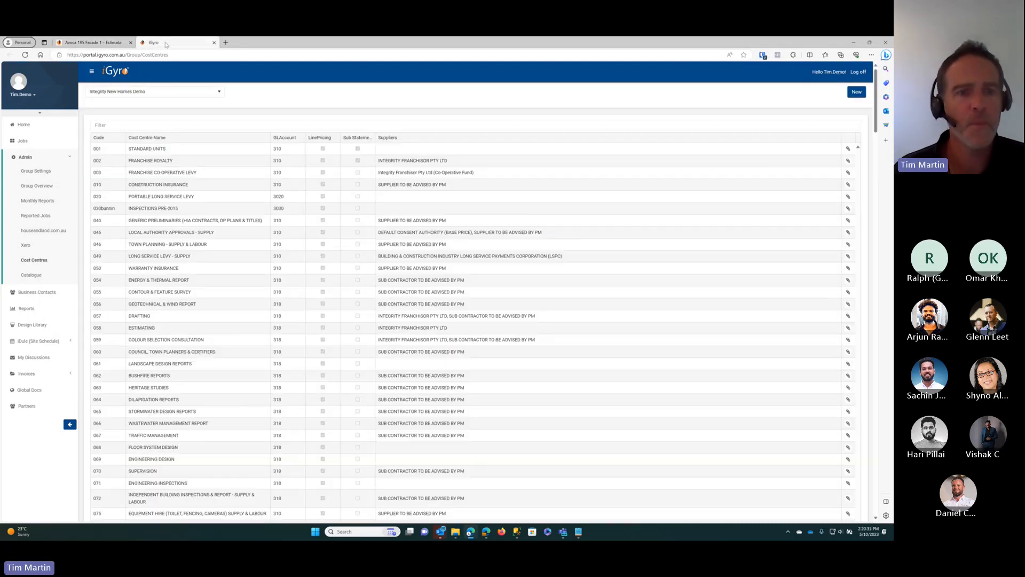
pyautogui.click(116, 46)
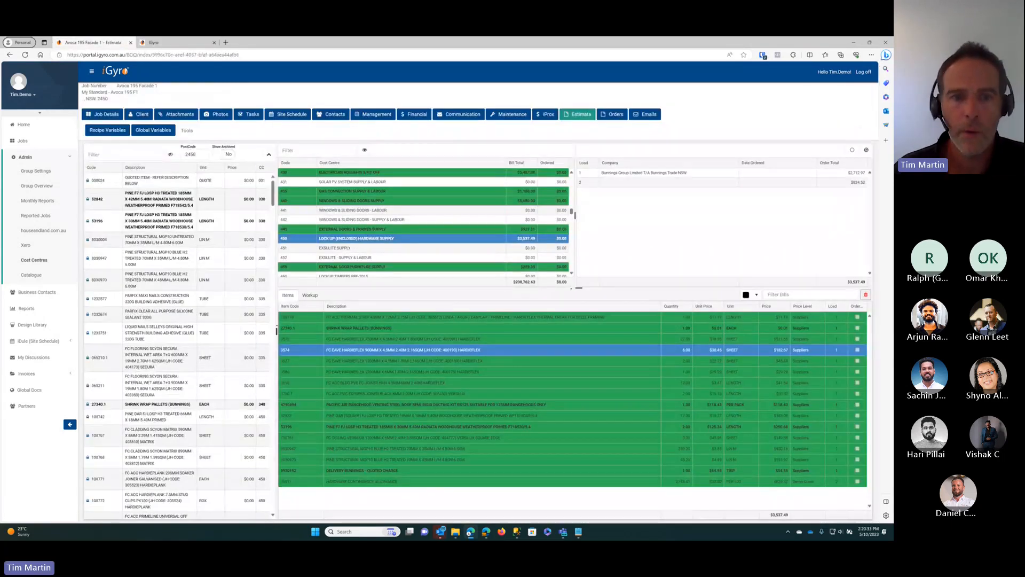
pyautogui.click(166, 43)
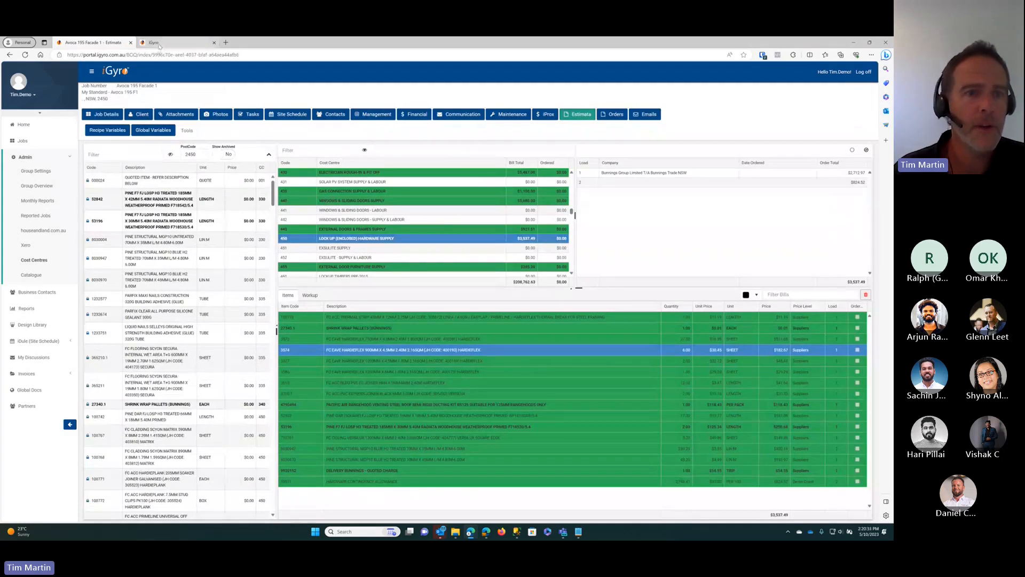
# In cost centre 450 Lock Up (Enclosed) Hardware Supply, remove supplier BUNNINGS ACT, add PETRIES MITRE10 - GUNNEDAH HARDWARE and save the row
pyautogui.scroll(-20, 130, 224)
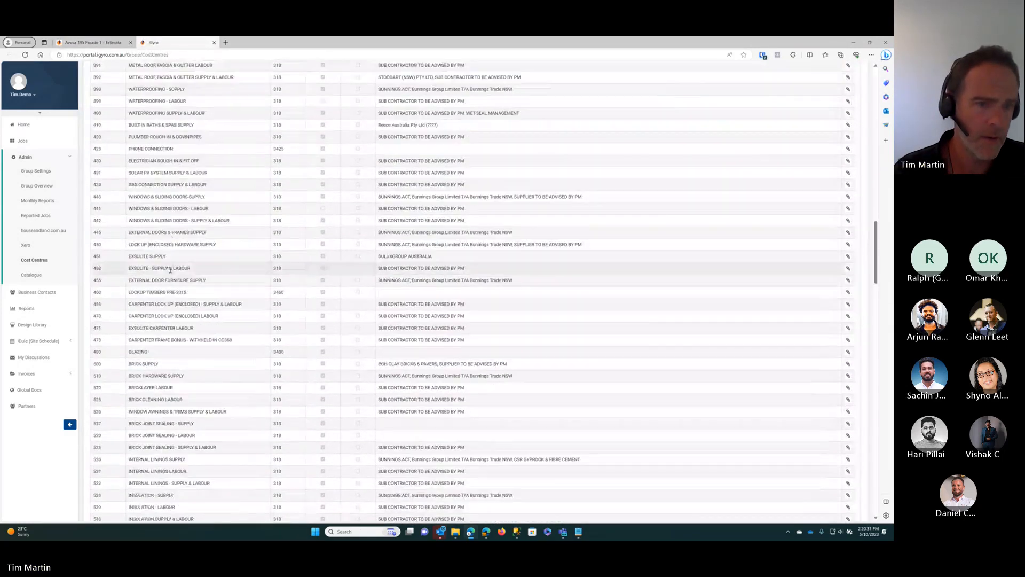
pyautogui.click(299, 245)
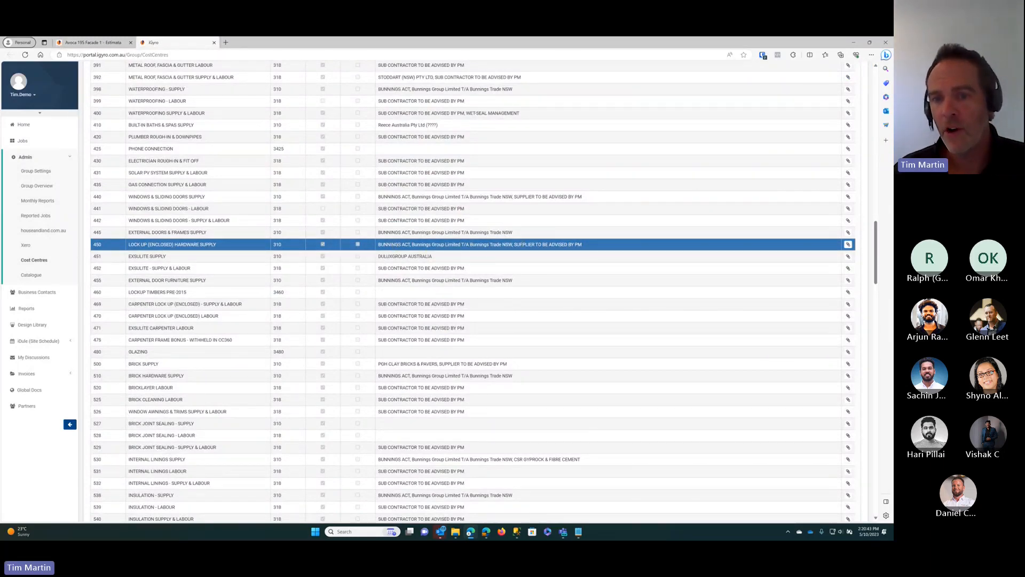
pyautogui.doubleClick(598, 247)
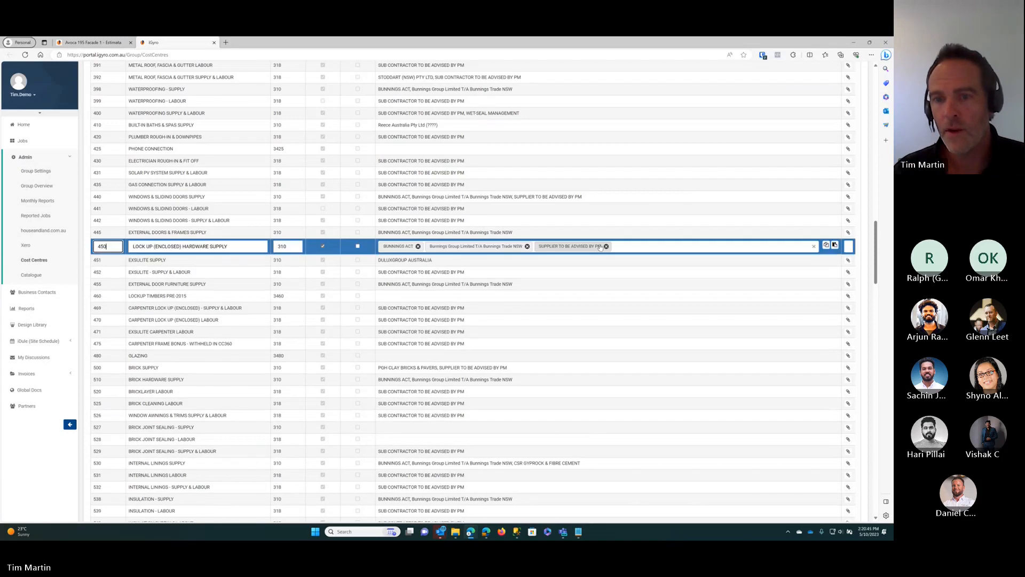
pyautogui.click(418, 246)
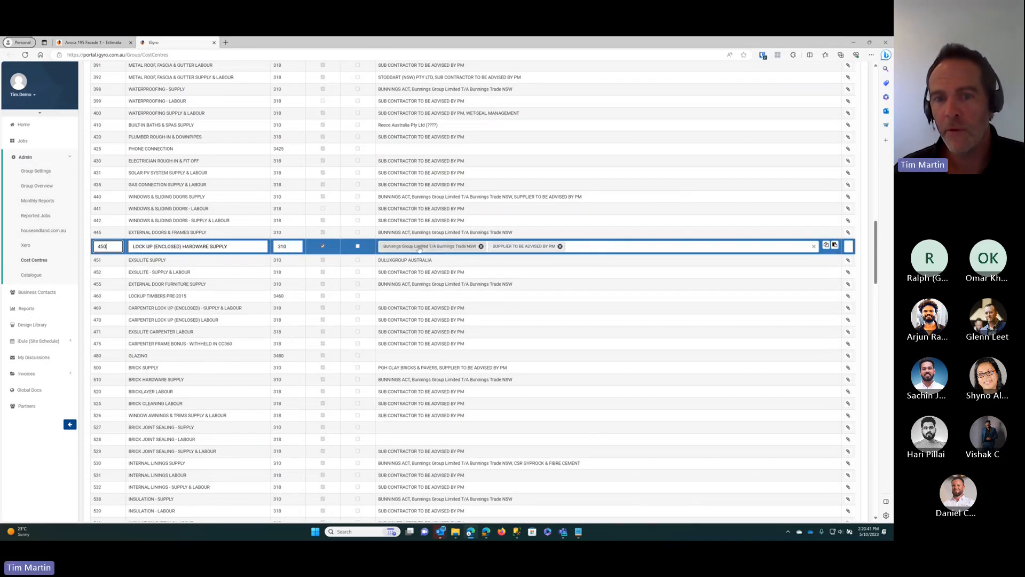
pyautogui.click(585, 246)
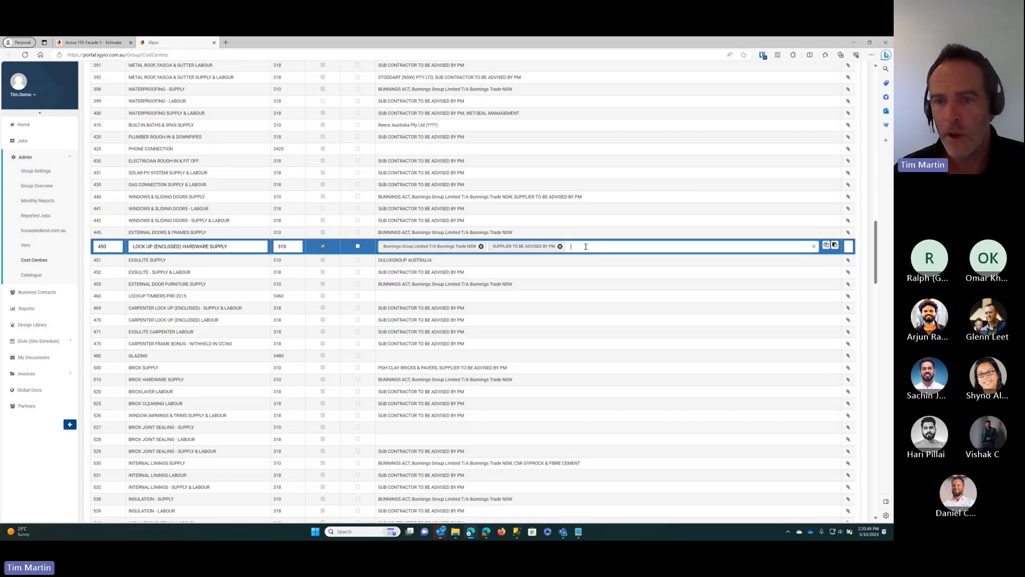
pyautogui.write('mitr')
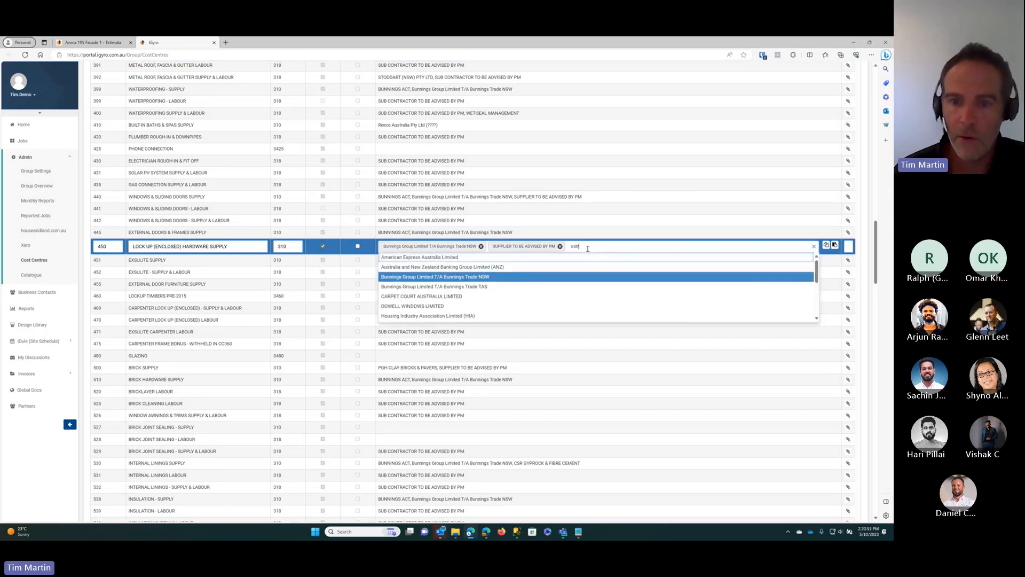
pyautogui.click(526, 258)
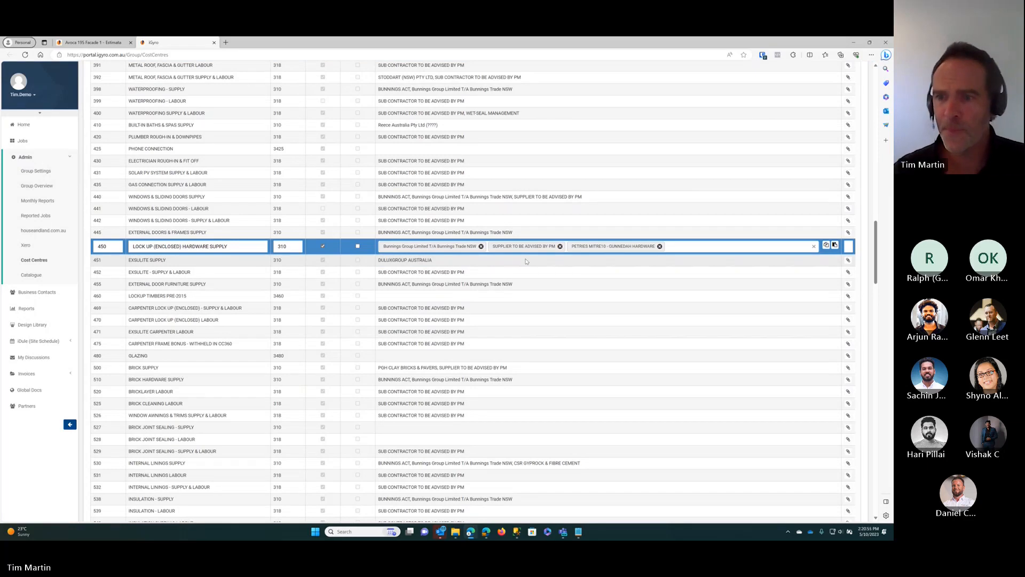
pyautogui.press('Return')
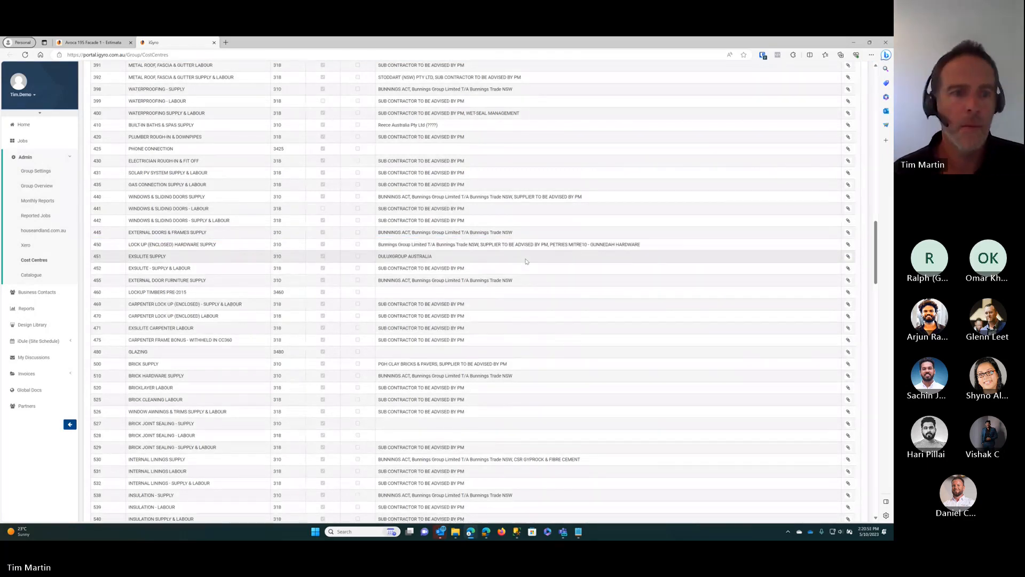
pyautogui.click(529, 246)
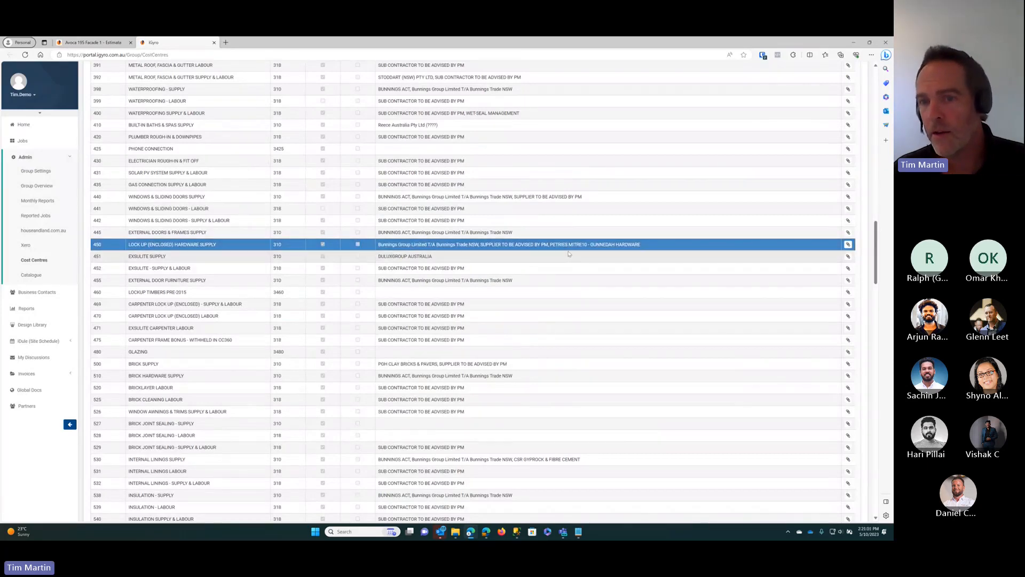
# Return to the Avoca 195 estimate, reload it and reopen cost centre 450 Lock Up (Enclosed) Hardware Supply
pyautogui.click(105, 43)
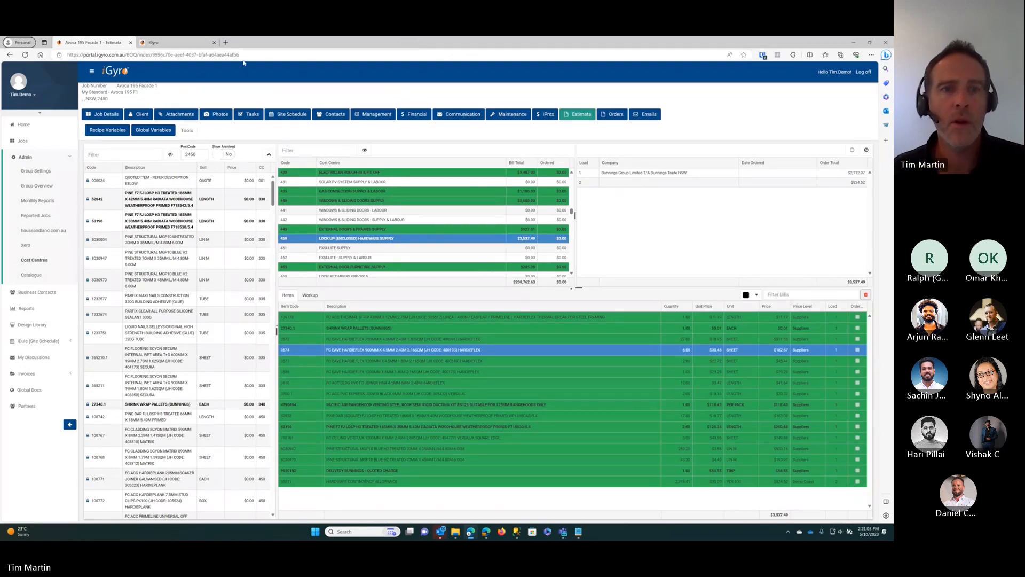
pyautogui.click(263, 54)
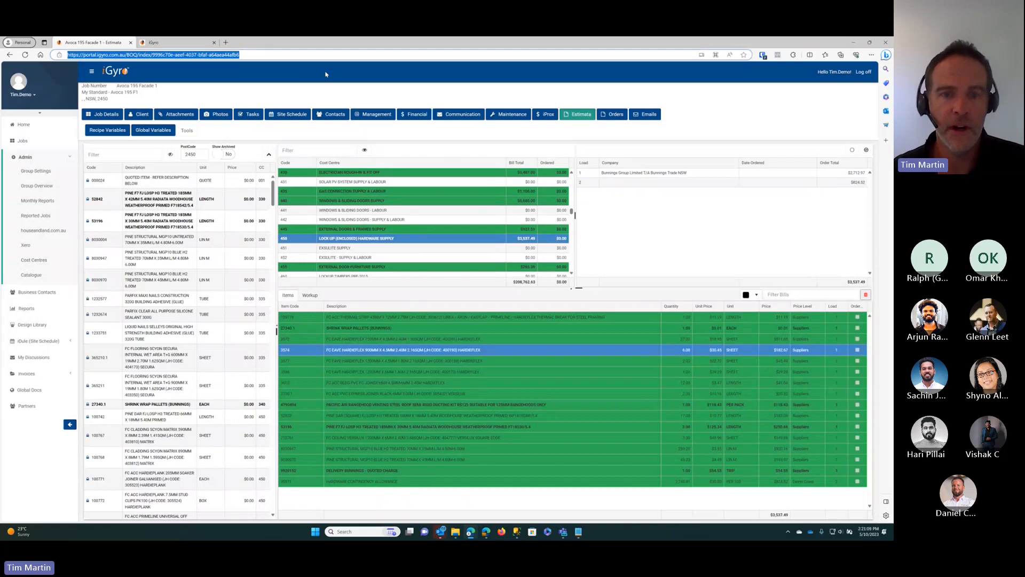
pyautogui.press('Return')
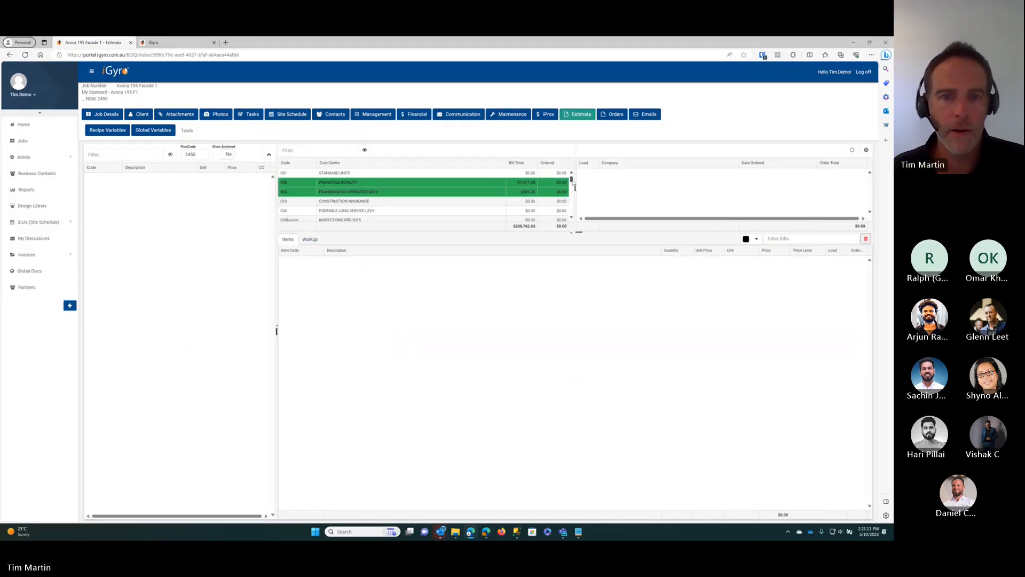
pyautogui.scroll(-8, 573, 184)
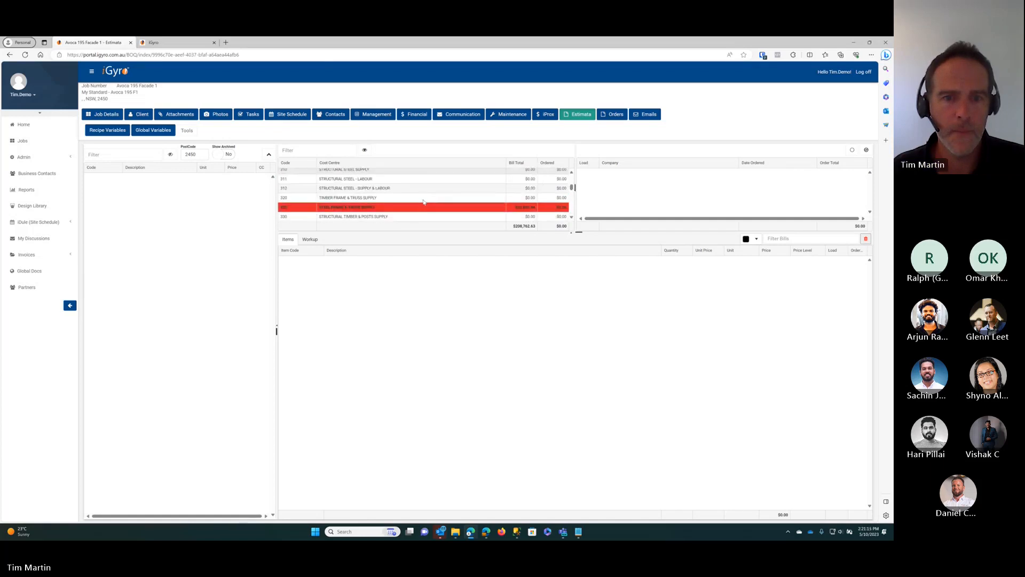
pyautogui.scroll(-6, 424, 201)
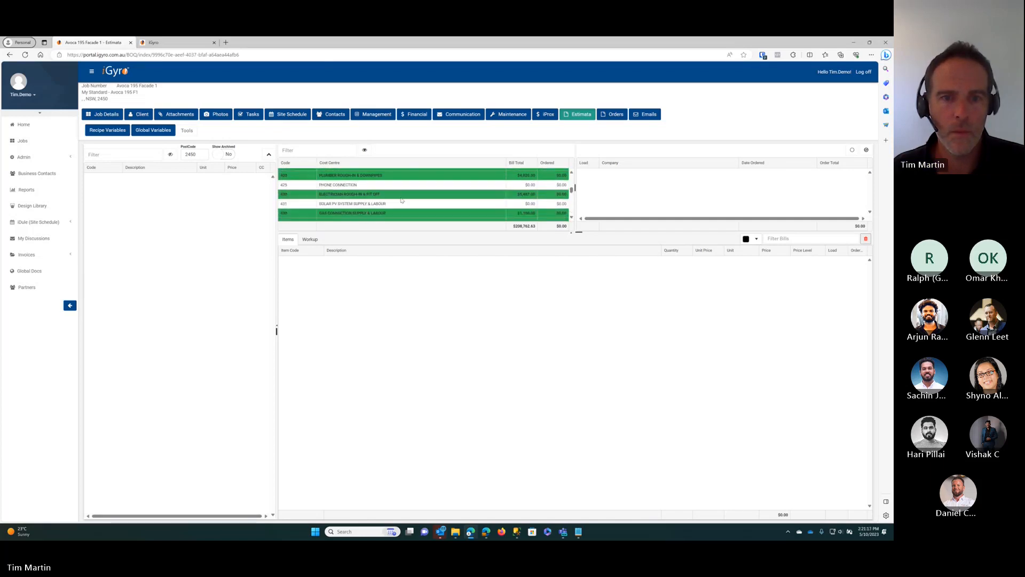
pyautogui.scroll(-5, 401, 200)
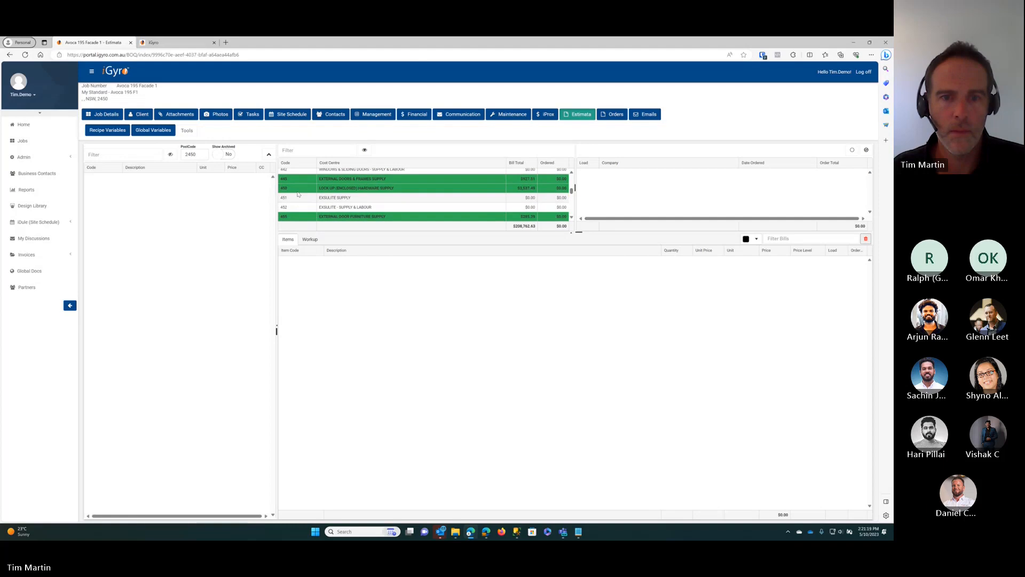
pyautogui.click(298, 190)
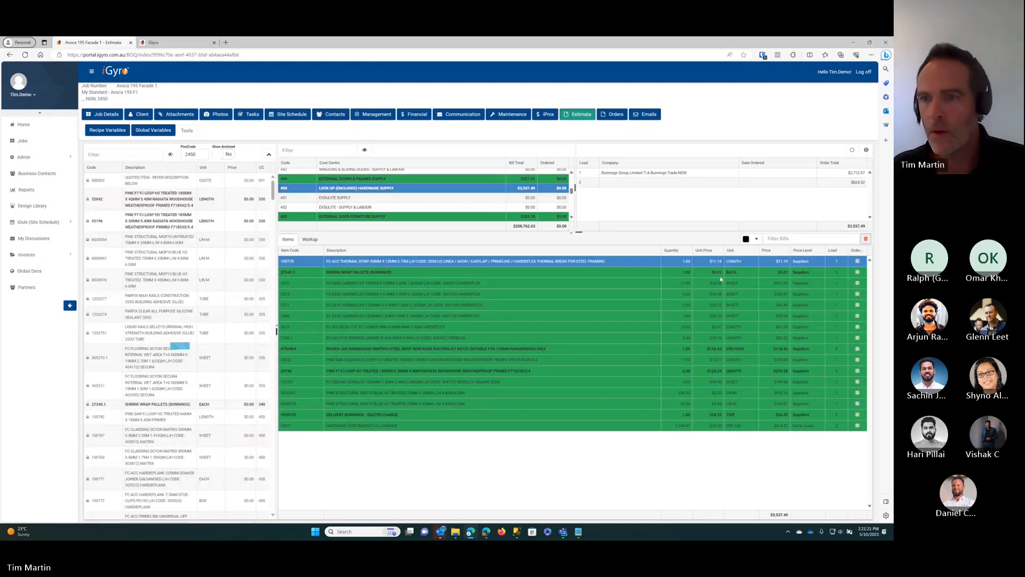
# Check which supplier companies are offered for load 1 of Lock Up (Enclosed) Hardware Supply
pyautogui.click(660, 173)
pyautogui.click(660, 174)
pyautogui.click(660, 175)
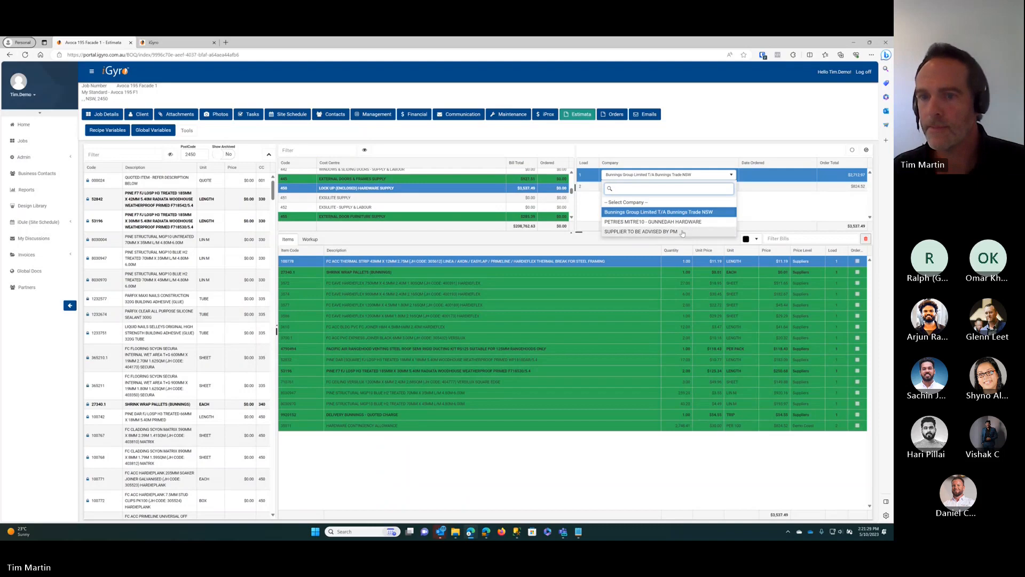
pyautogui.click(717, 176)
pyautogui.click(717, 176)
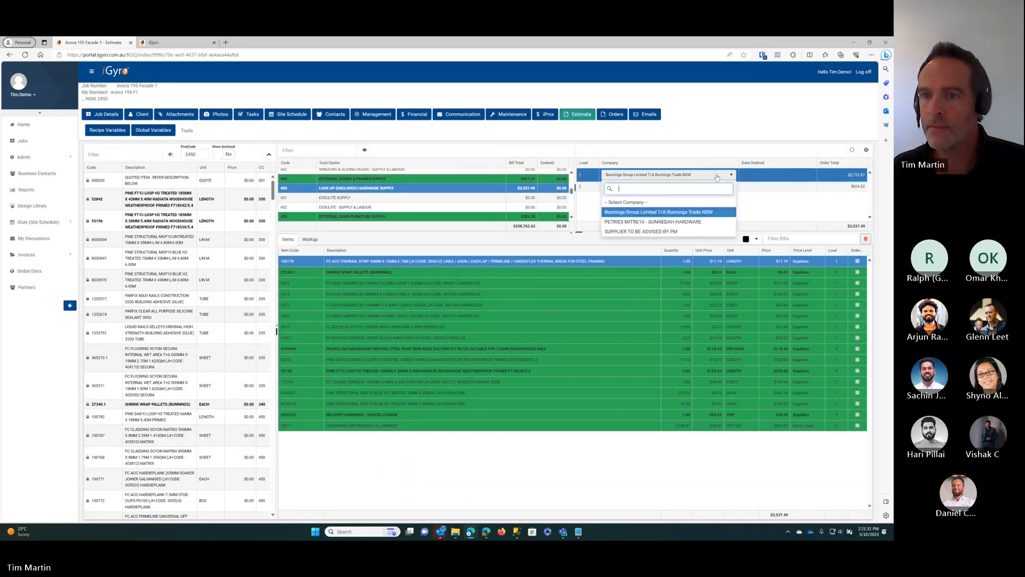
# Review the job's global variables, including BrickMortarColour and BrickJointType, and close the list
pyautogui.click(717, 177)
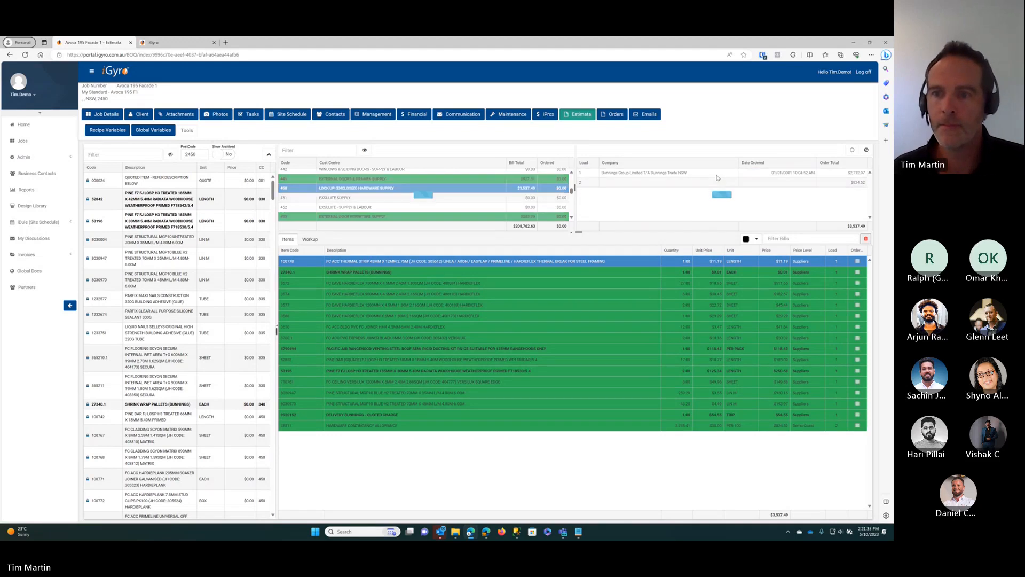
pyautogui.click(167, 131)
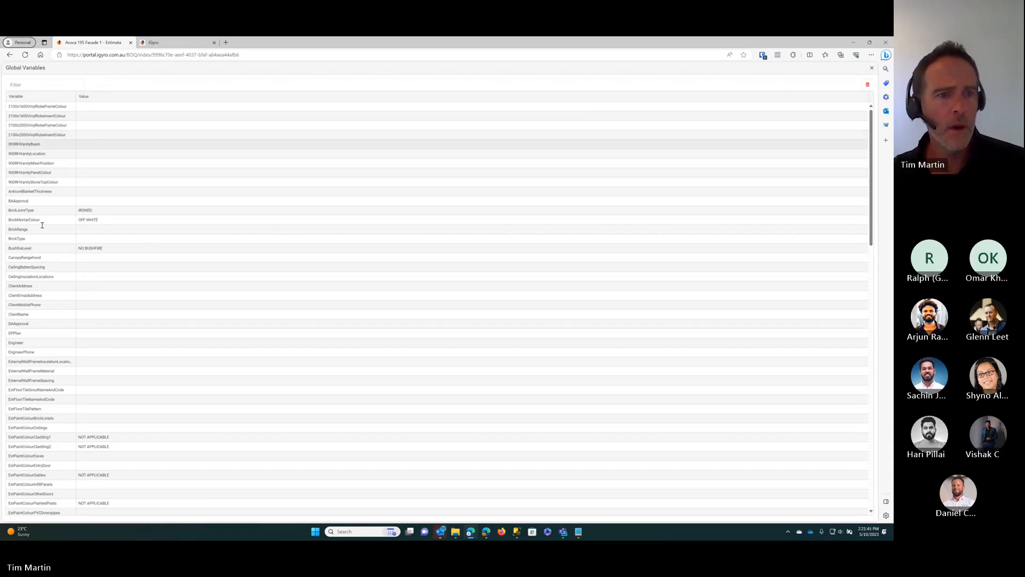
pyautogui.click(22, 221)
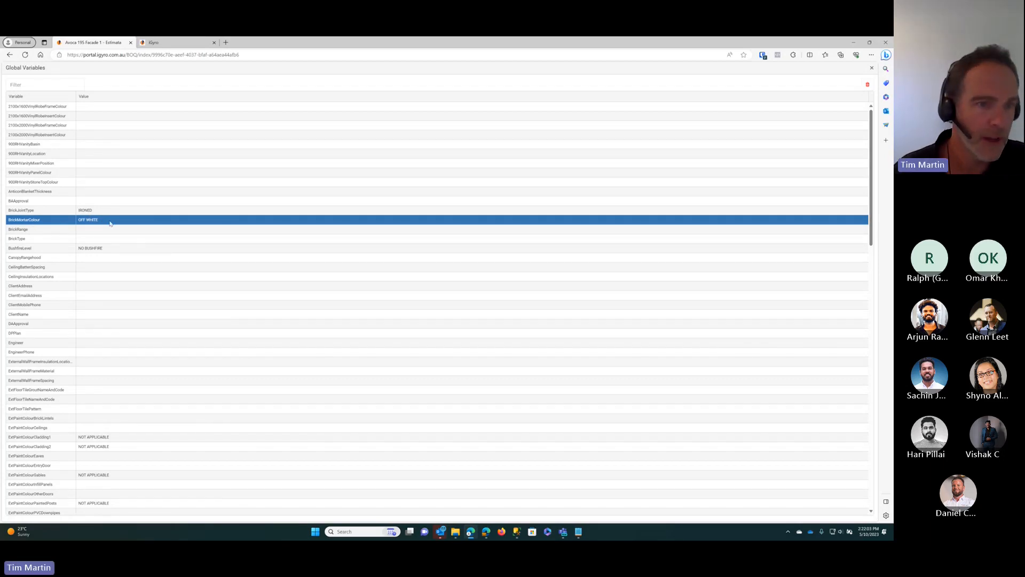
pyautogui.click(72, 212)
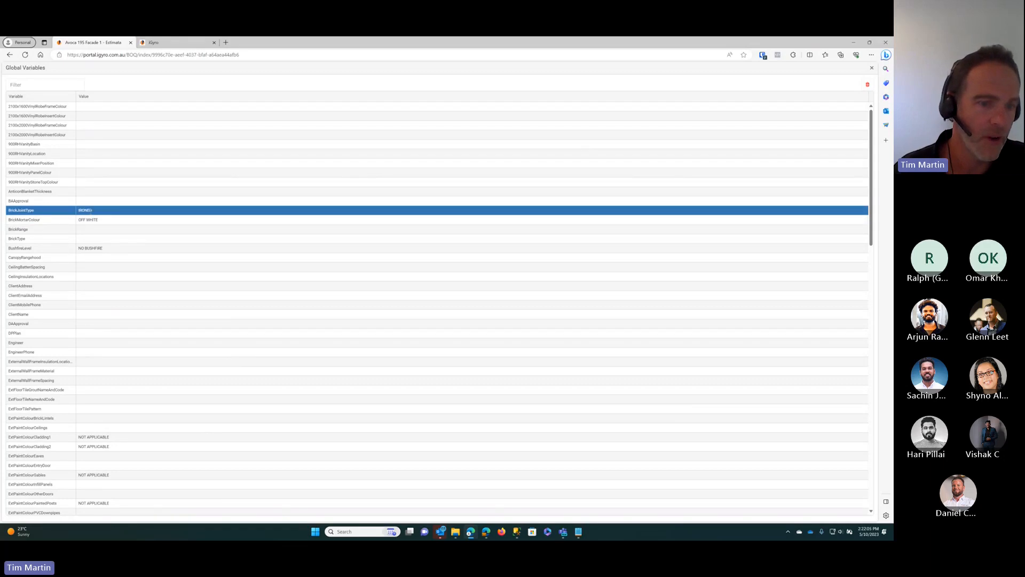
pyautogui.scroll(-5, 61, 258)
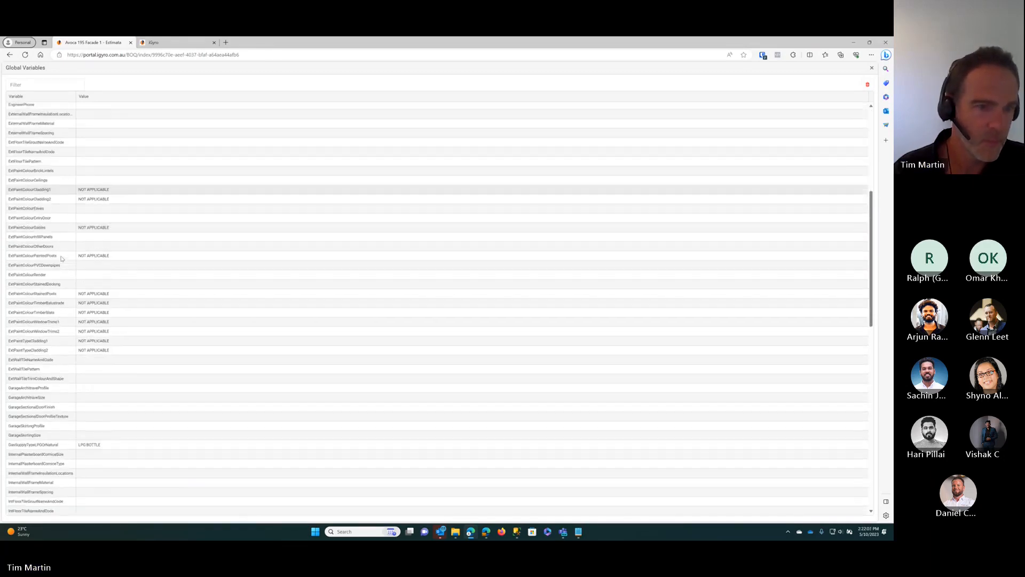
pyautogui.scroll(-4, 61, 258)
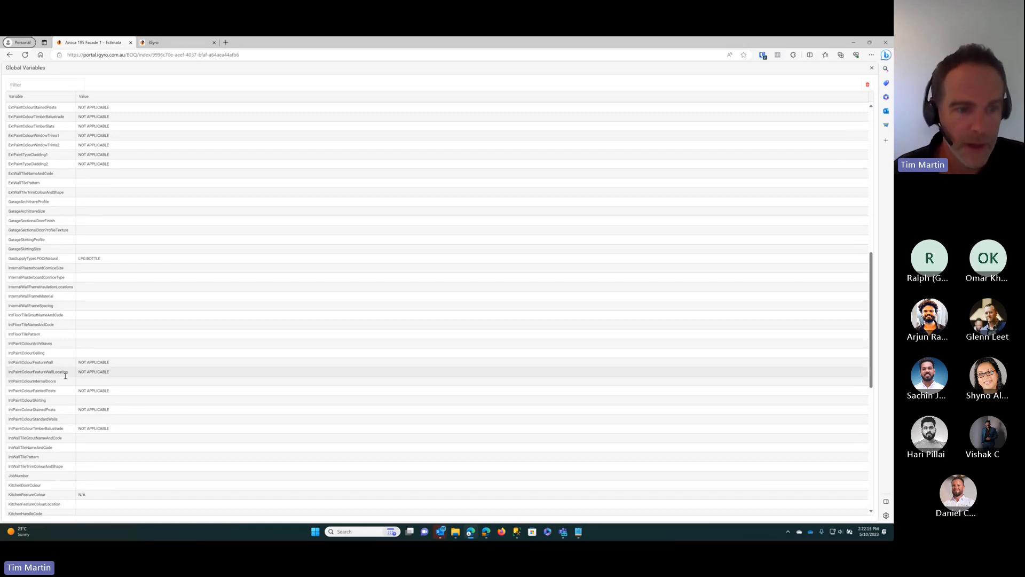
pyautogui.scroll(9, 71, 228)
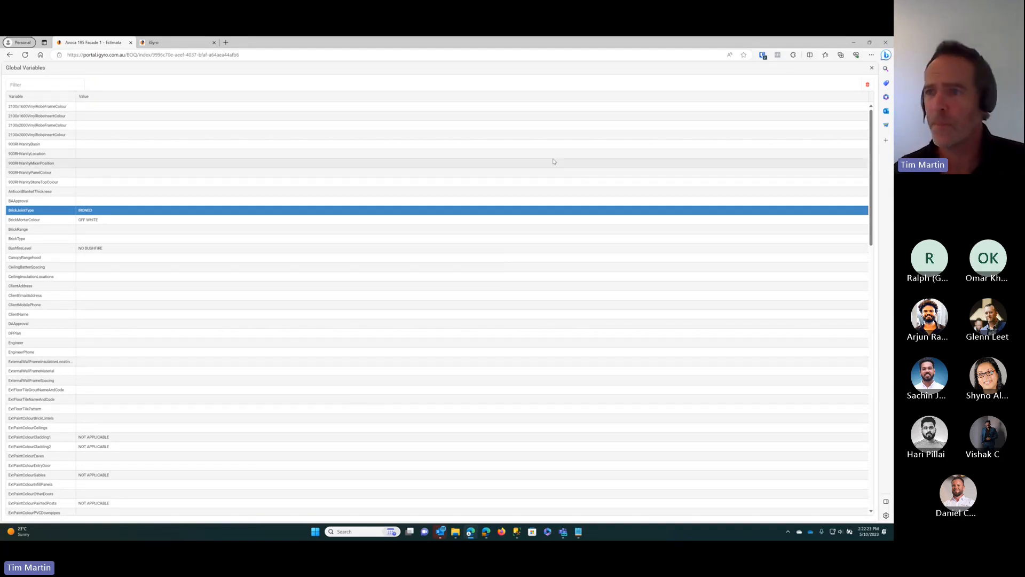
pyautogui.click(872, 69)
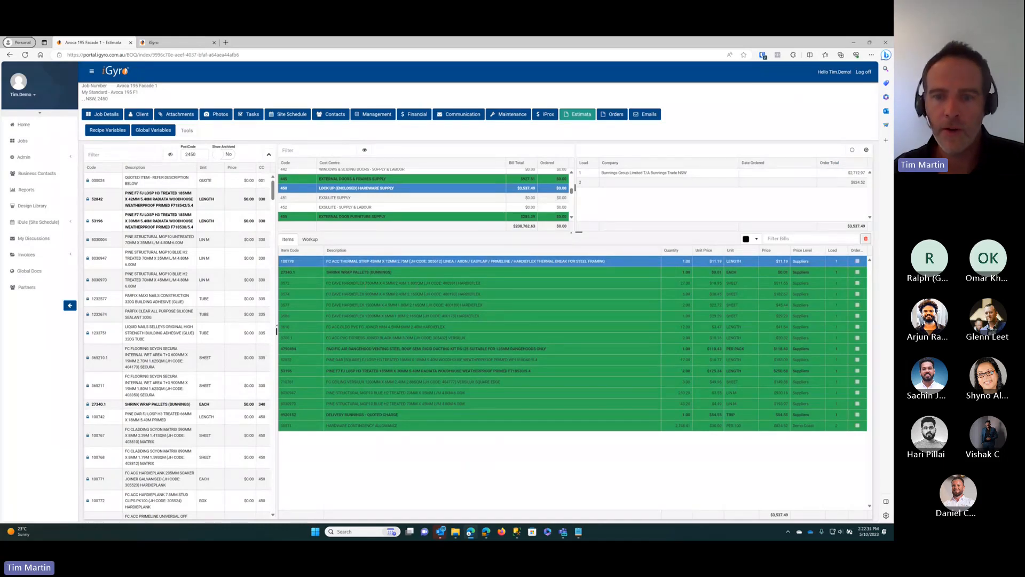
# Assign SUPPLIER TO BE ADVISED BY PM as the company for load 2, which holds the Hardware Contingency Allowance
pyautogui.click(627, 283)
pyautogui.click(609, 174)
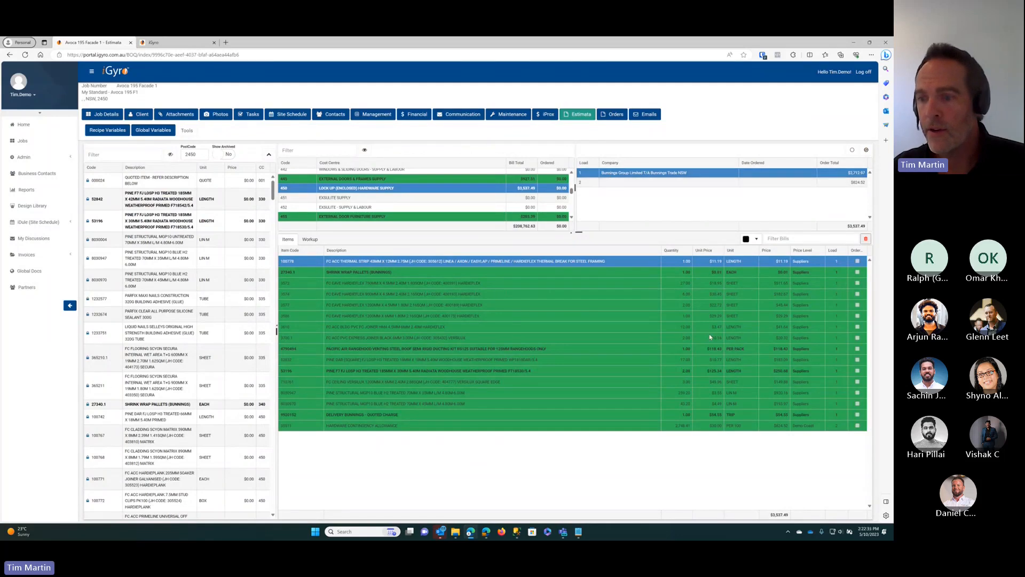
pyautogui.click(349, 426)
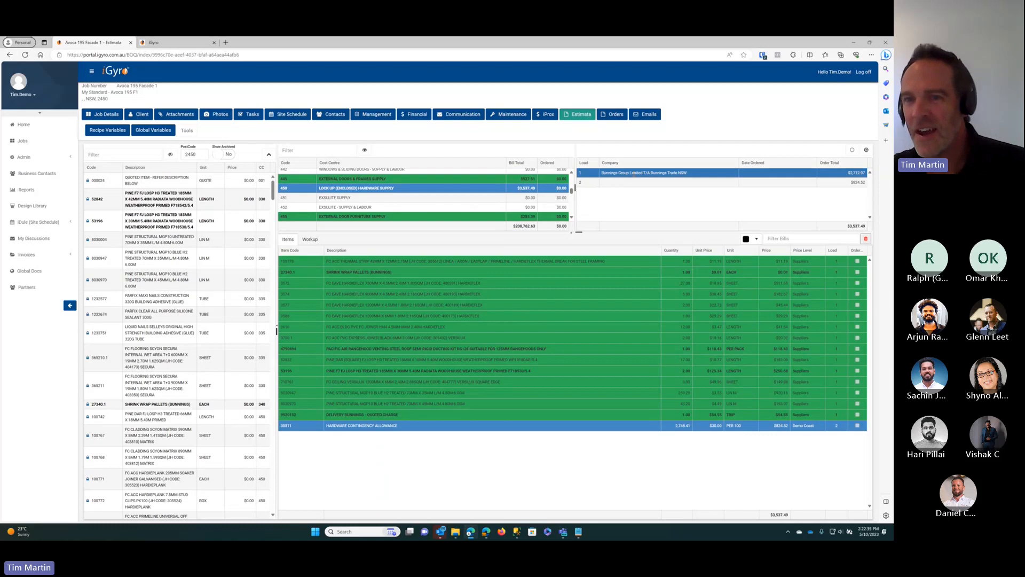
pyautogui.click(628, 184)
pyautogui.click(629, 185)
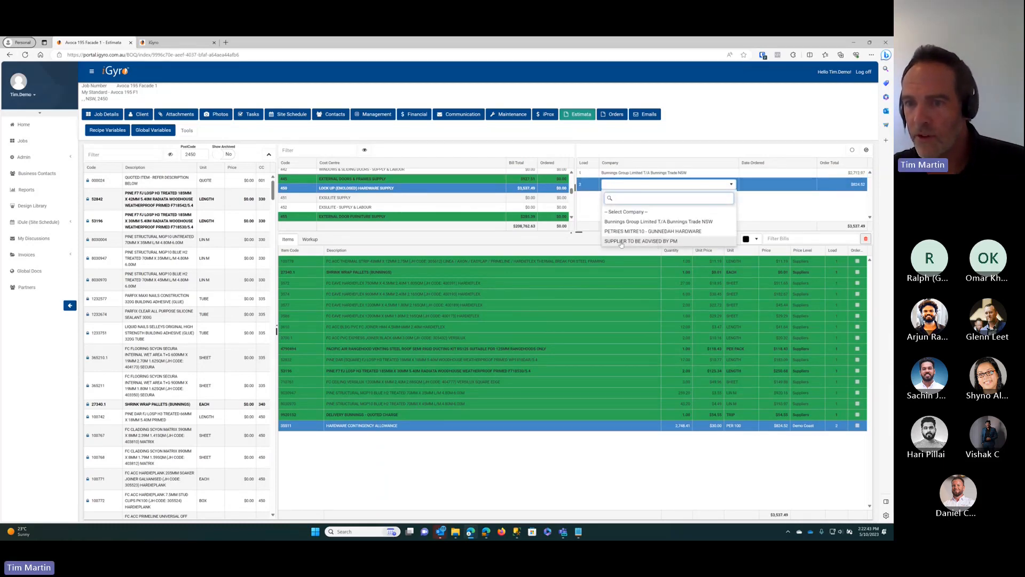
pyautogui.click(628, 241)
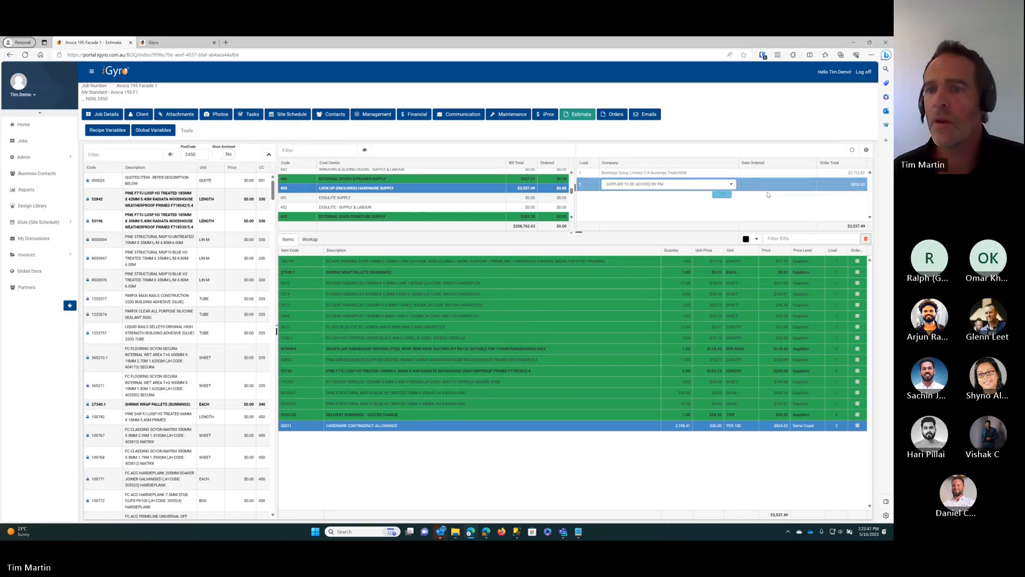
# Place the order for load 1 with Bunnings Group Limited T/A Bunnings Trade NSW and look over its item lines
pyautogui.click(594, 173)
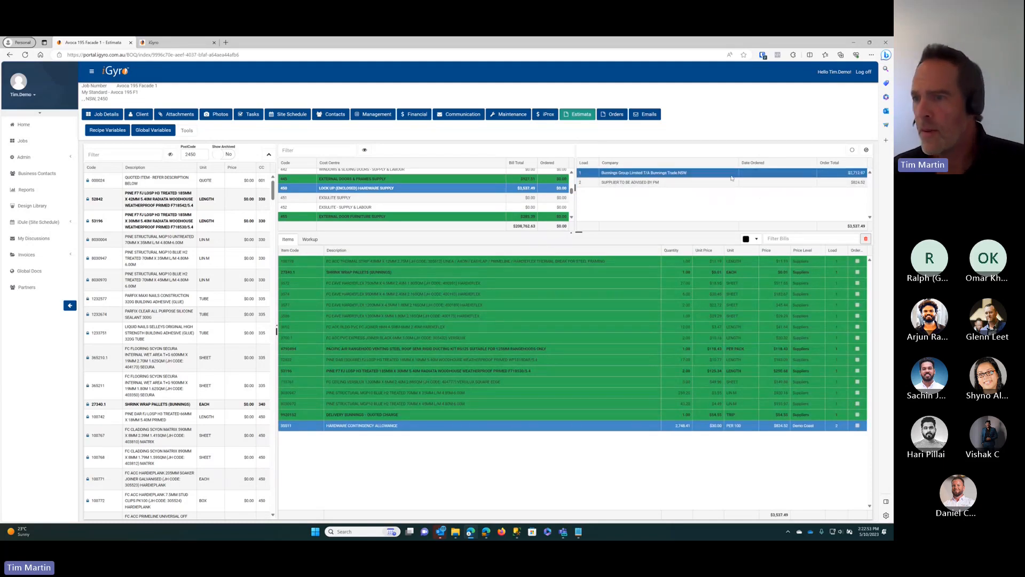
pyautogui.click(866, 150)
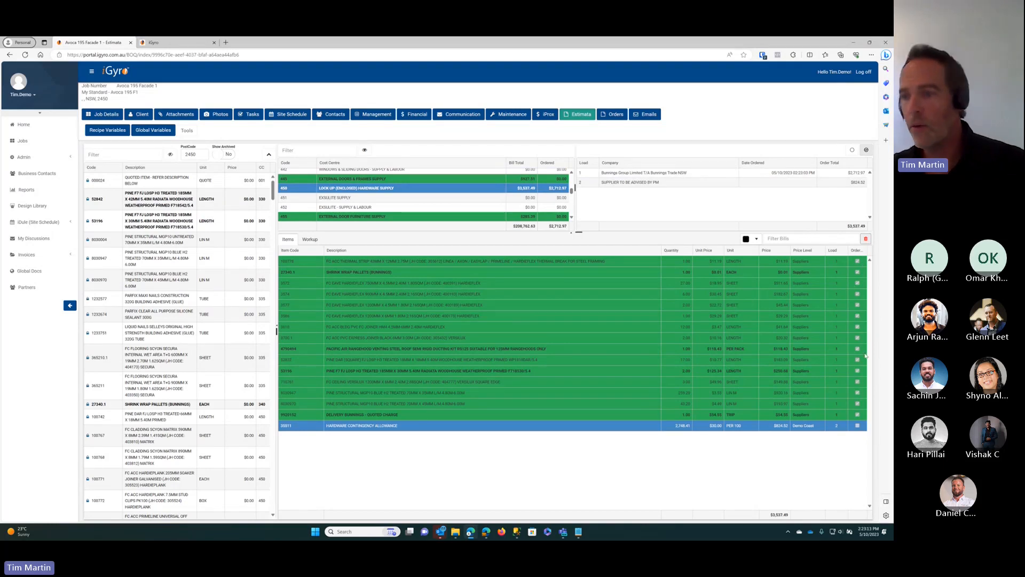
pyautogui.click(678, 296)
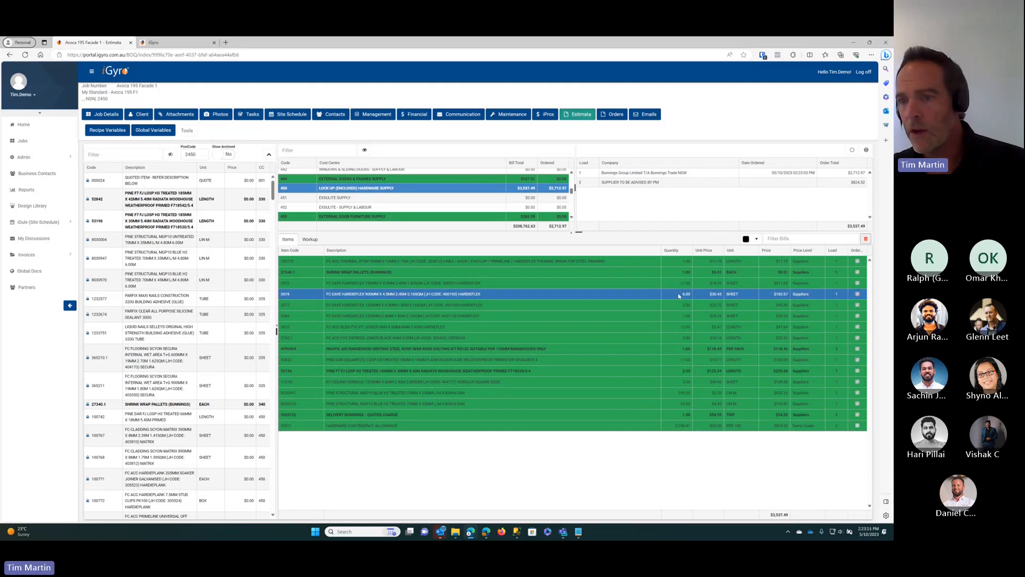
pyautogui.click(709, 306)
pyautogui.click(707, 339)
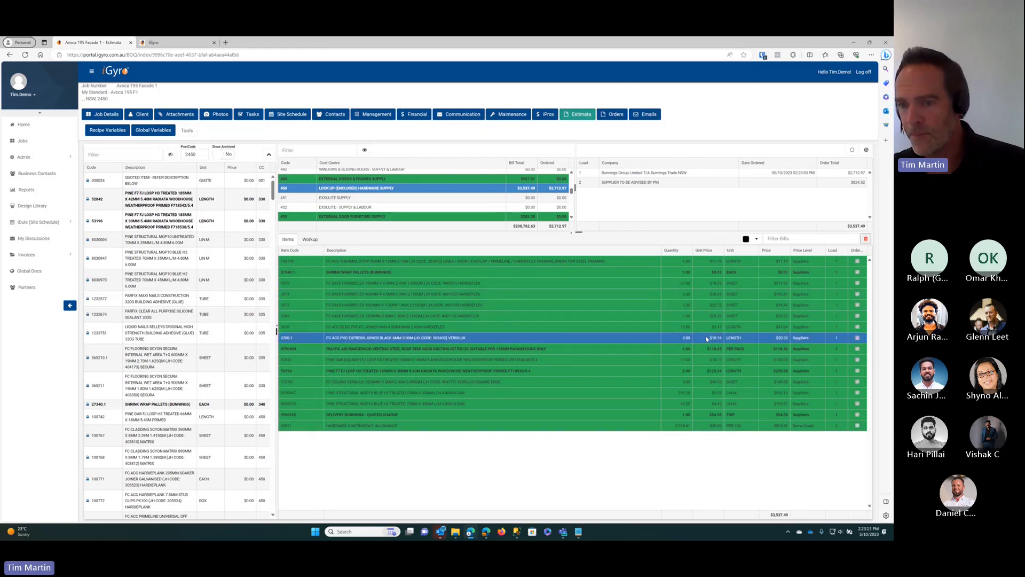
pyautogui.click(695, 383)
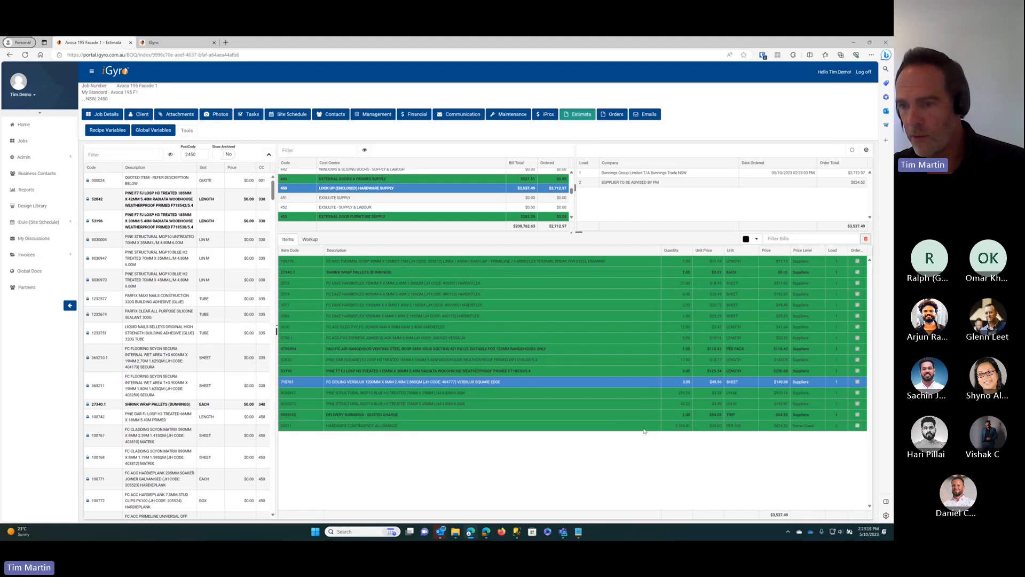
# Save the Hardware Contingency Allowance line with a unit price of 30 and place the order for load 2
pyautogui.click(838, 428)
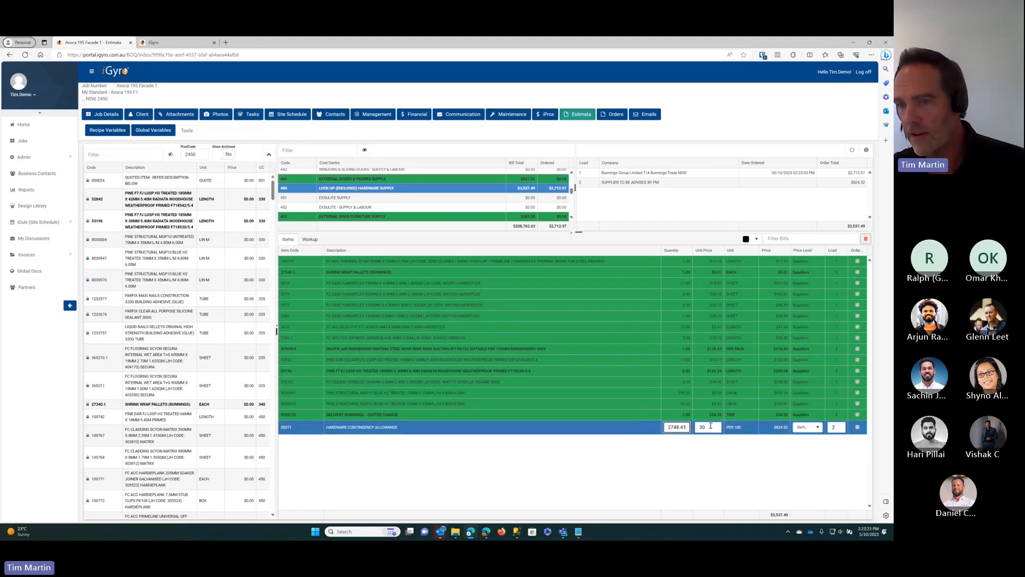
pyautogui.click(711, 425)
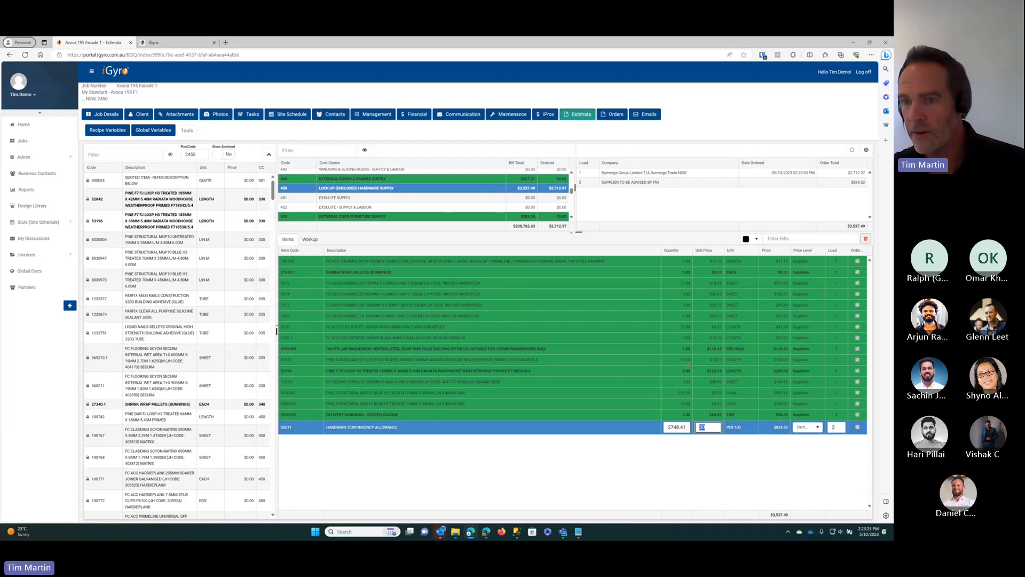
pyautogui.click(683, 427)
pyautogui.click(710, 429)
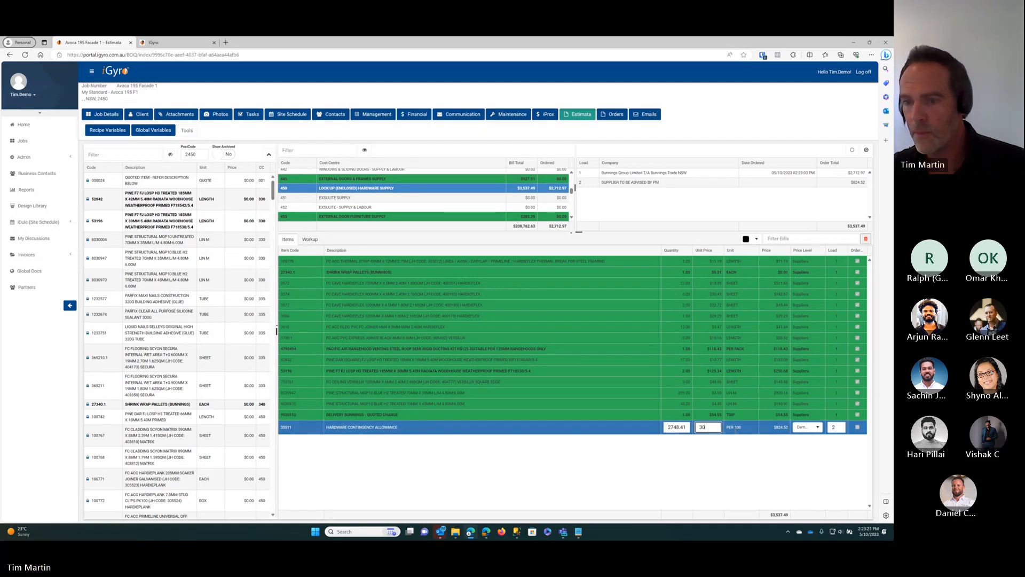
pyautogui.press('Return')
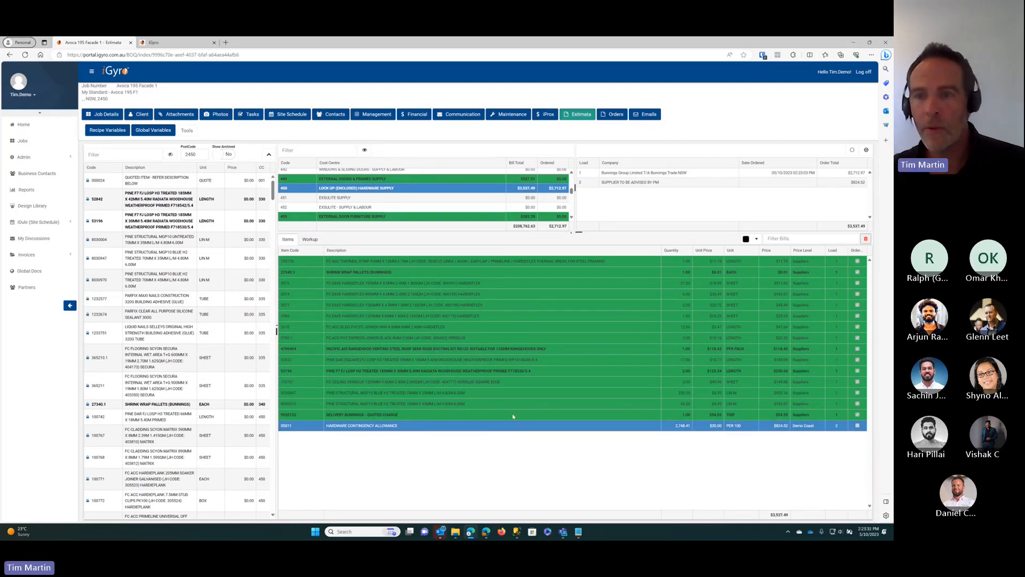
pyautogui.click(838, 182)
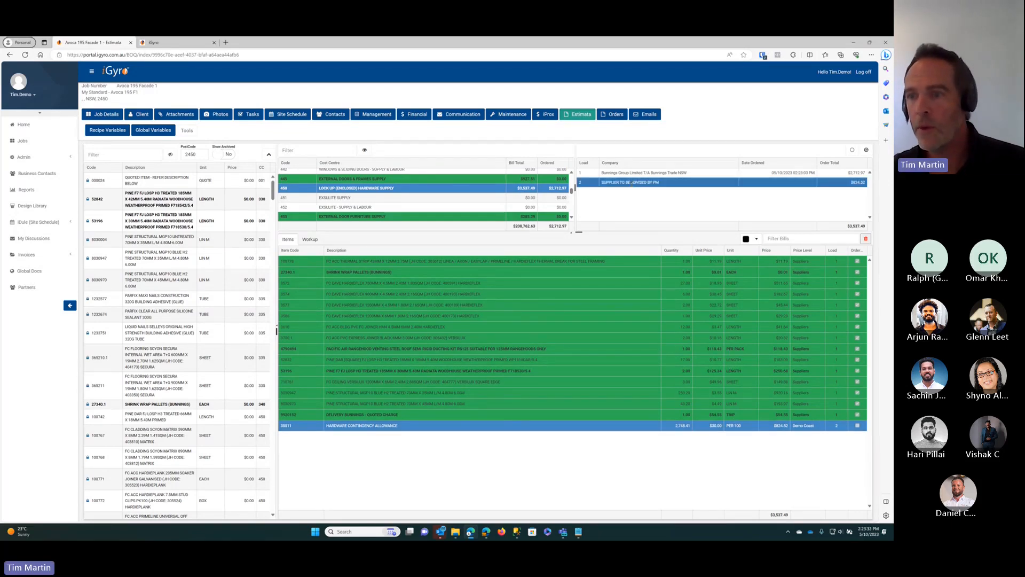
pyautogui.click(866, 150)
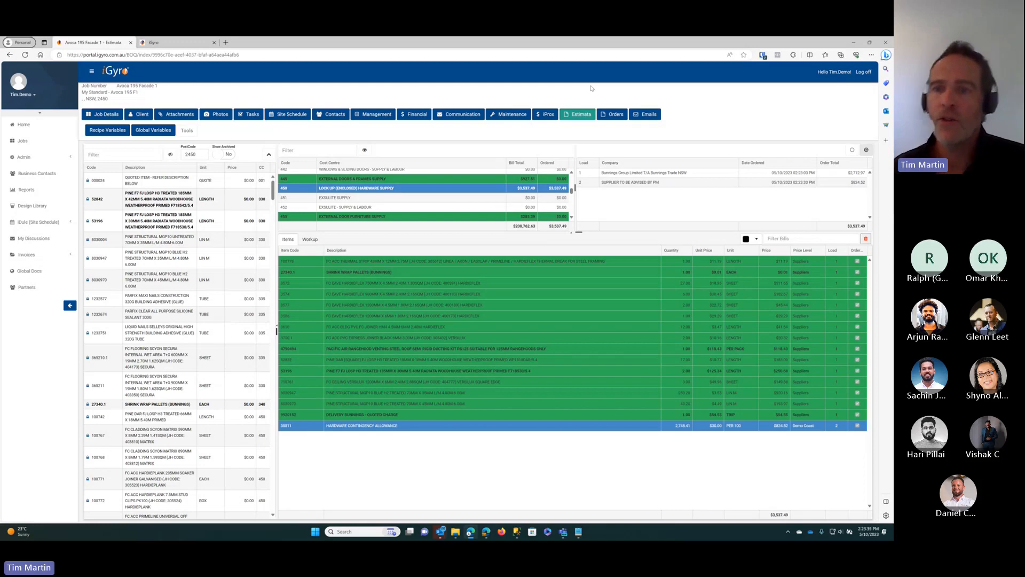
# Open the job's orders list and examine the load 1 and load 2 orders for Lock Up (Enclosed) Hardware Supply
pyautogui.click(618, 116)
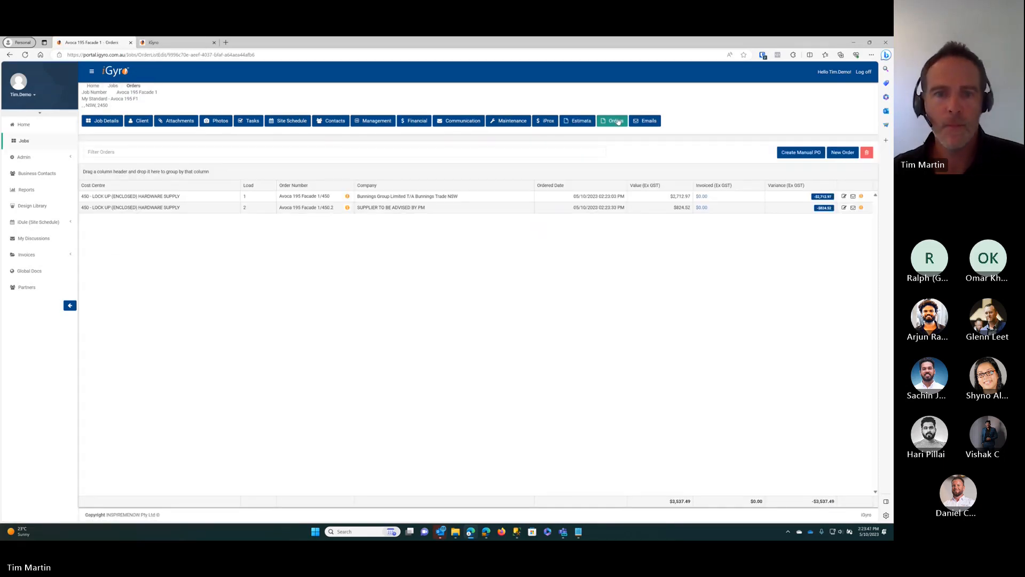
pyautogui.click(286, 199)
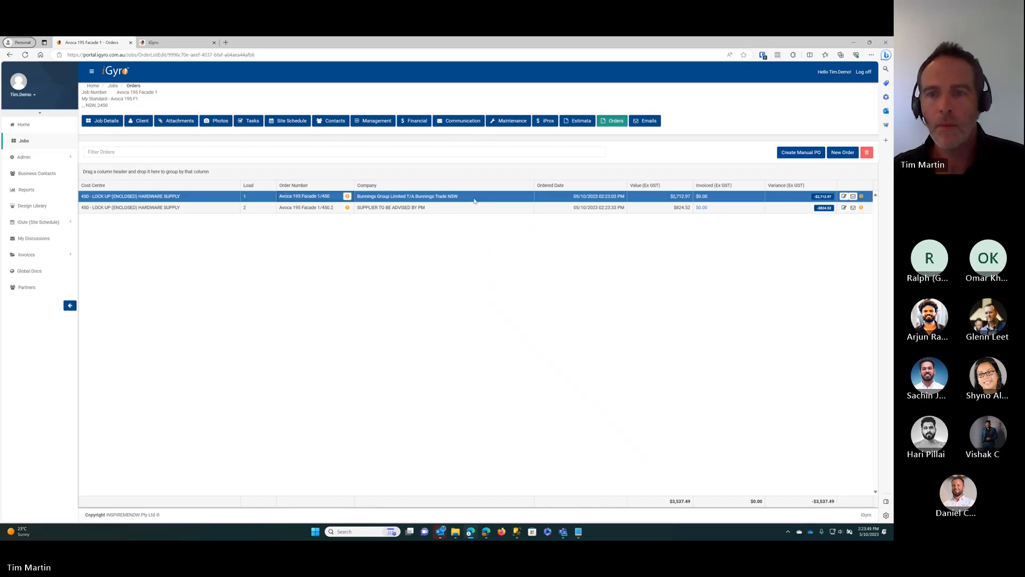
pyautogui.click(550, 209)
pyautogui.click(499, 197)
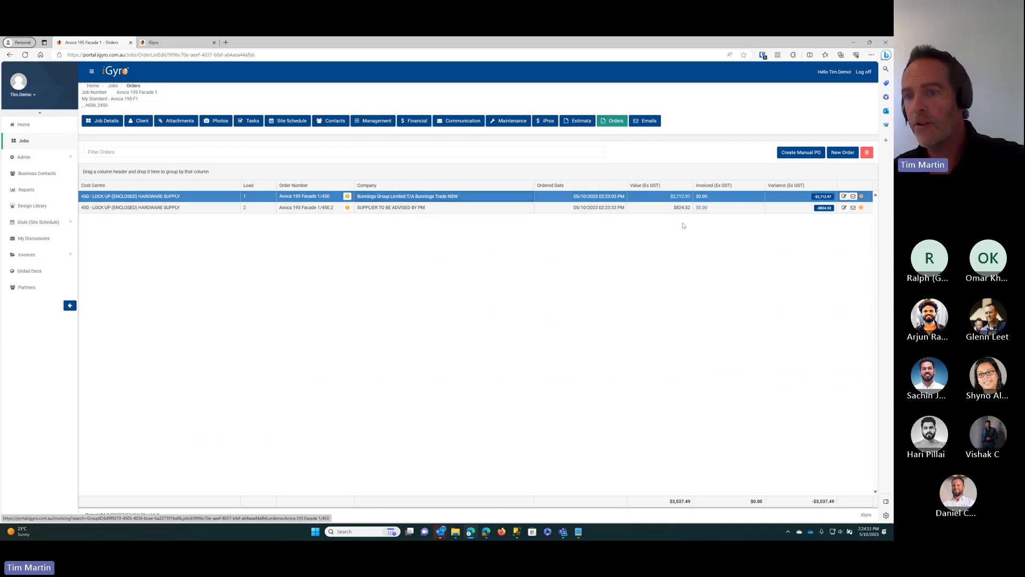
# Look up the invoices for the load 1 order in a new browser tab, close it and return to the orders list
pyautogui.rightClick(703, 197)
pyautogui.click(740, 202)
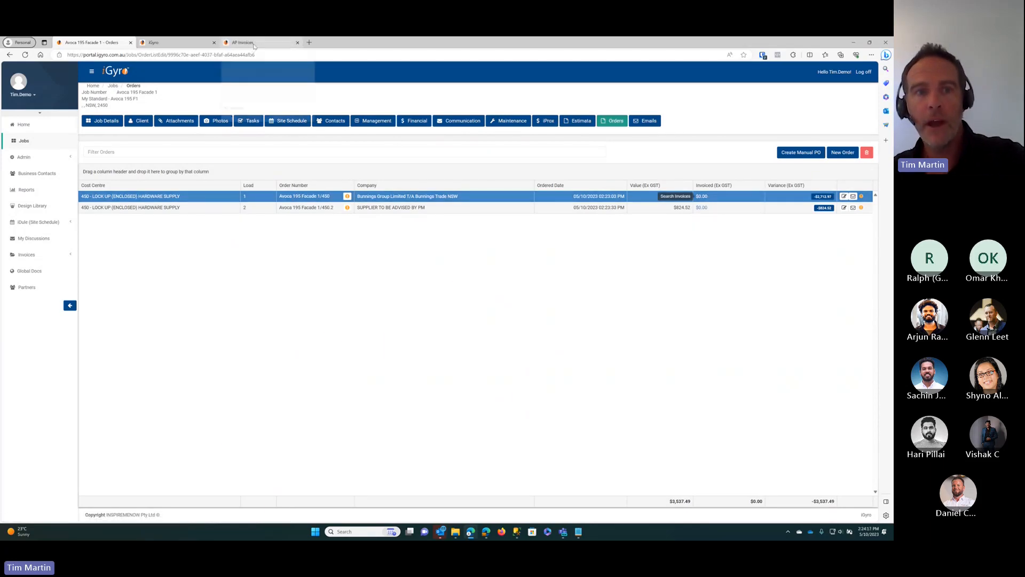
pyautogui.click(254, 44)
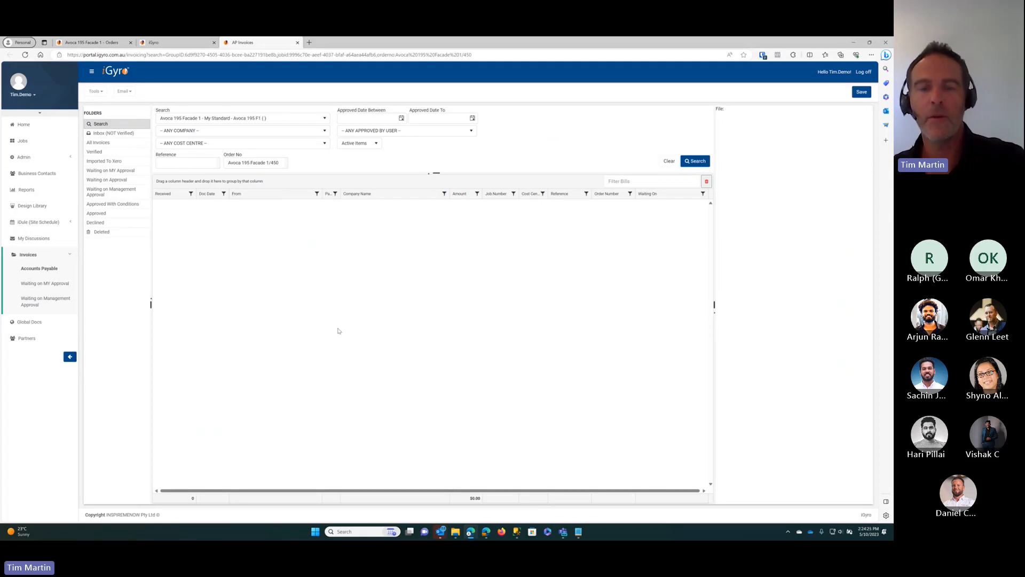
pyautogui.click(298, 42)
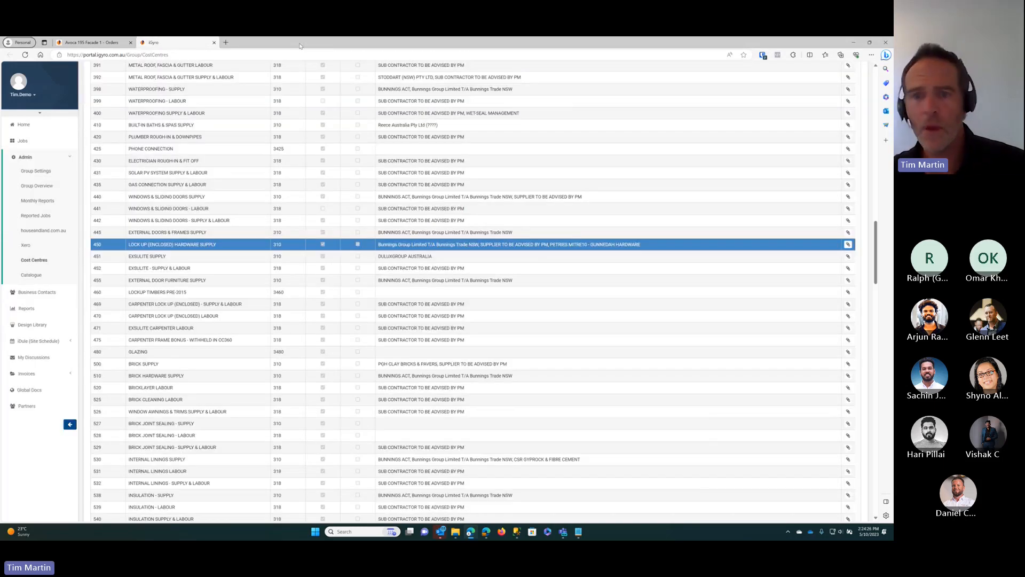
pyautogui.click(115, 44)
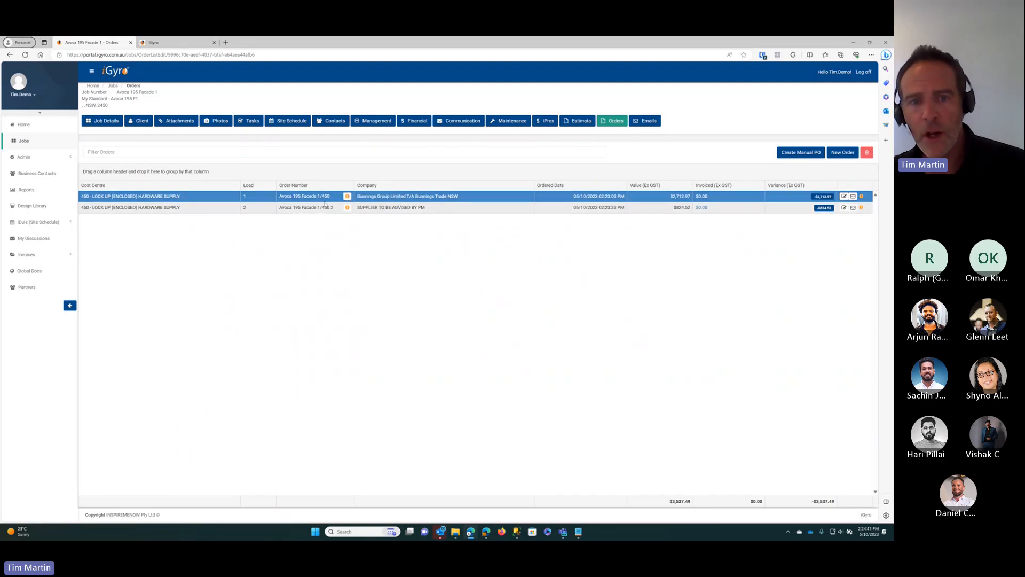
# Generate PDF orders for both the load 1 and load 2 orders together
pyautogui.keyDown('ctrl'); pyautogui.click(250, 208); pyautogui.keyUp('ctrl')
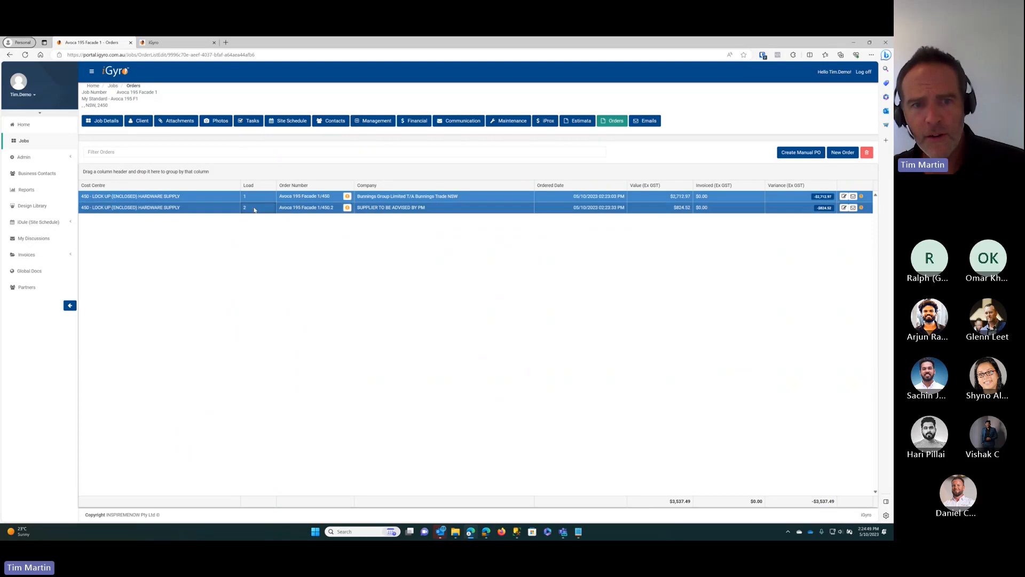
pyautogui.rightClick(256, 210)
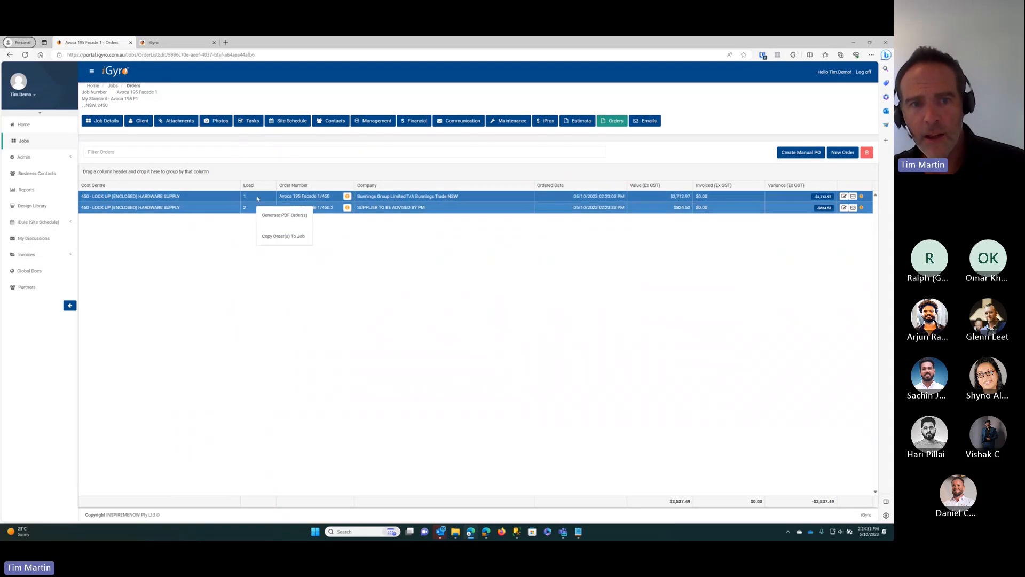
pyautogui.click(284, 218)
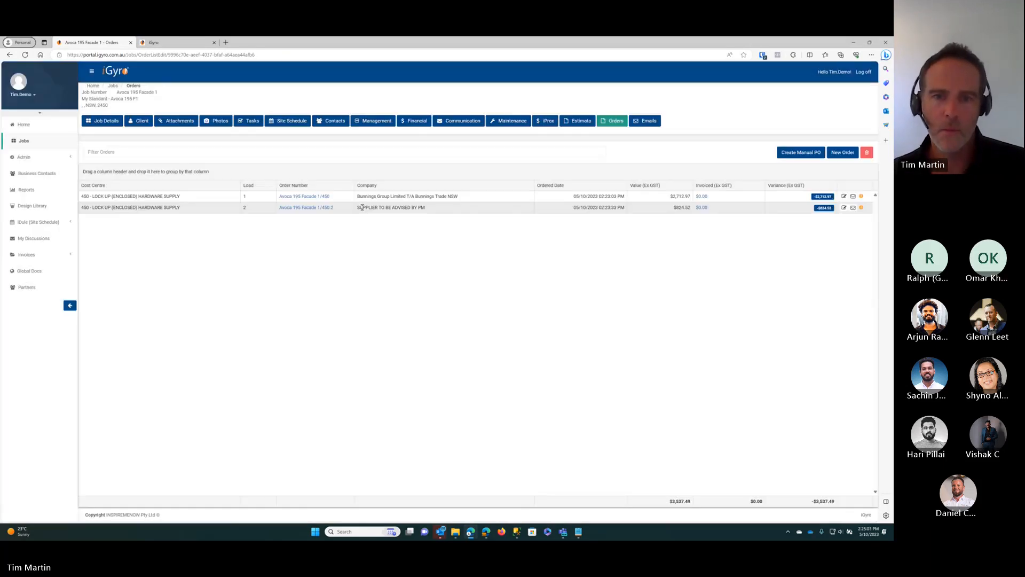
# Open the load 1 purchase order PDF in a new browser tab and switch to it
pyautogui.rightClick(320, 199)
pyautogui.click(355, 204)
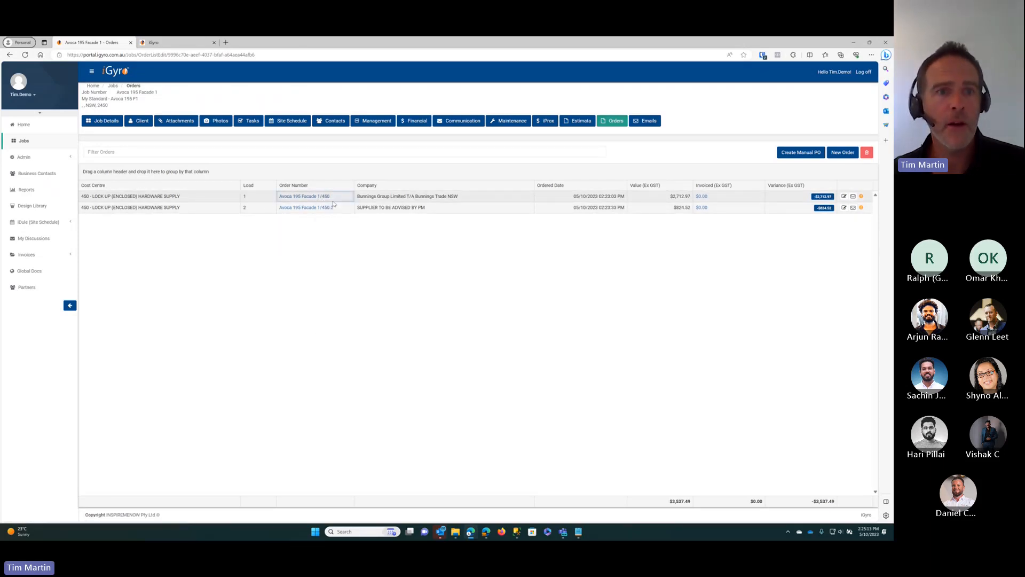
pyautogui.click(252, 43)
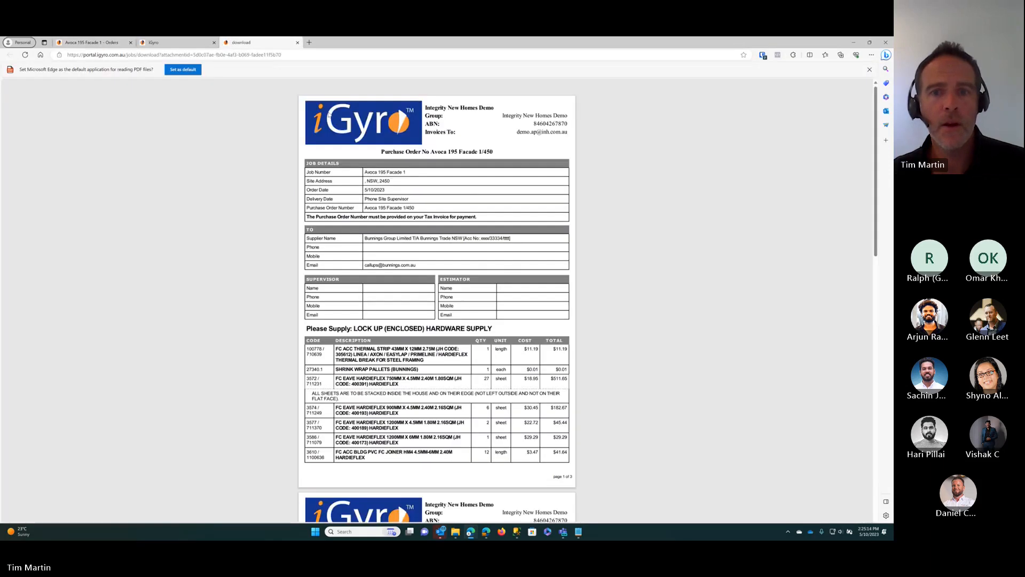
# Read through the pages of the load 1 purchase order PDF and return to the job's orders list
pyautogui.scroll(-2, 481, 194)
pyautogui.scroll(-12, 482, 194)
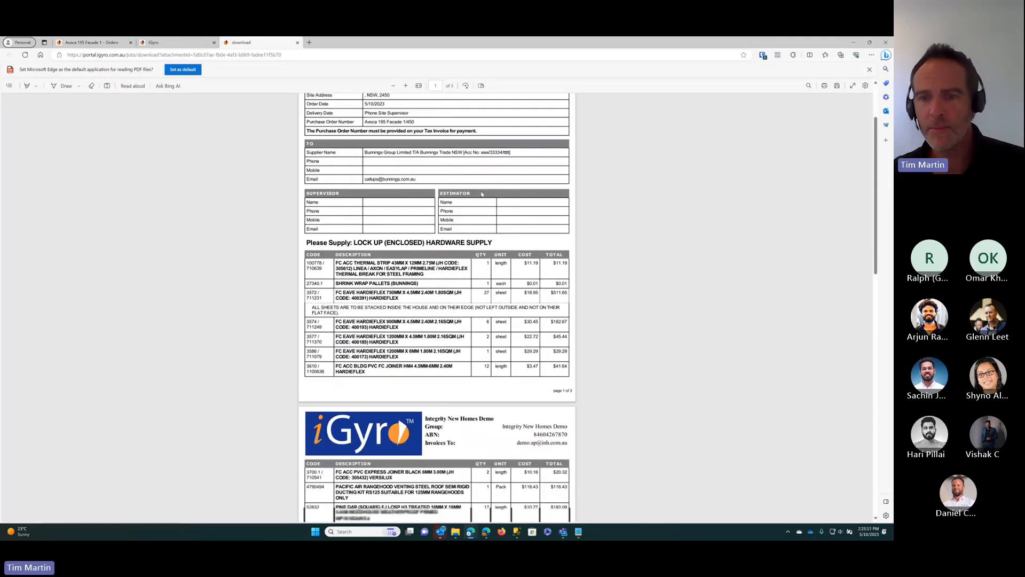
pyautogui.scroll(-5, 482, 195)
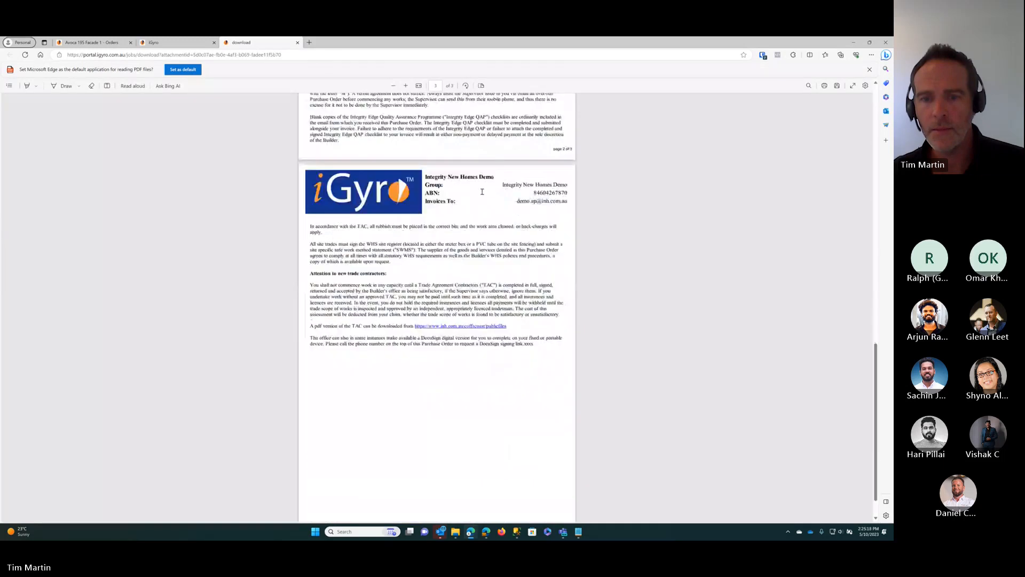
pyautogui.scroll(8, 482, 197)
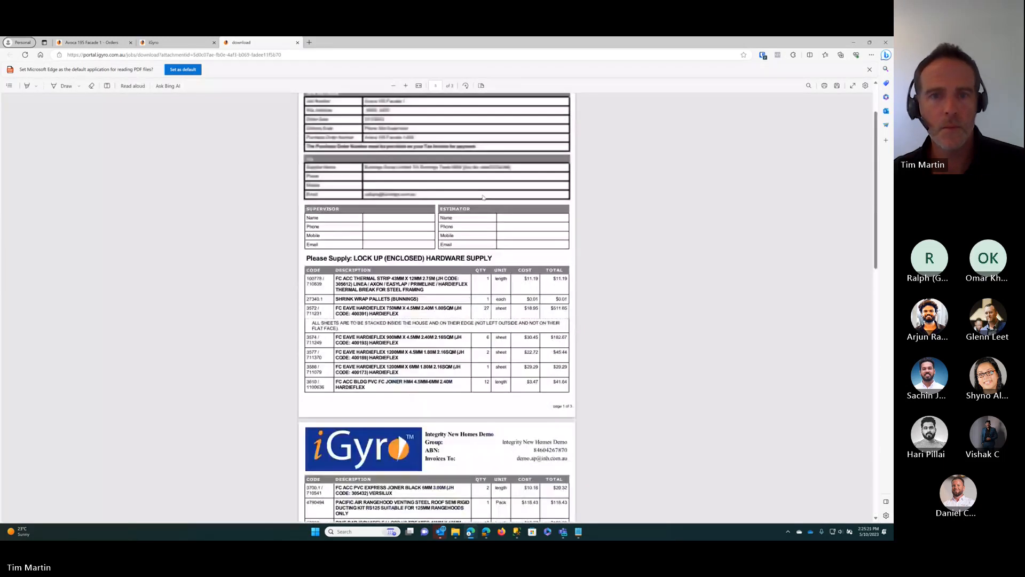
pyautogui.click(177, 45)
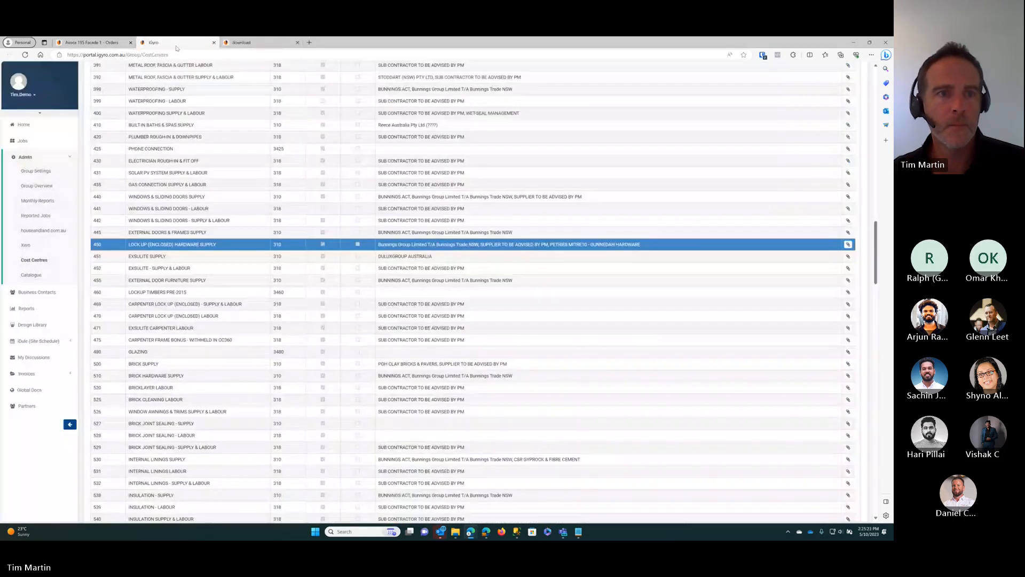
pyautogui.click(88, 42)
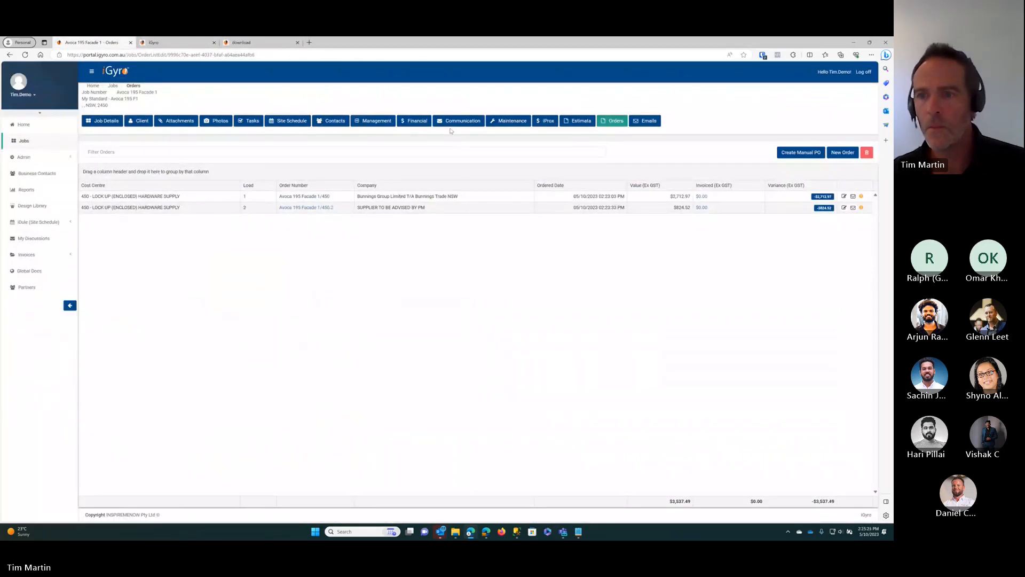
# Open the load 1 order for editing, examine its line items and return to the orders list
pyautogui.click(410, 197)
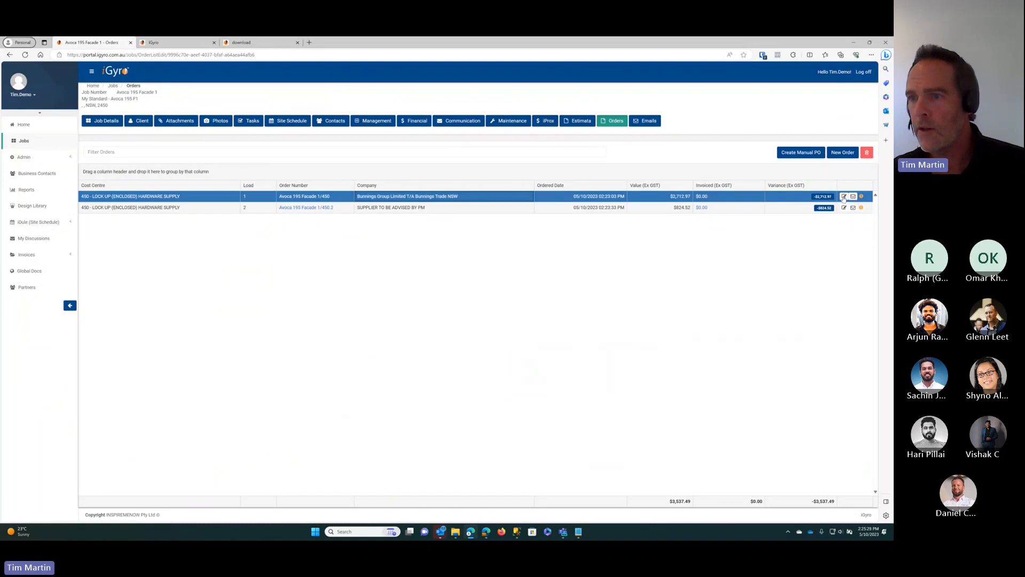
pyautogui.click(844, 196)
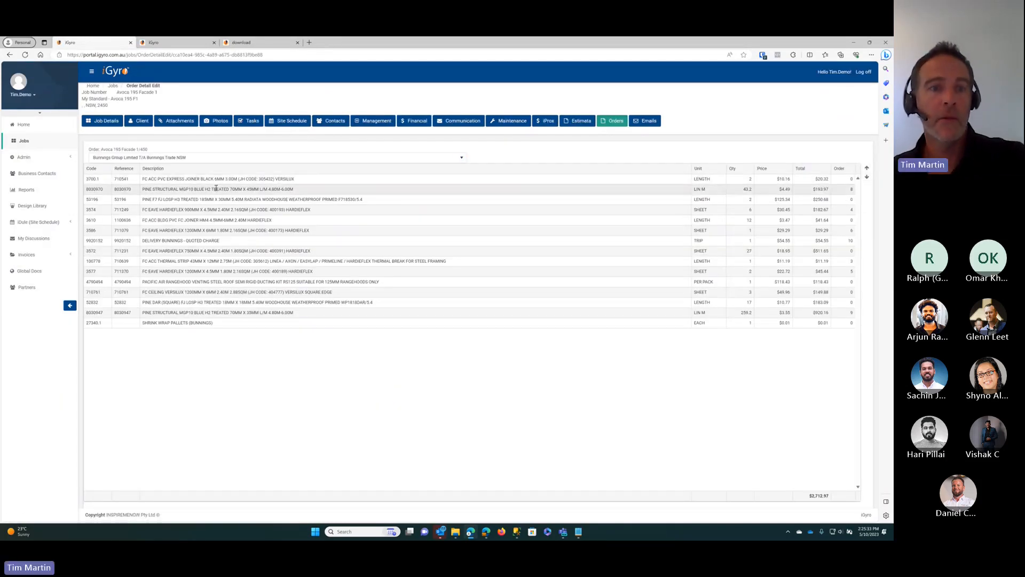
pyautogui.click(10, 55)
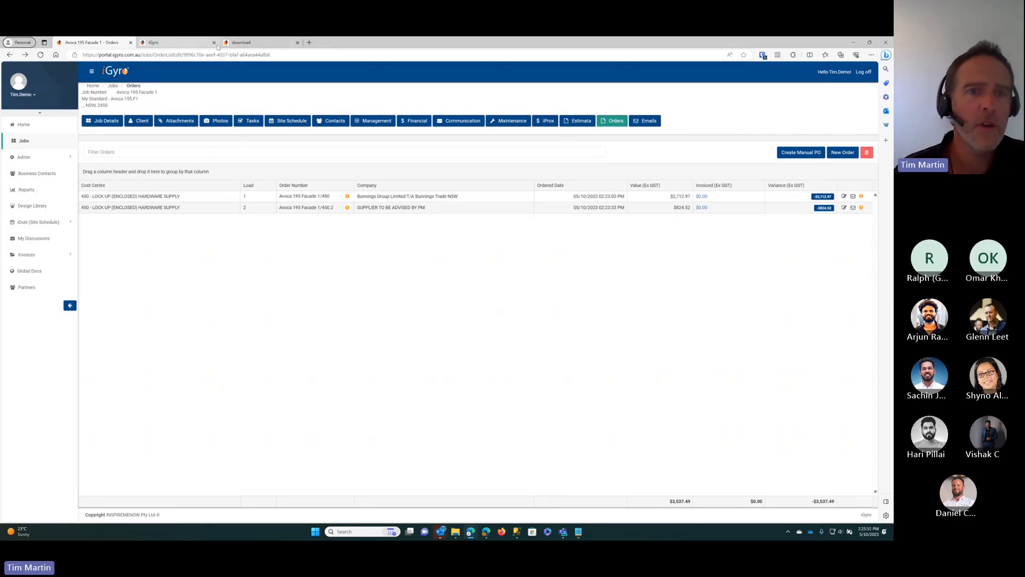
# Open the attachment filters of the Lock Up (Enclosed) Hardware Supply cost centre and browse the available filters
pyautogui.click(176, 45)
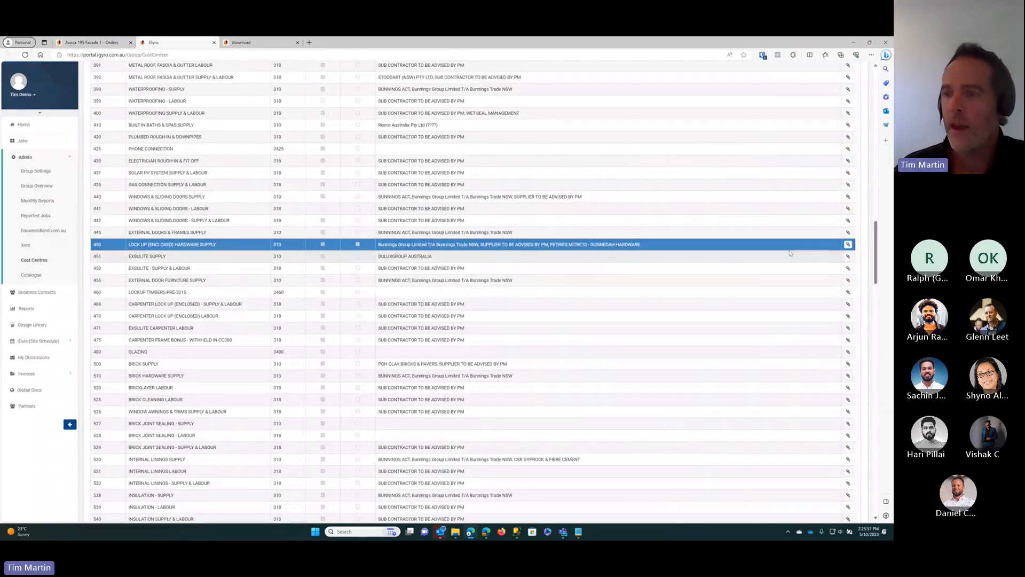
pyautogui.click(848, 245)
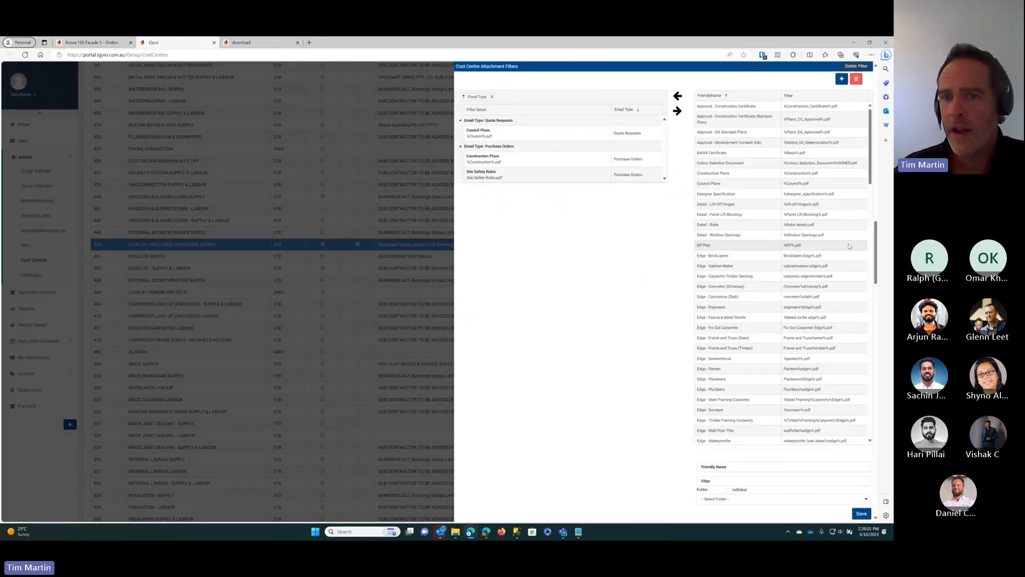
pyautogui.scroll(-15, 779, 277)
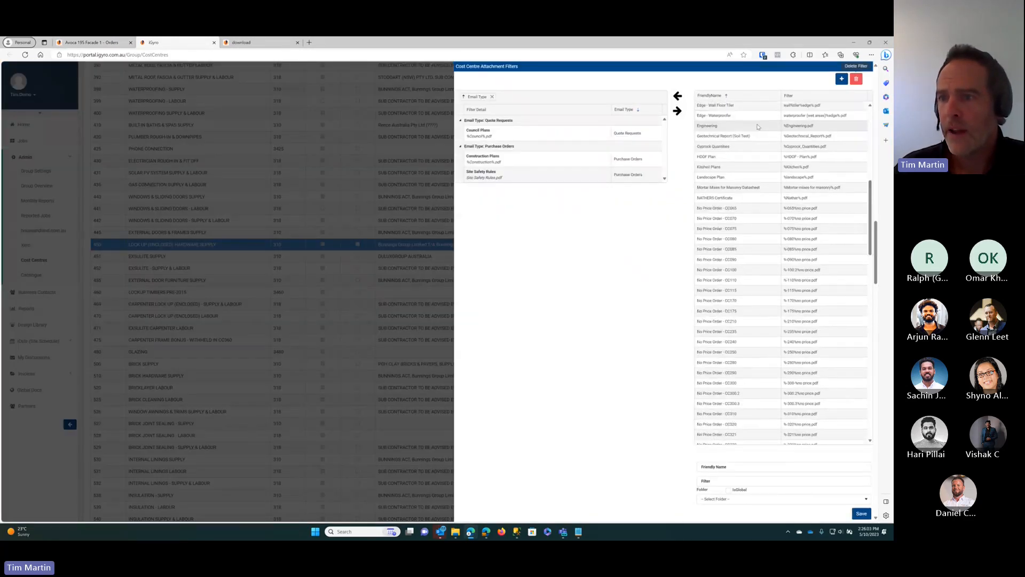
pyautogui.scroll(15, 779, 278)
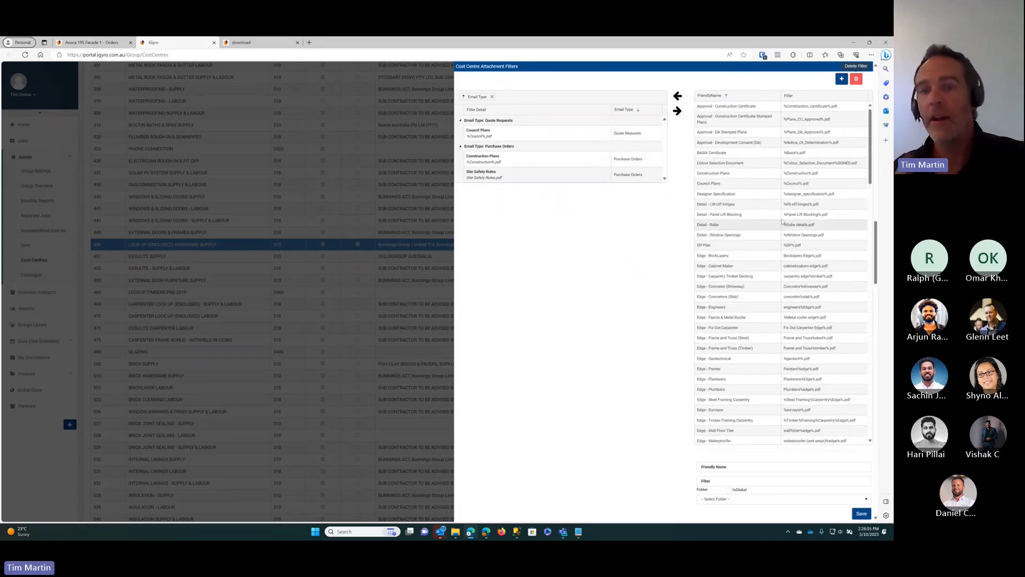
# Examine the Council Plans filter assigned to quote requests and the Construction Plans and Site Safety Rules filters assigned to purchase orders
pyautogui.click(491, 134)
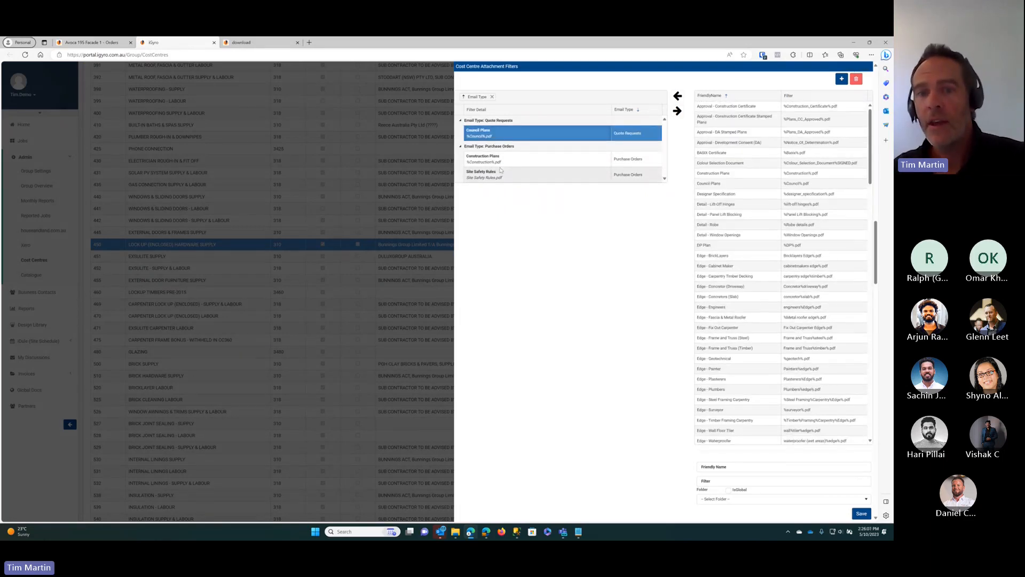
pyautogui.click(499, 162)
pyautogui.click(499, 174)
pyautogui.click(500, 162)
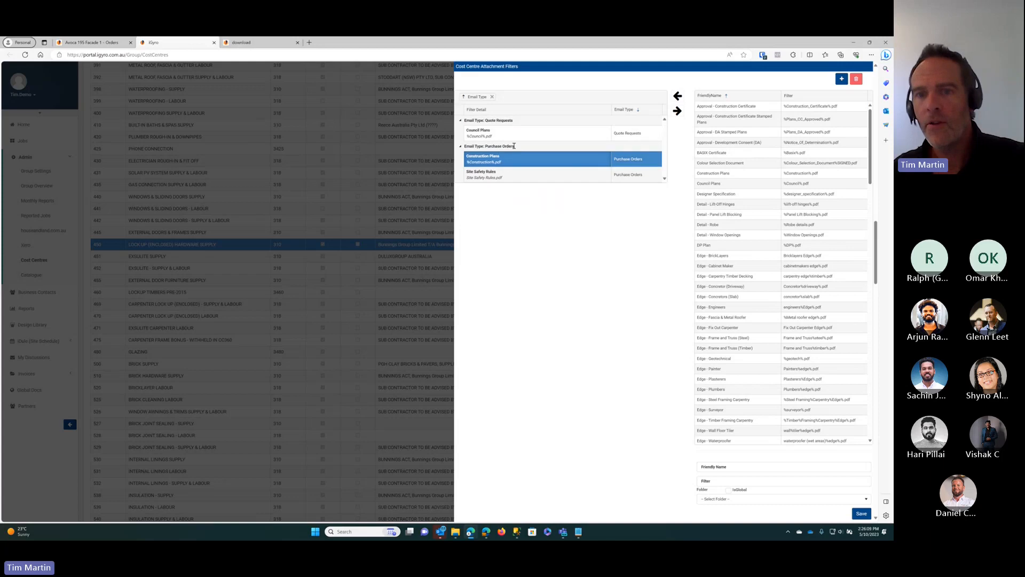
pyautogui.click(509, 175)
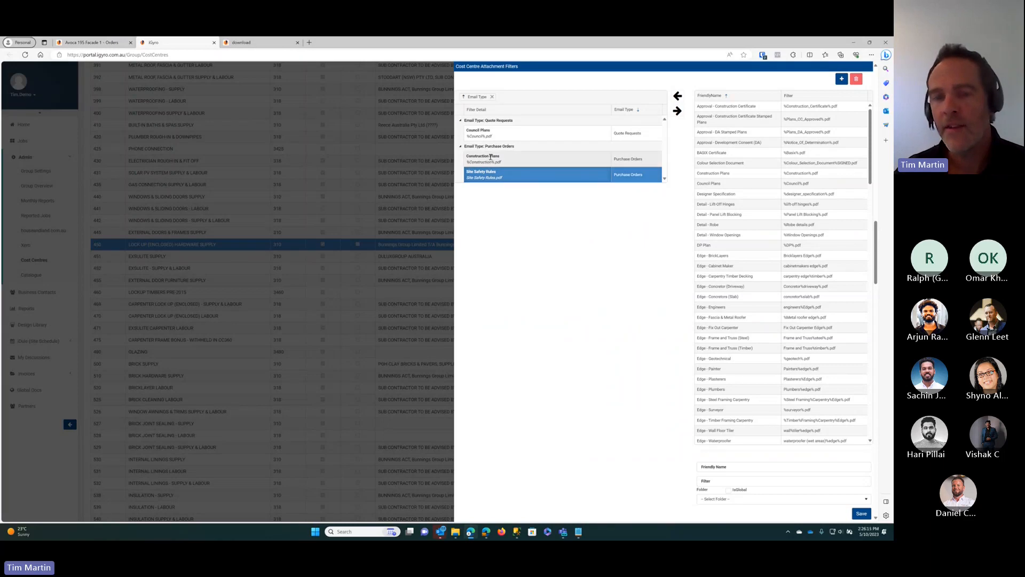
pyautogui.click(489, 157)
pyautogui.click(492, 175)
pyautogui.click(487, 161)
pyautogui.click(483, 178)
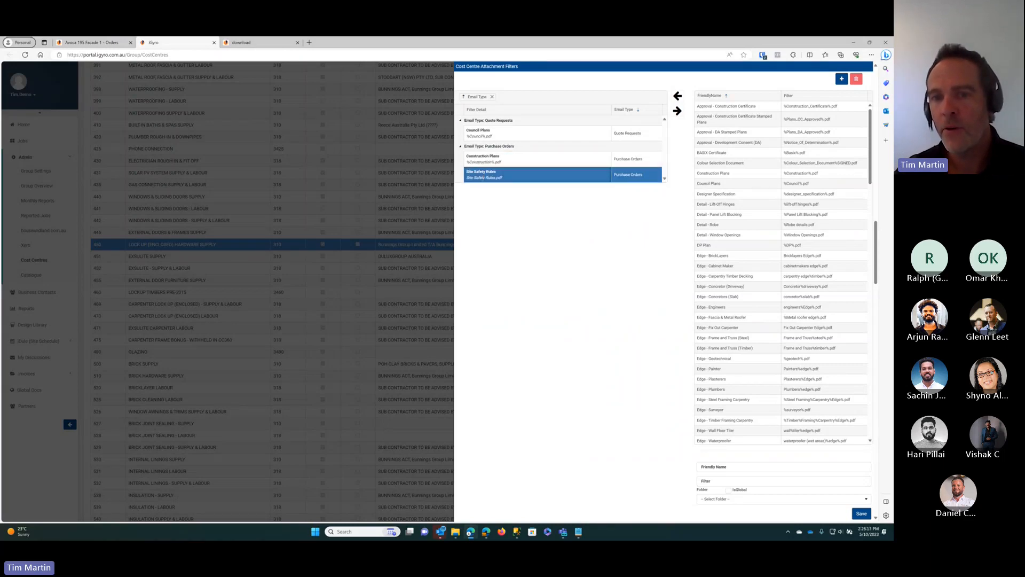
pyautogui.click(509, 161)
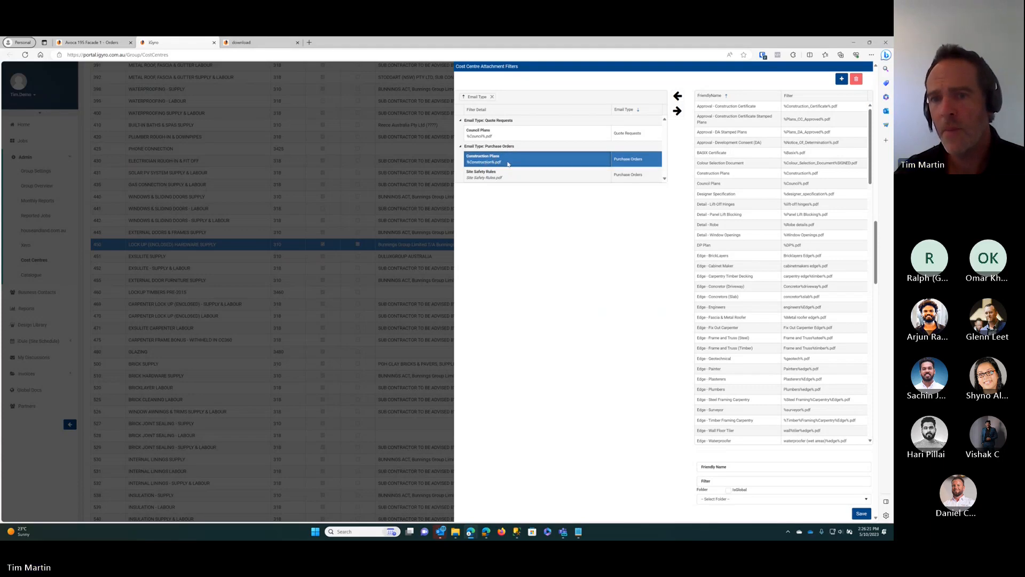
pyautogui.click(477, 161)
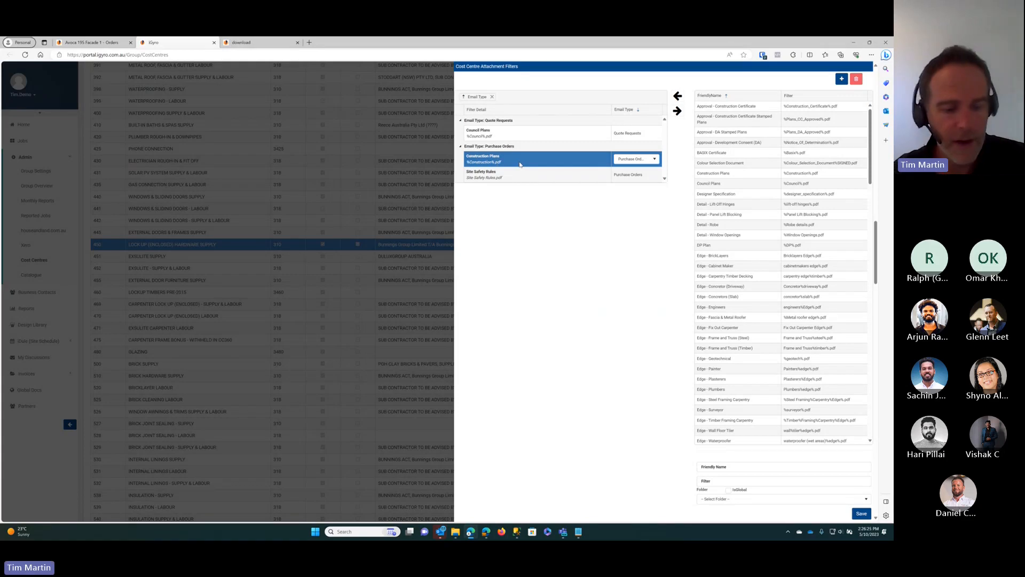
pyautogui.press('Escape')
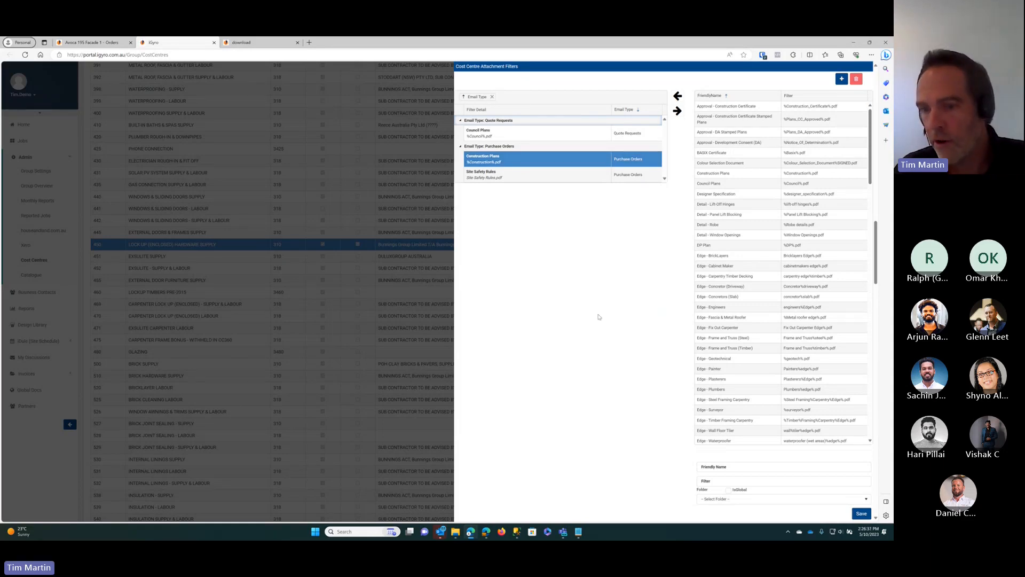
# Open a new email for the load 1 order from the orders list, examine its attachment links and close it unsent
pyautogui.click(117, 44)
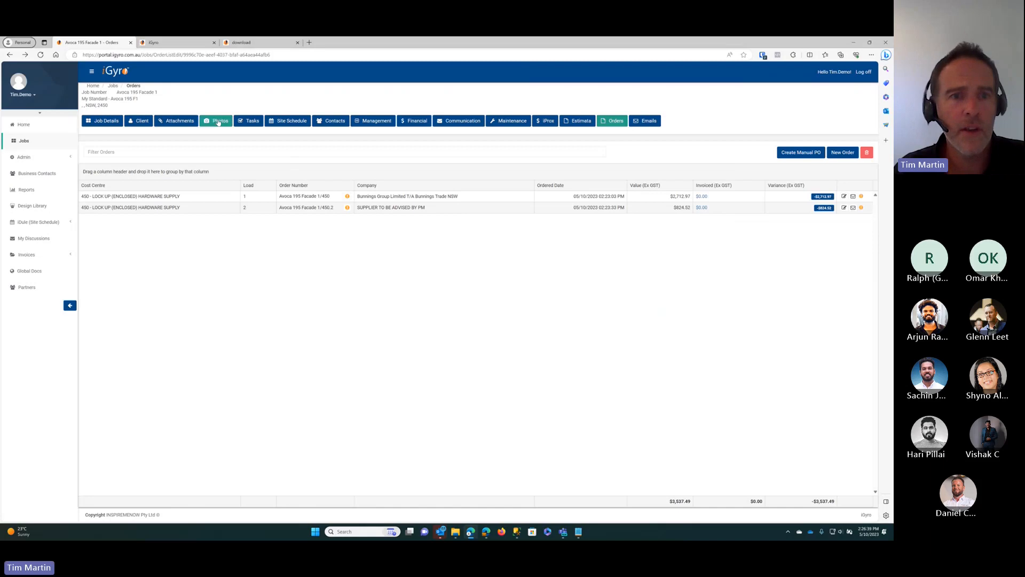
pyautogui.click(854, 196)
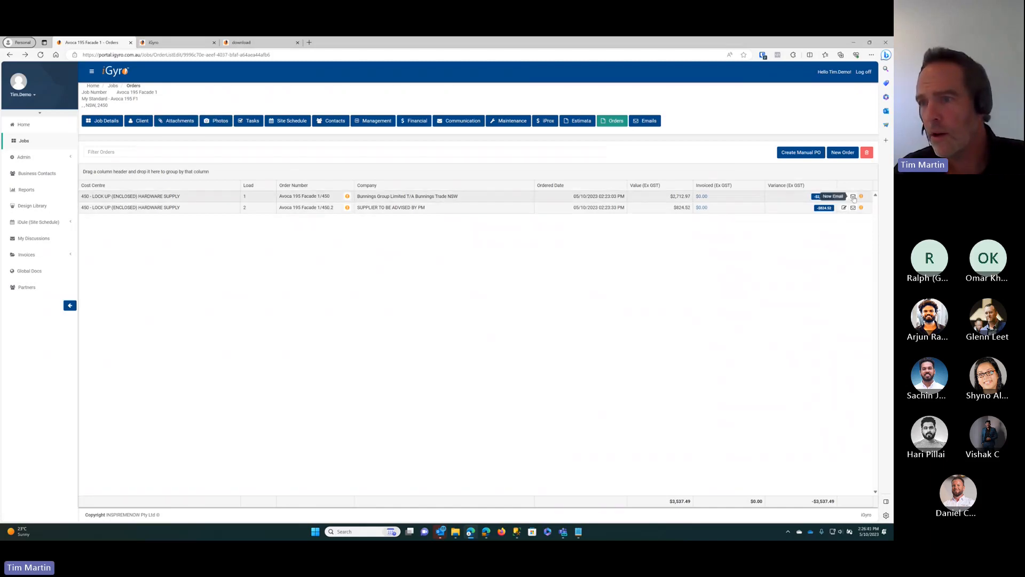
pyautogui.scroll(-1, 362, 341)
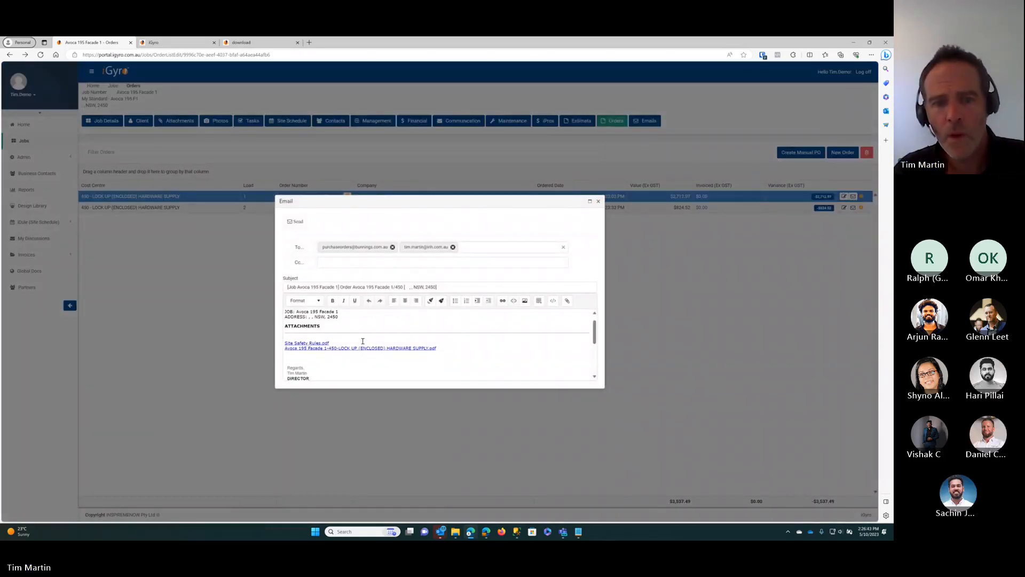
pyautogui.moveTo(428, 353); pyautogui.dragTo(282, 342)
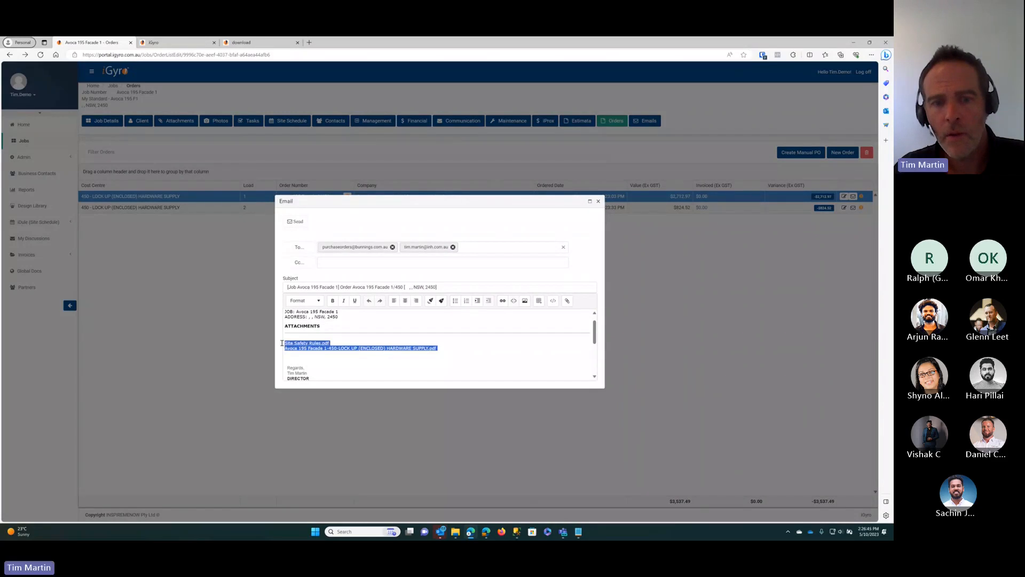
pyautogui.click(344, 333)
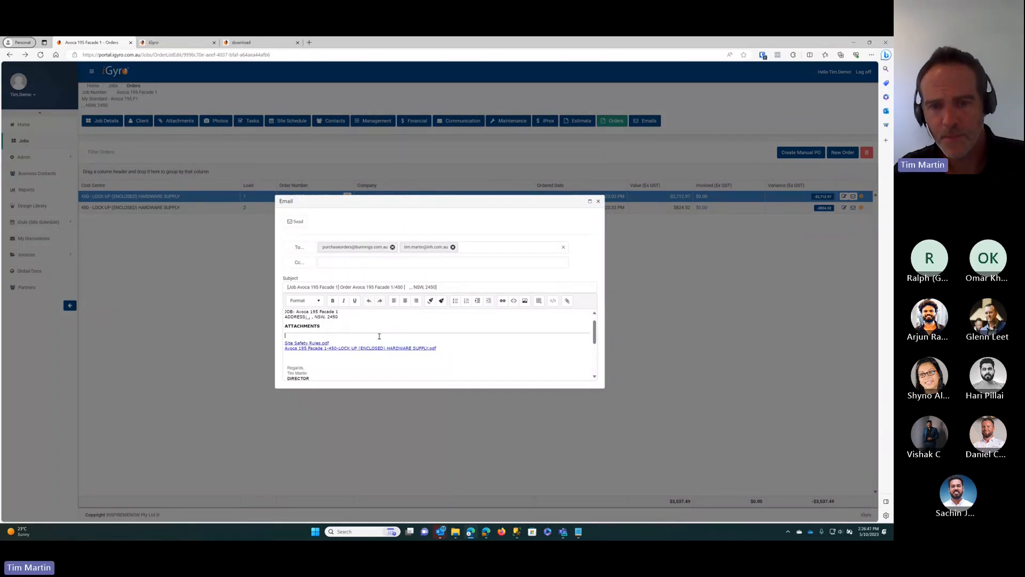
pyautogui.scroll(1, 458, 339)
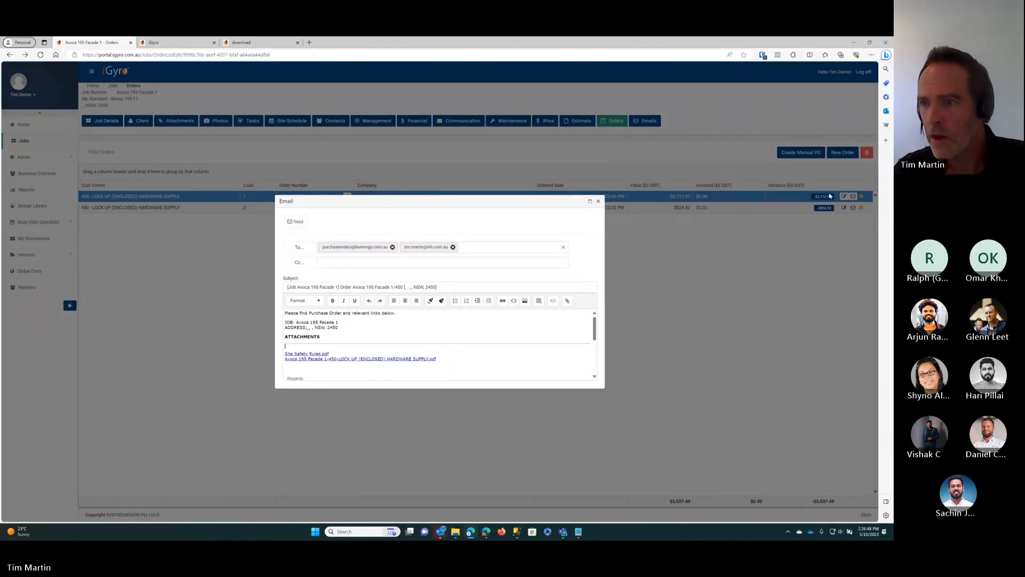
pyautogui.click(598, 202)
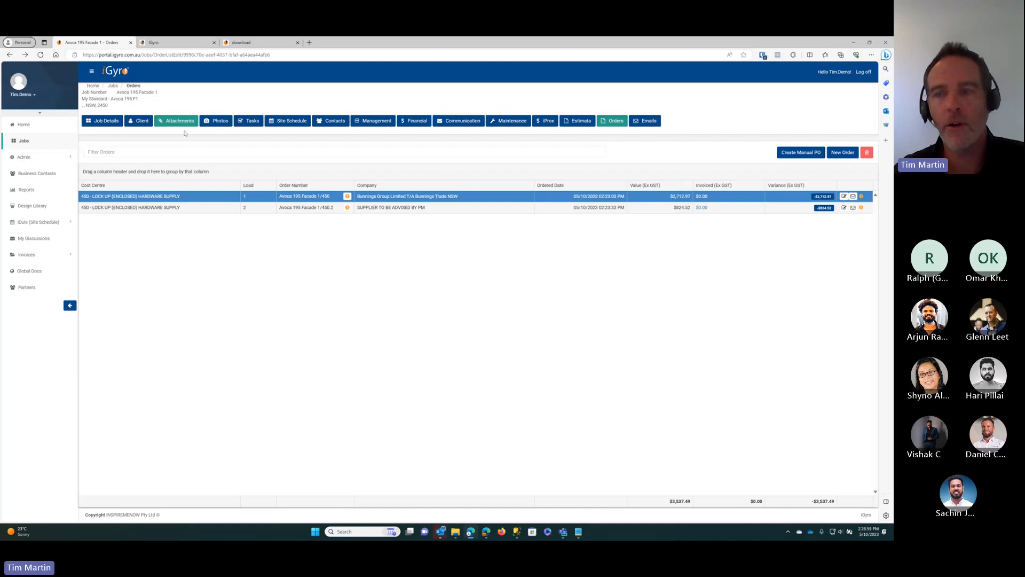
# Check the load 1 order's missing-file notice, then email the order with the supplier's address removed from the recipients
pyautogui.moveTo(861, 197)
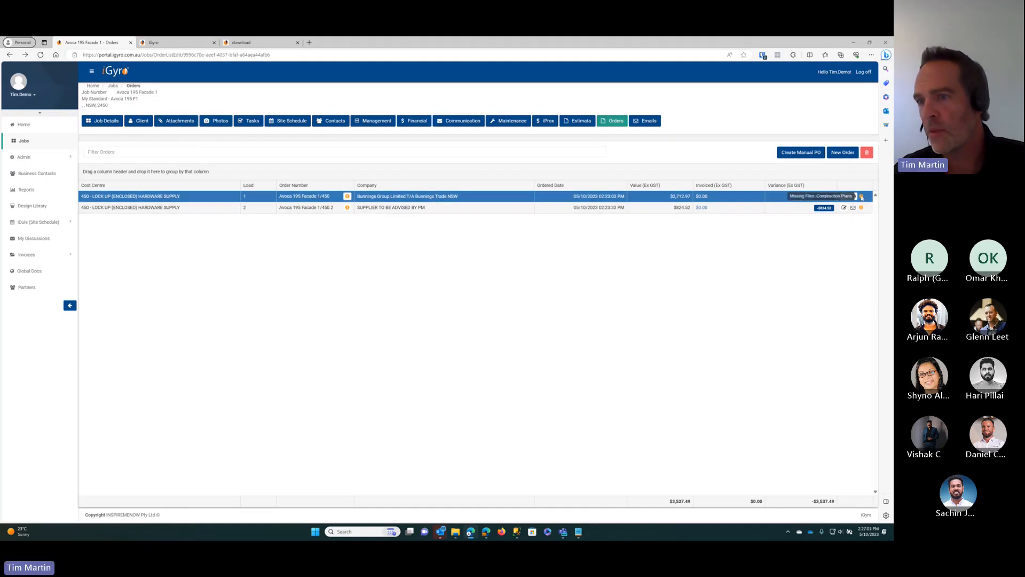
pyautogui.click(853, 196)
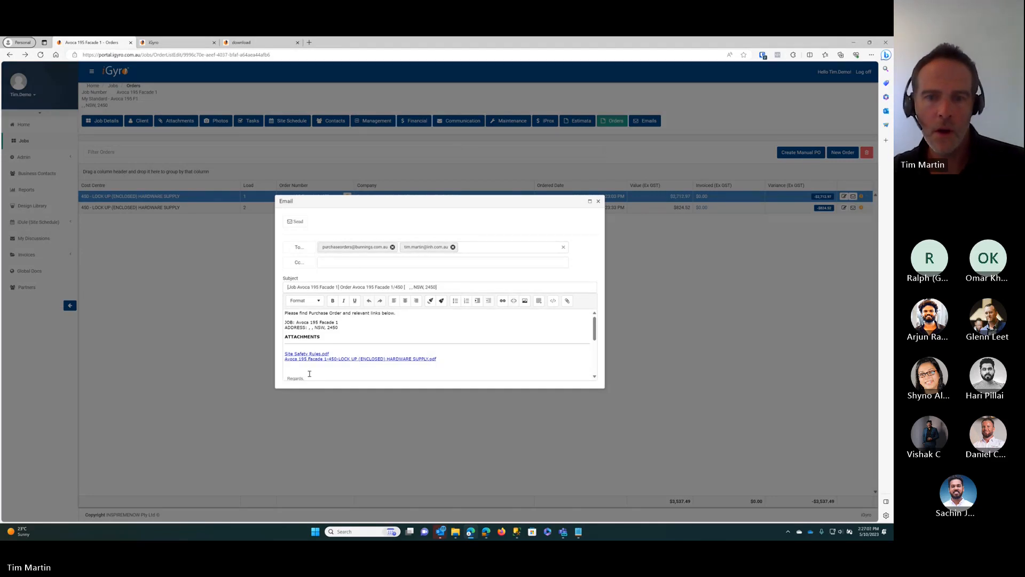
pyautogui.click(392, 247)
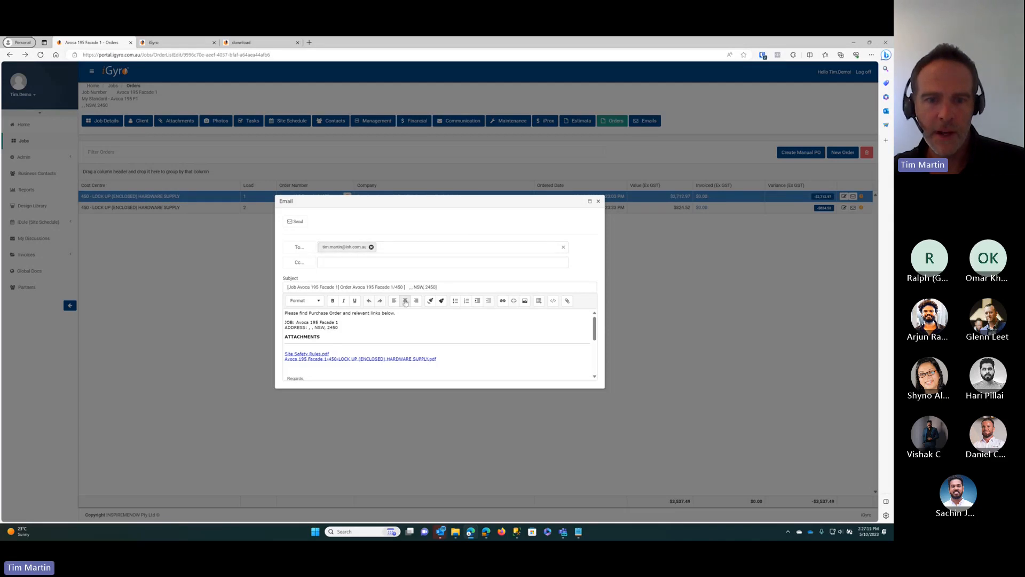
pyautogui.click(297, 223)
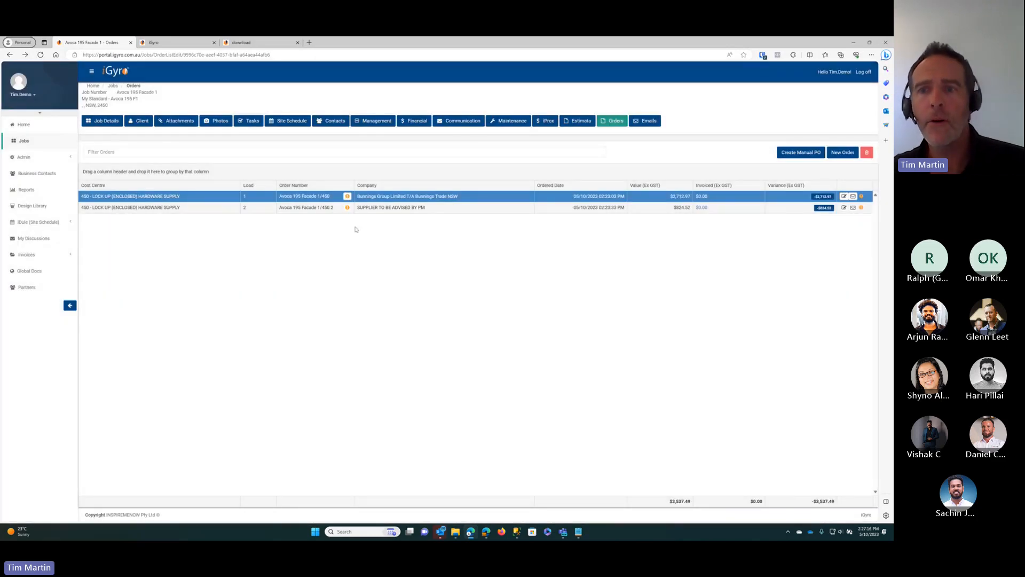
# Examine the load 1 order email in the job's emails list, then switch to the job's estimate
pyautogui.click(648, 123)
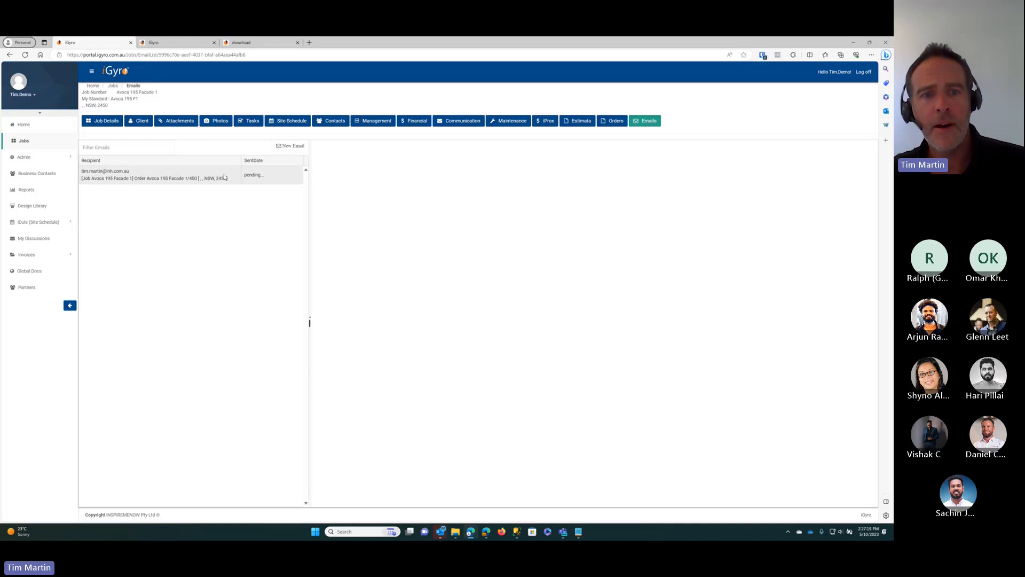
pyautogui.click(256, 180)
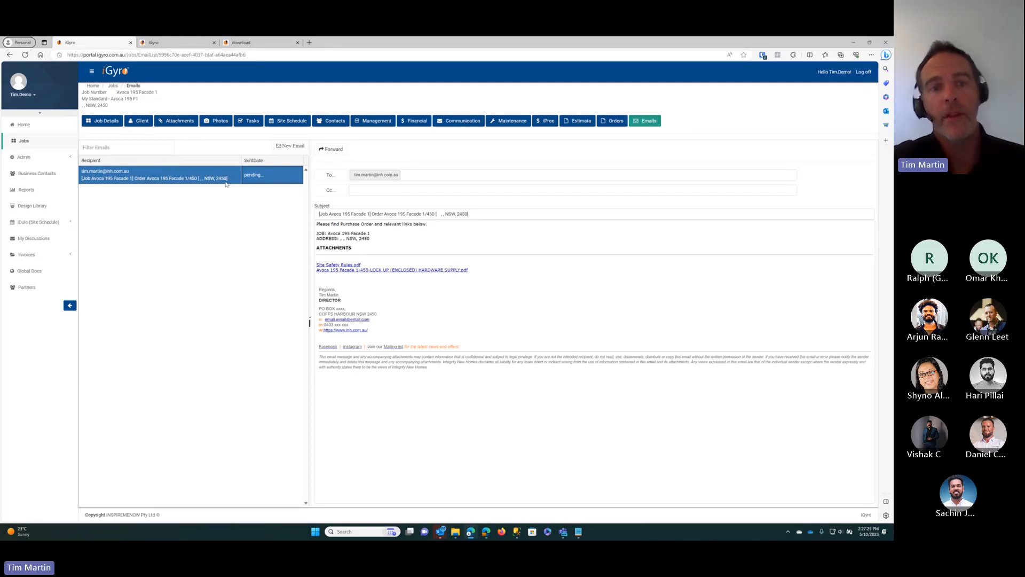
pyautogui.click(646, 123)
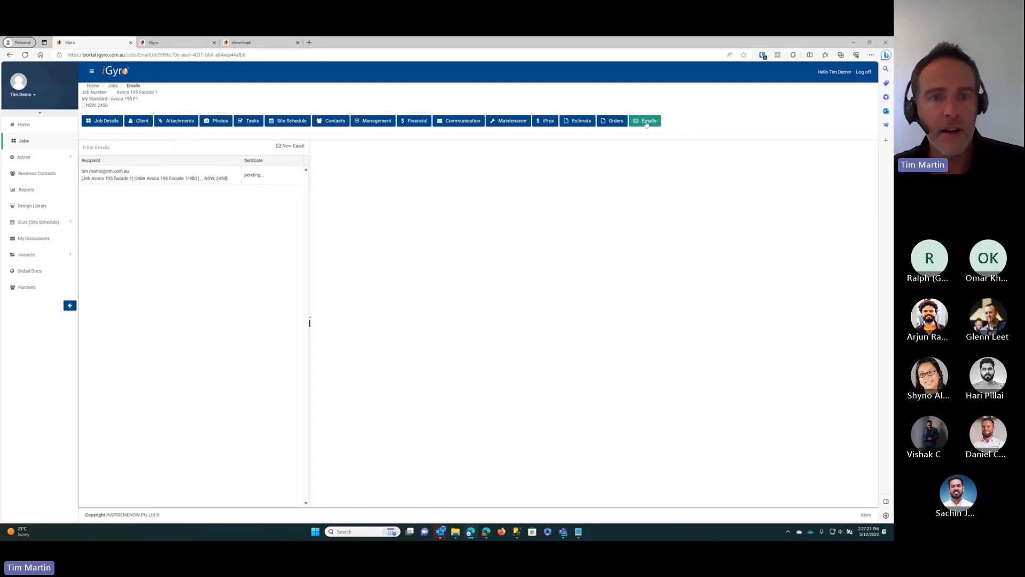
pyautogui.click(143, 172)
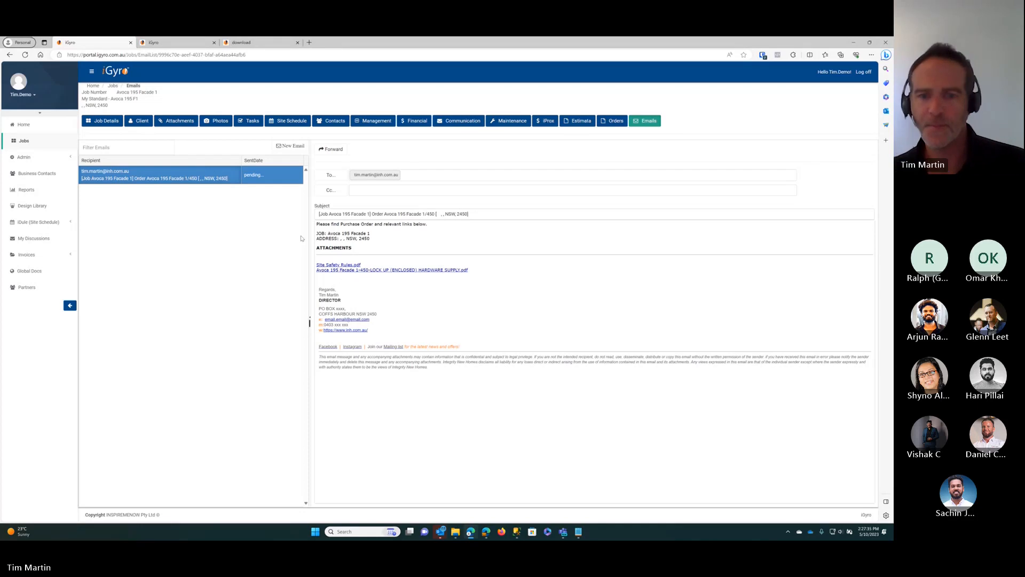
pyautogui.click(616, 122)
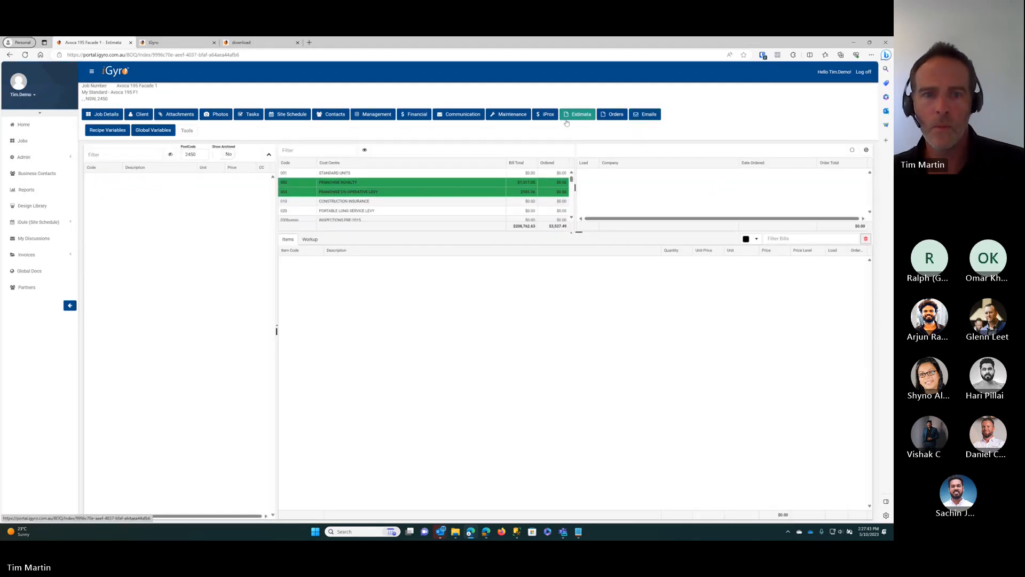
# Unlog the load 1 Bunnings order of cost centre 450 in the estimate, then check the job's orders list
pyautogui.click(333, 151)
pyautogui.write('450')
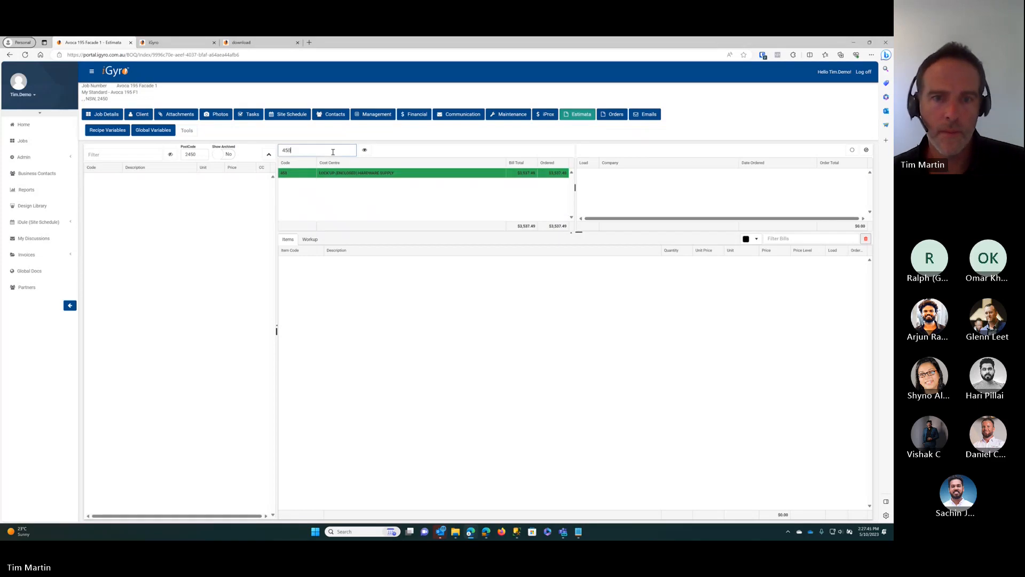
pyautogui.click(328, 174)
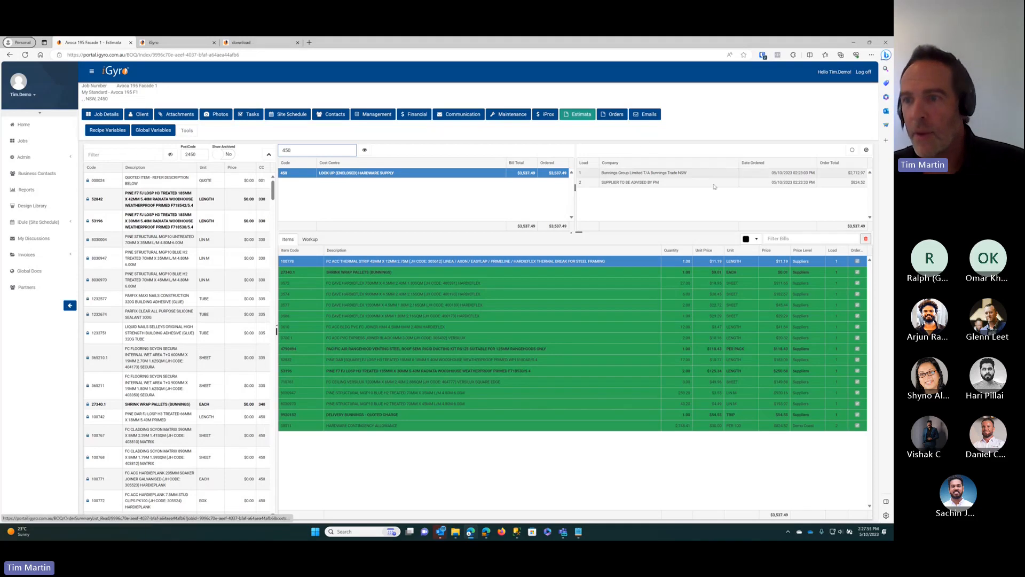
pyautogui.click(670, 173)
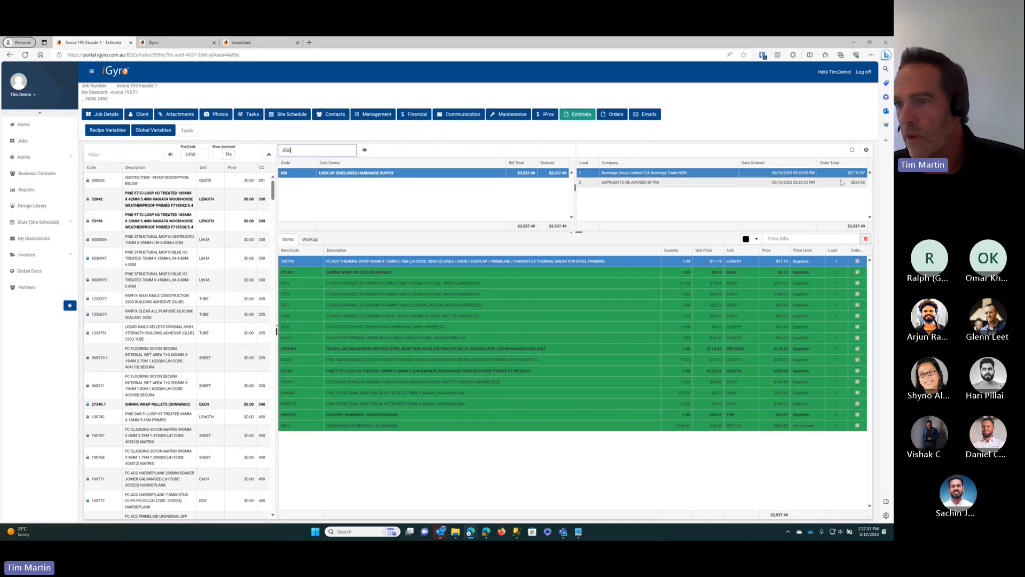
pyautogui.click(853, 151)
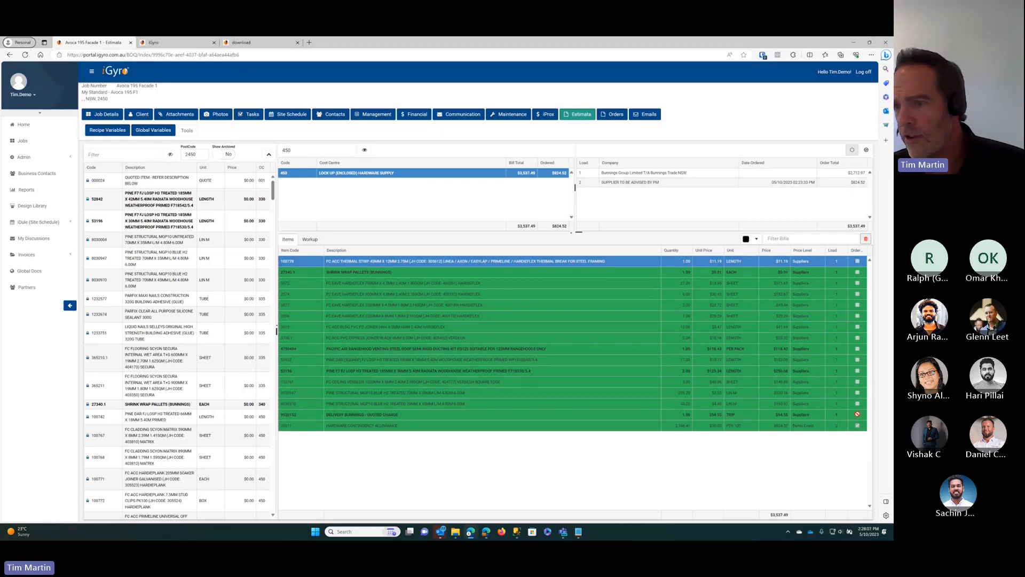
pyautogui.click(605, 117)
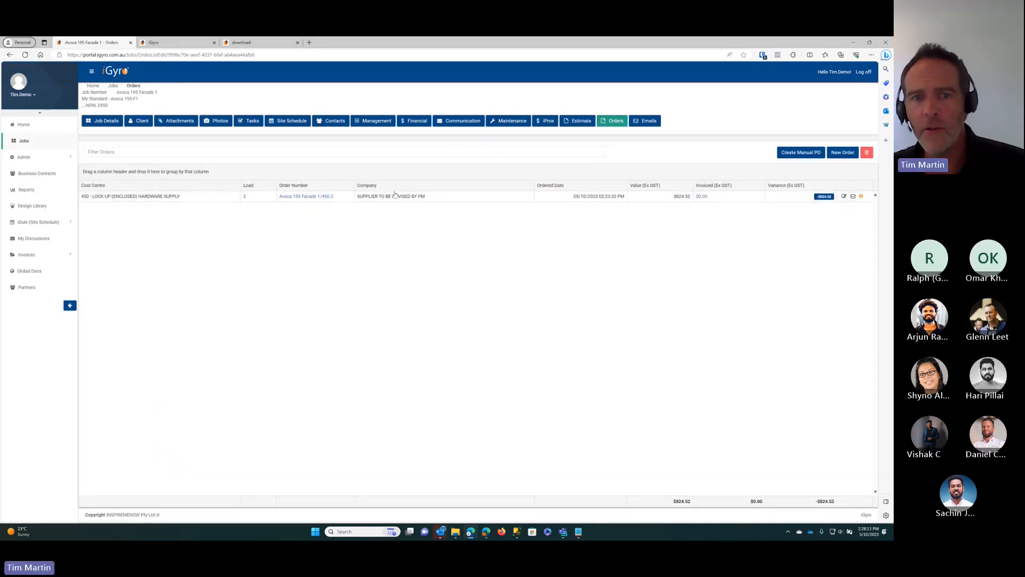
# Back in the estimate's cost centre 450, set the quantity of the 70MM X 45MM blue H2 treated structural pine to 60
pyautogui.click(585, 122)
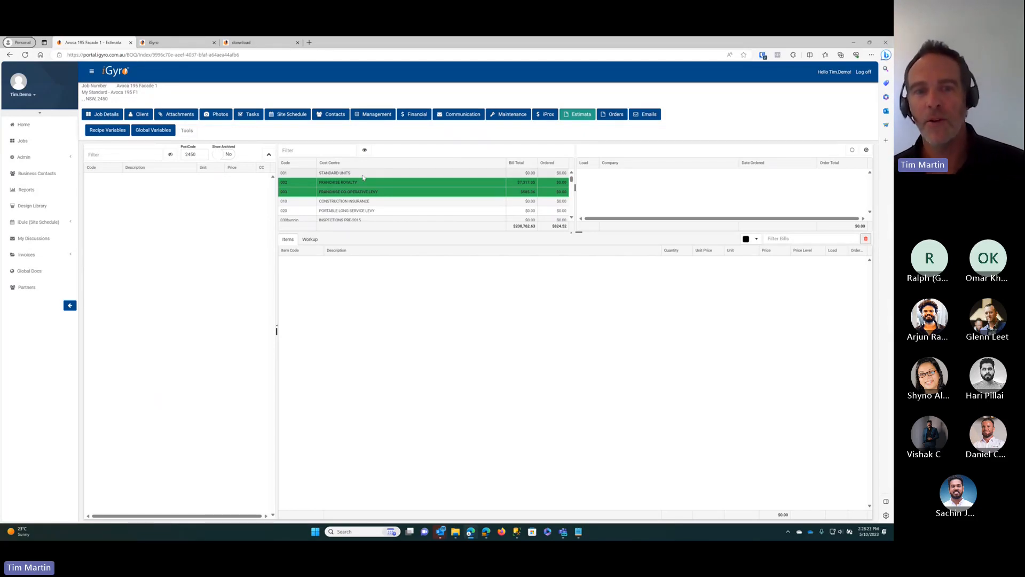
pyautogui.click(326, 150)
pyautogui.write('450')
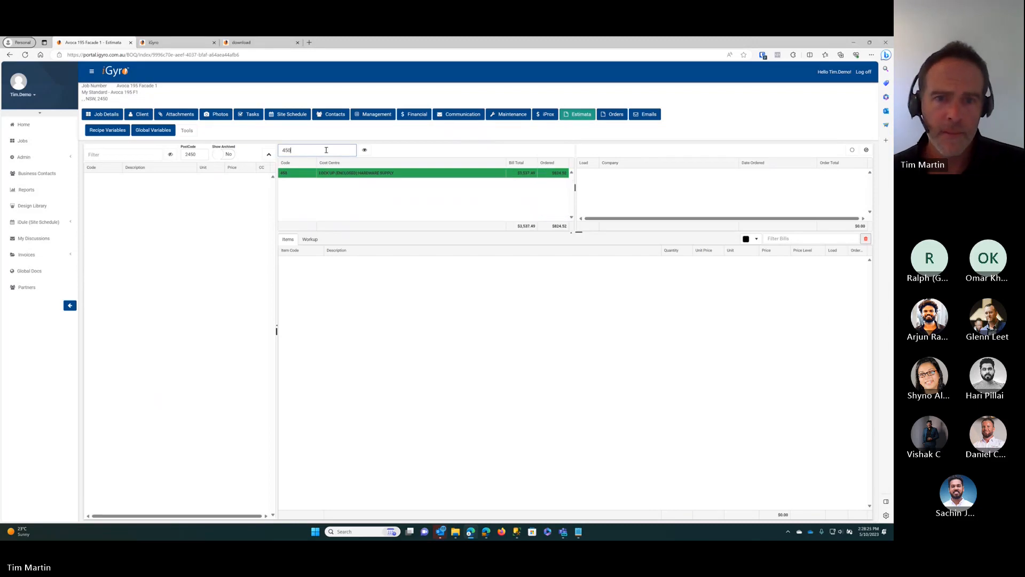
pyautogui.click(327, 173)
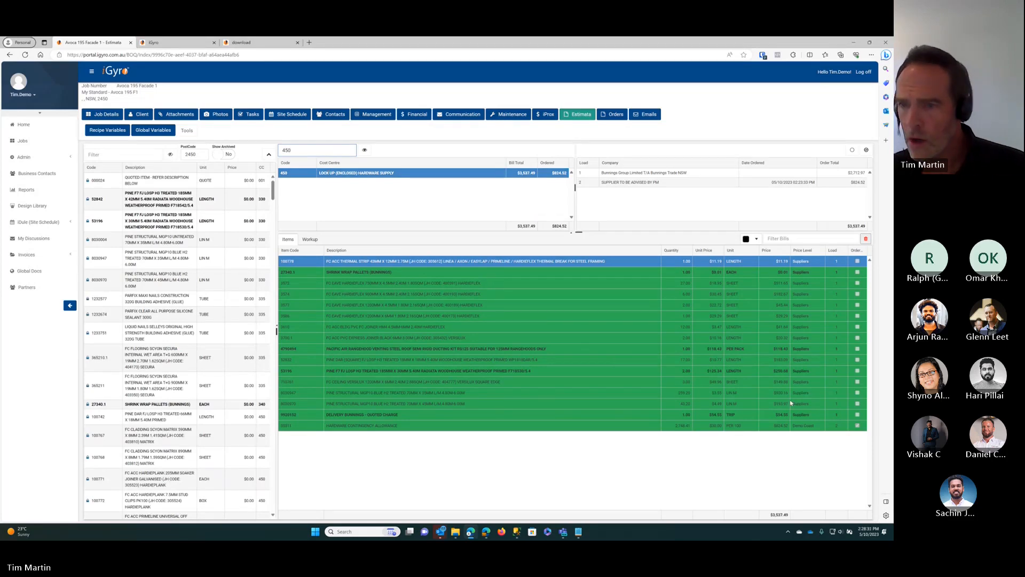
pyautogui.click(568, 404)
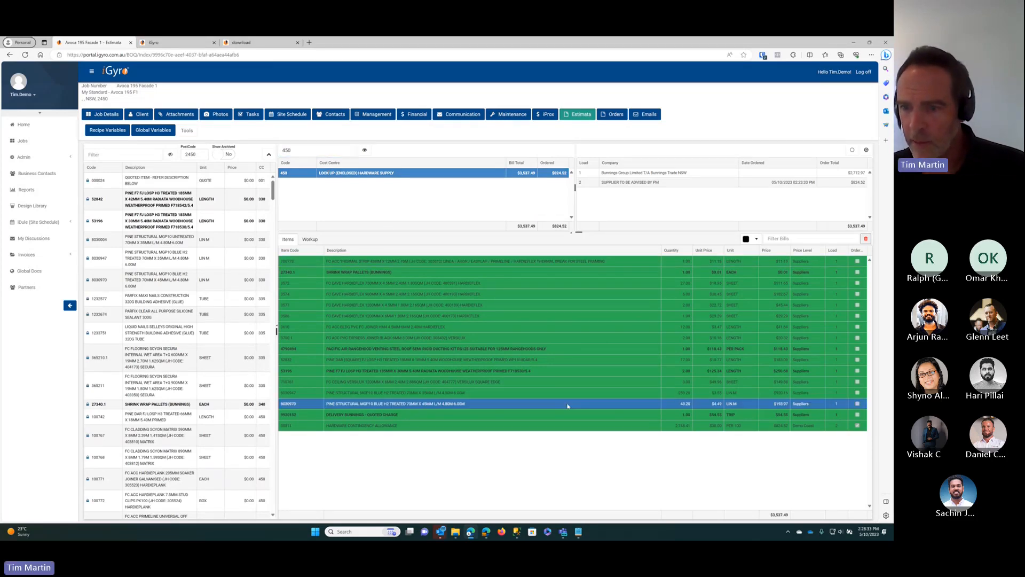
pyautogui.click(676, 407)
pyautogui.write('60')
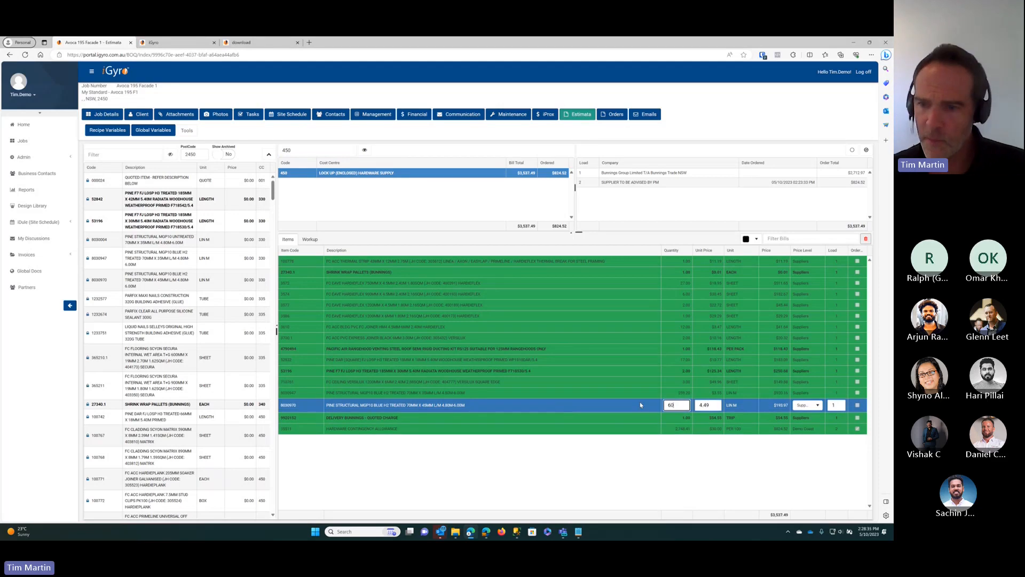
pyautogui.press('Return')
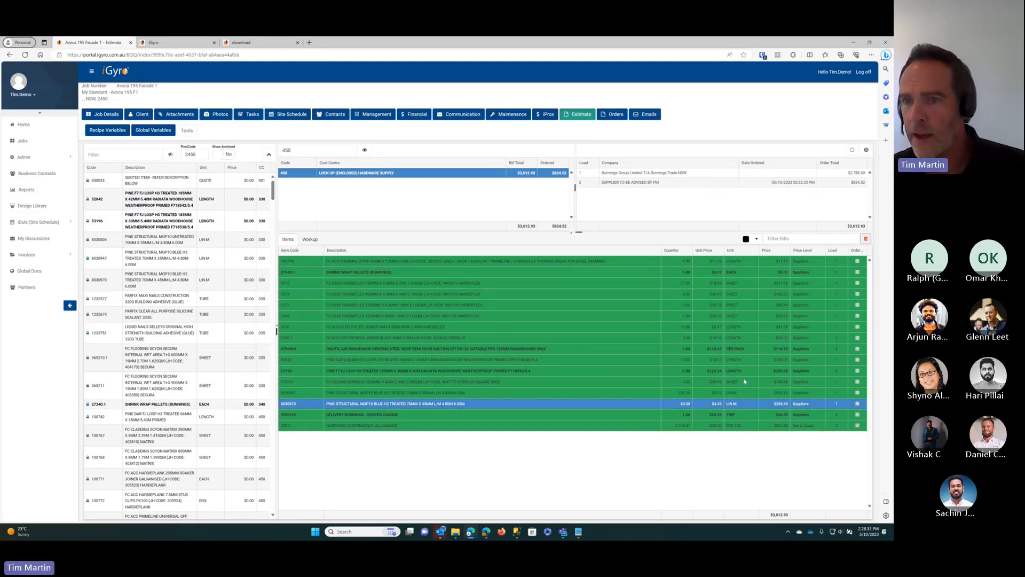
# Log the load 1 Bunnings order of cost centre 450 again and open the job's orders list
pyautogui.click(866, 151)
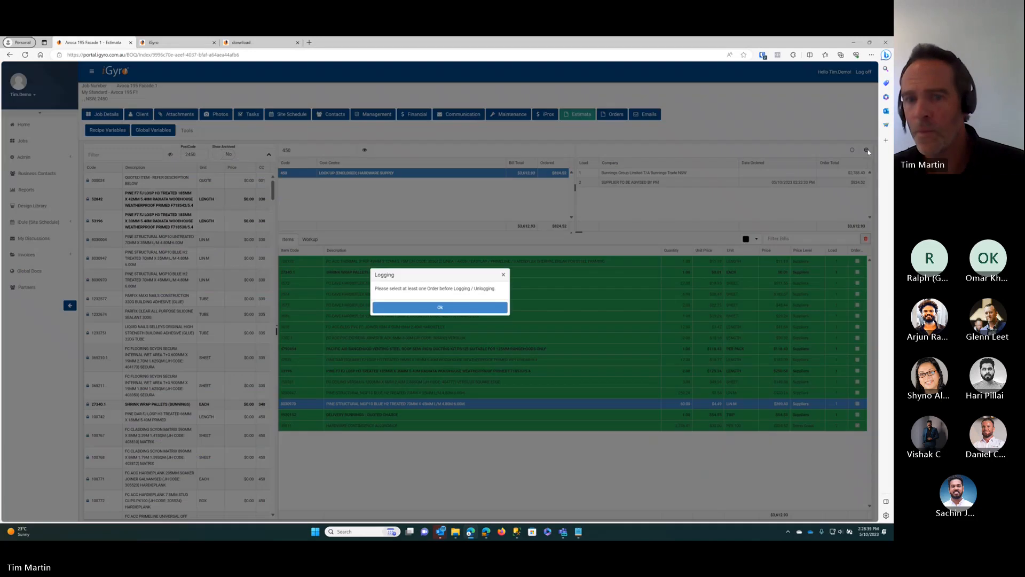
pyautogui.click(456, 307)
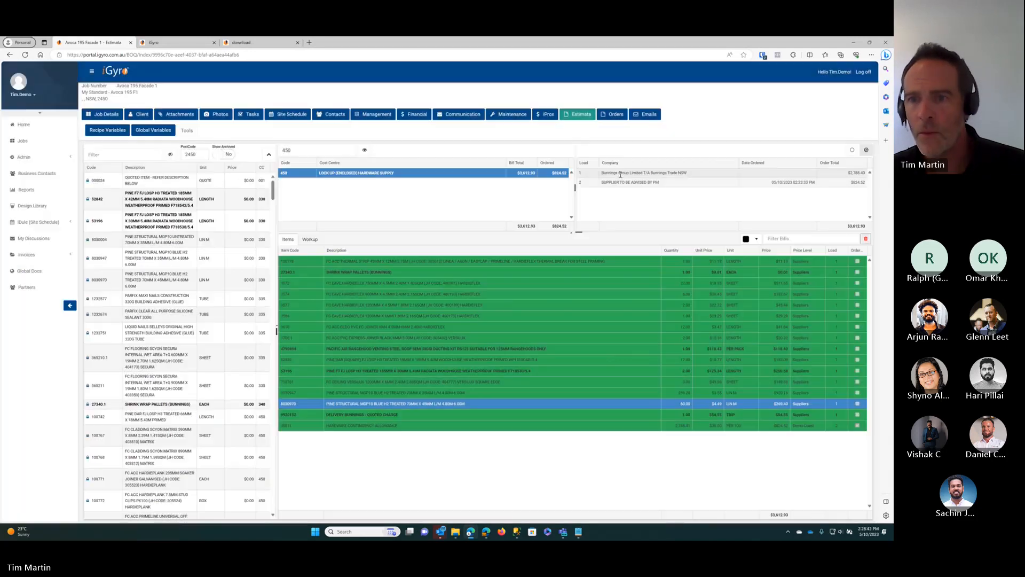
pyautogui.click(585, 175)
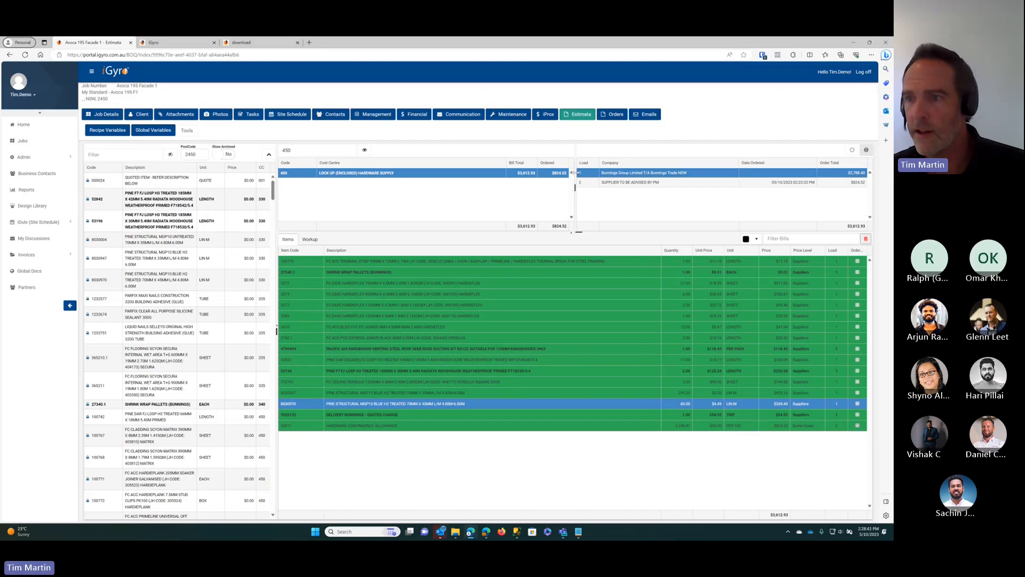
pyautogui.click(867, 153)
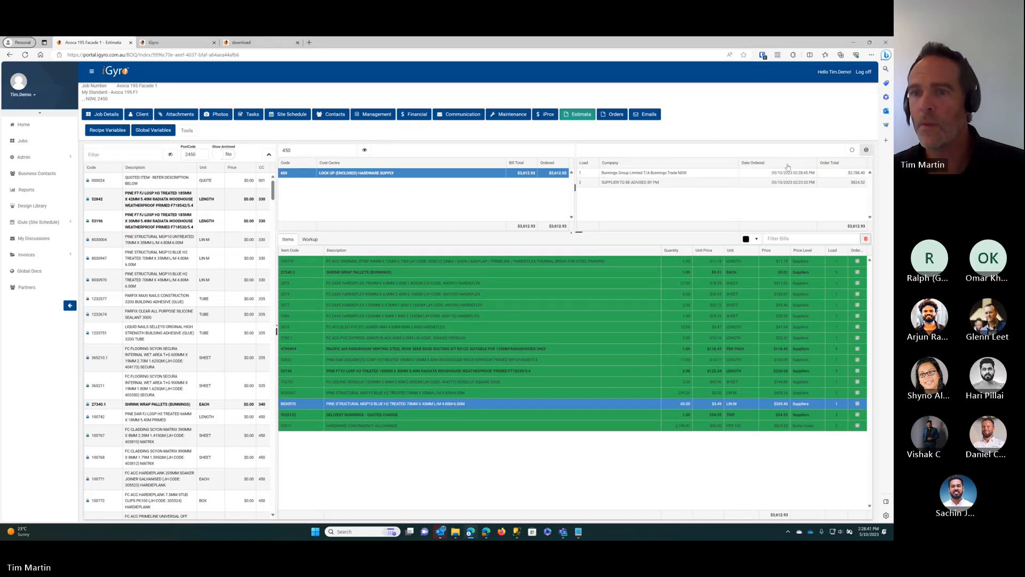
pyautogui.click(611, 116)
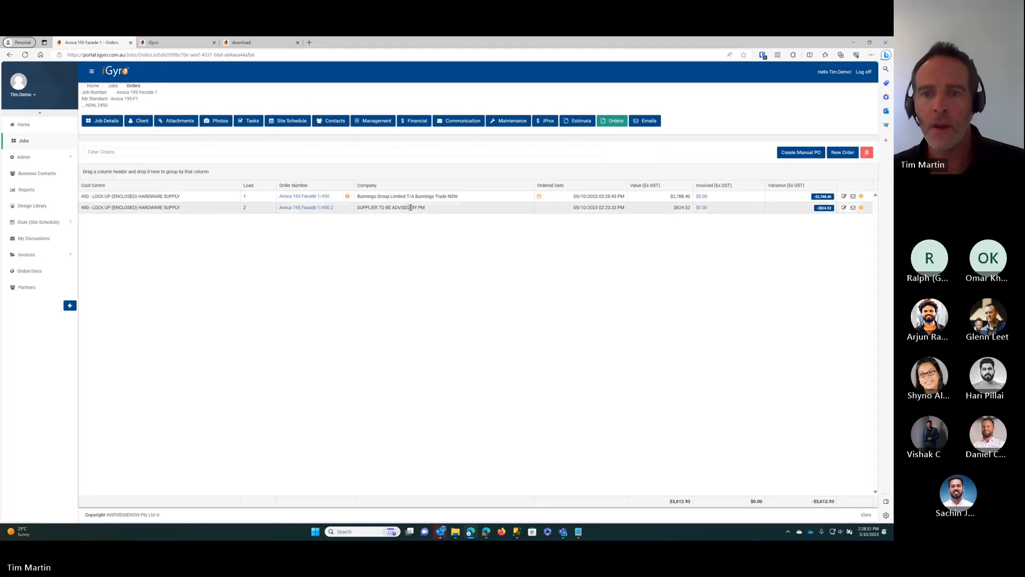
# Regenerate the load 1 order's missing PDF, then email the order with the supplier's address removed from the recipients
pyautogui.moveTo(540, 198)
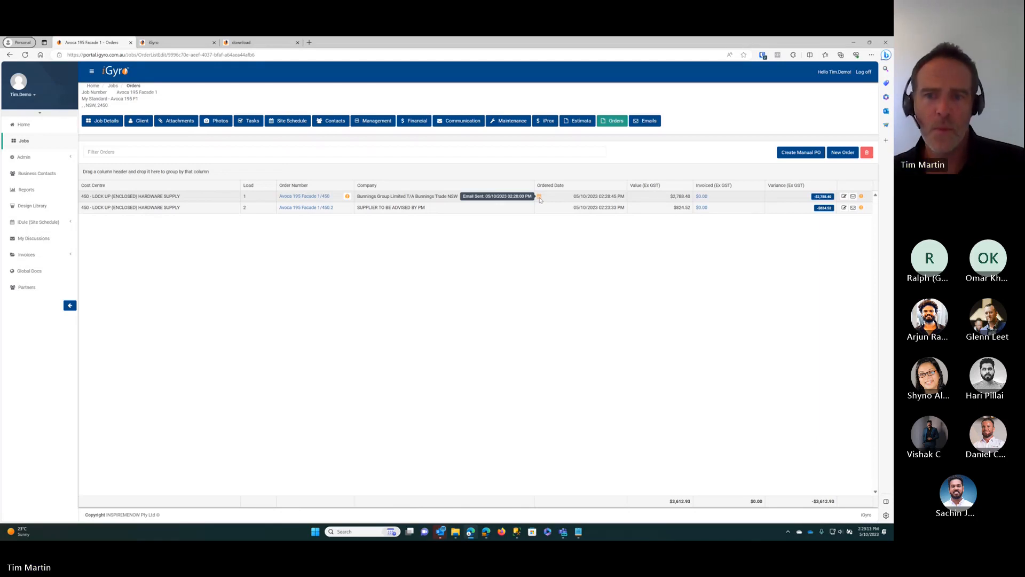
pyautogui.click(348, 197)
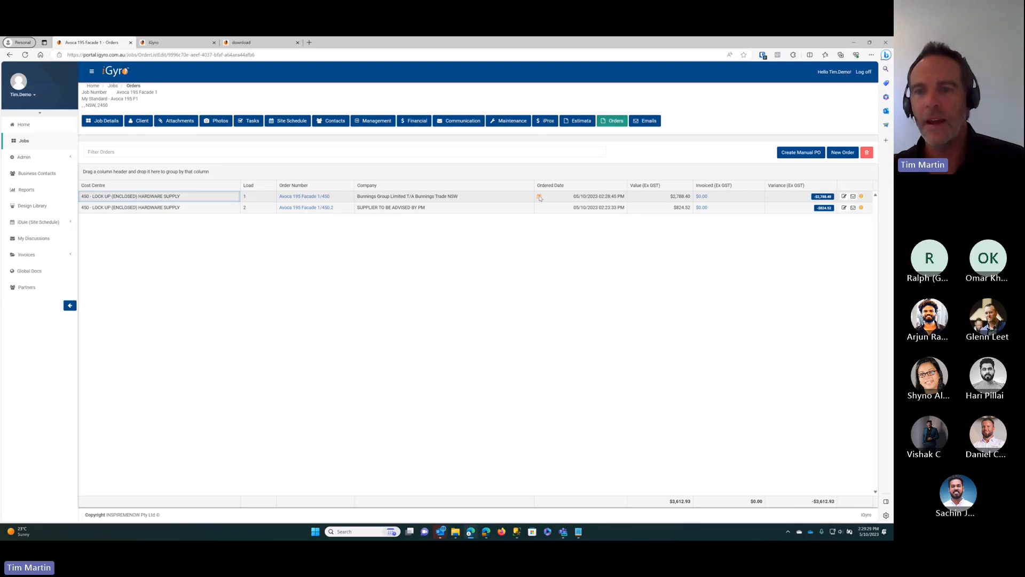
pyautogui.click(853, 197)
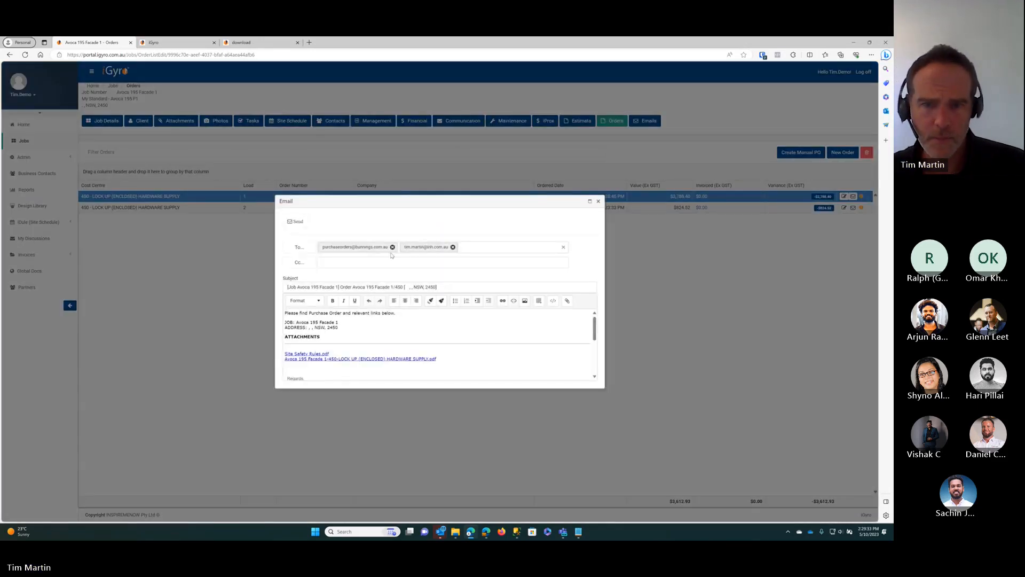
pyautogui.click(296, 222)
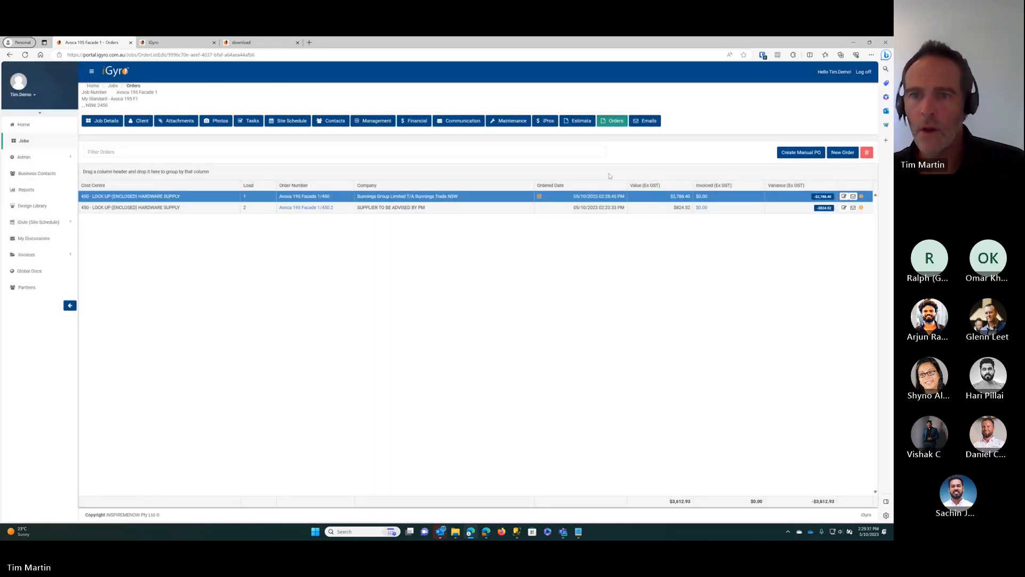
# Examine both load 1 order emails in the job's emails list, then return through the orders list to the estimate
pyautogui.click(646, 121)
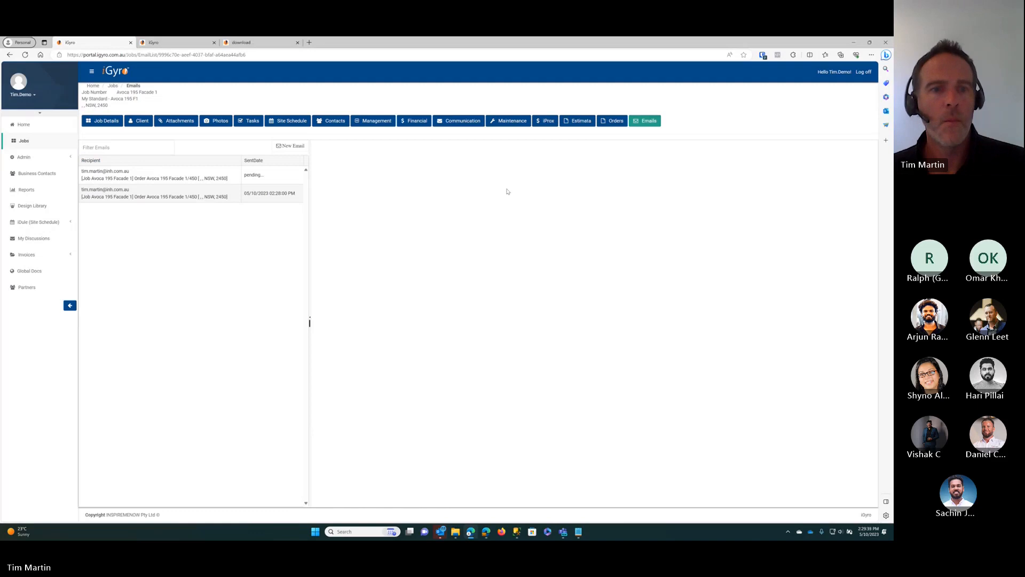
pyautogui.click(256, 193)
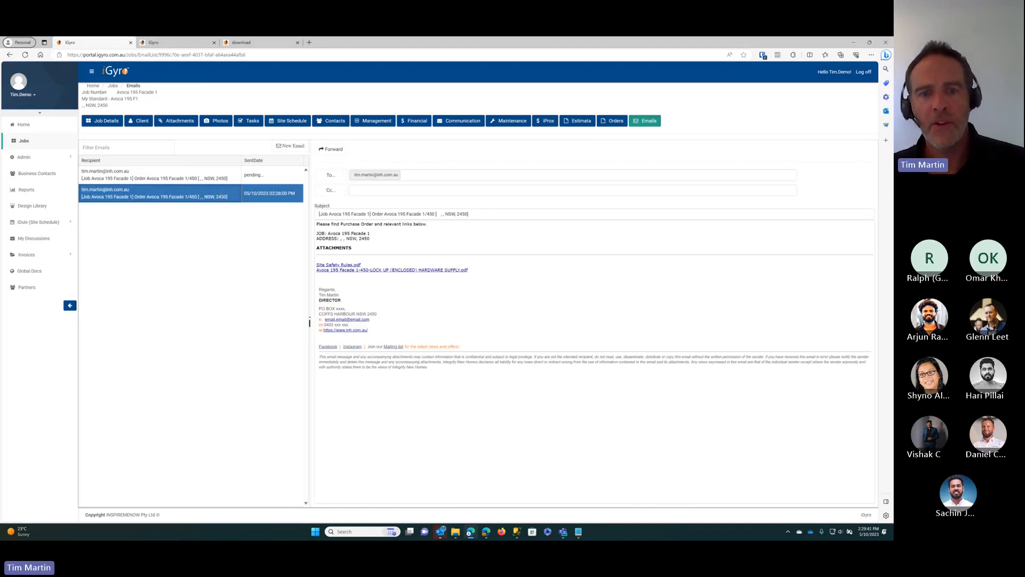
pyautogui.click(131, 177)
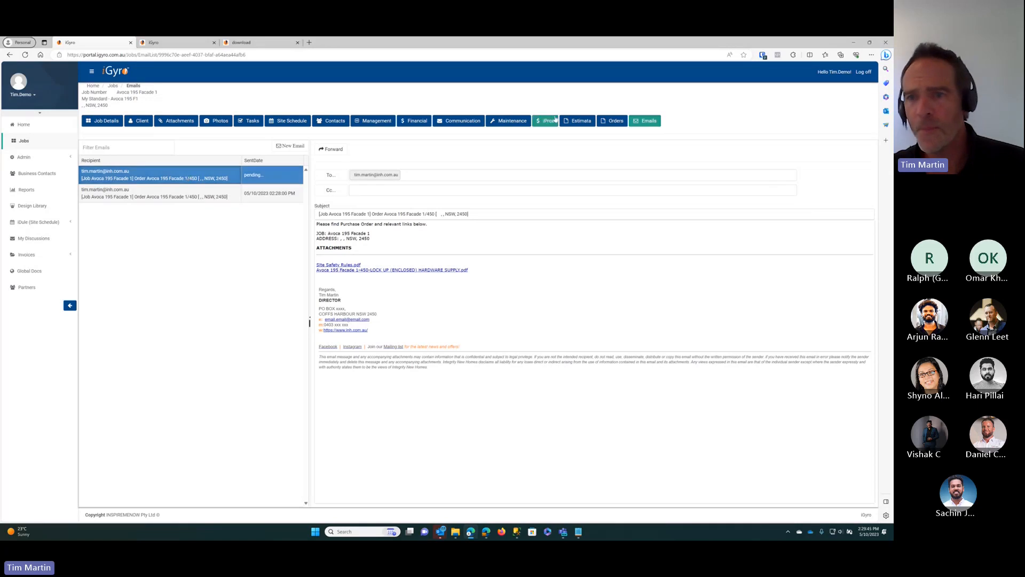
pyautogui.click(615, 122)
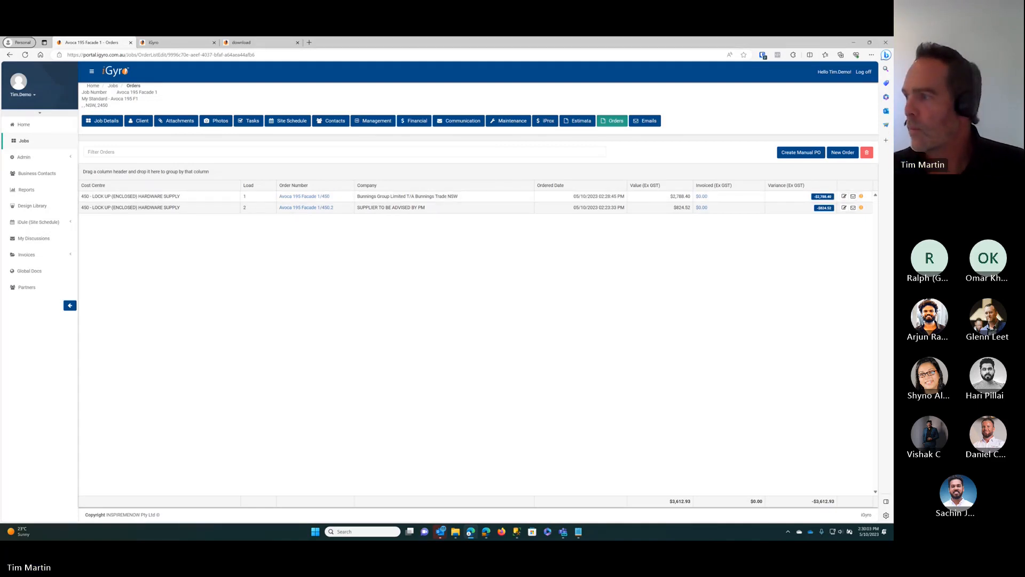
pyautogui.click(577, 121)
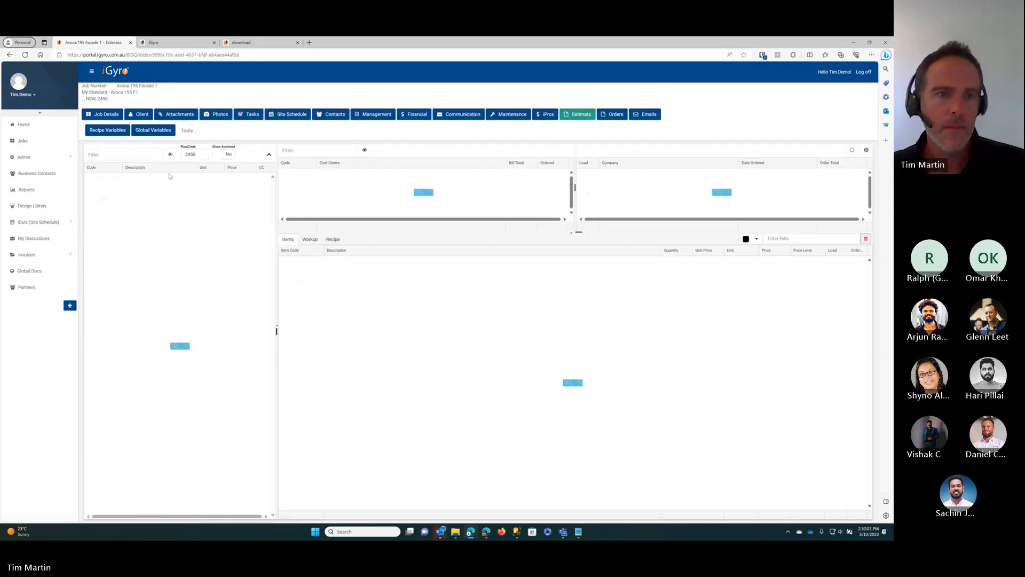